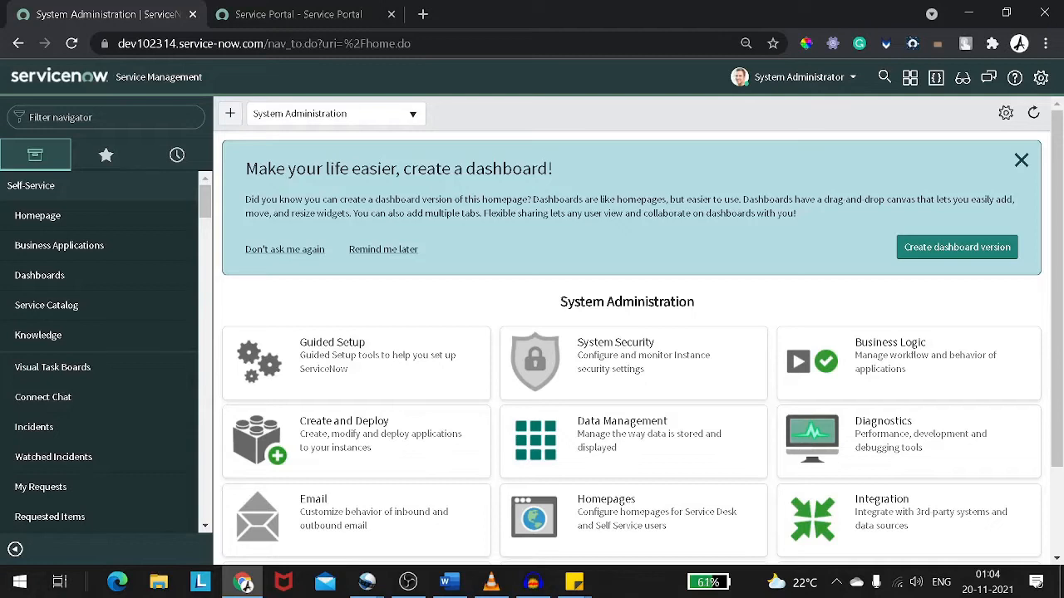
Browse through the application navigator's list of modules
click(83, 117)
scroll(151, 238, down, 10)
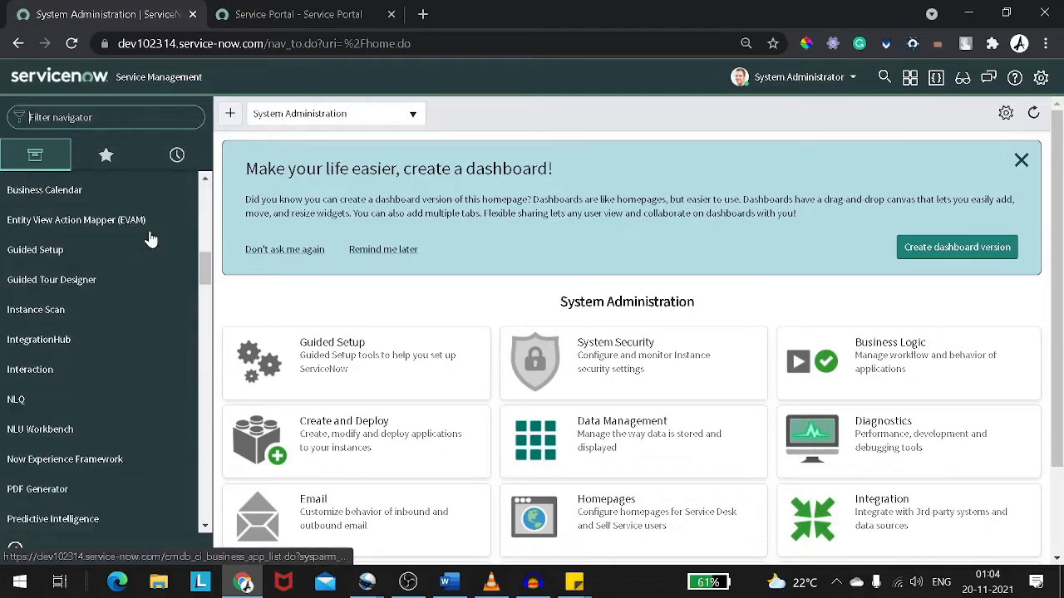
scroll(150, 241, down, 15)
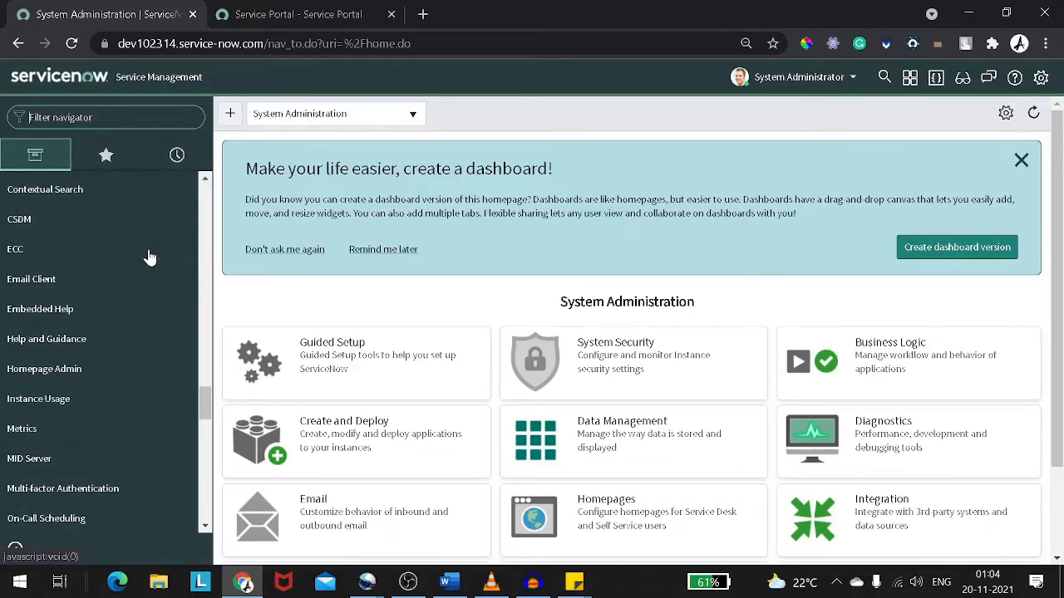
scroll(150, 258, down, 15)
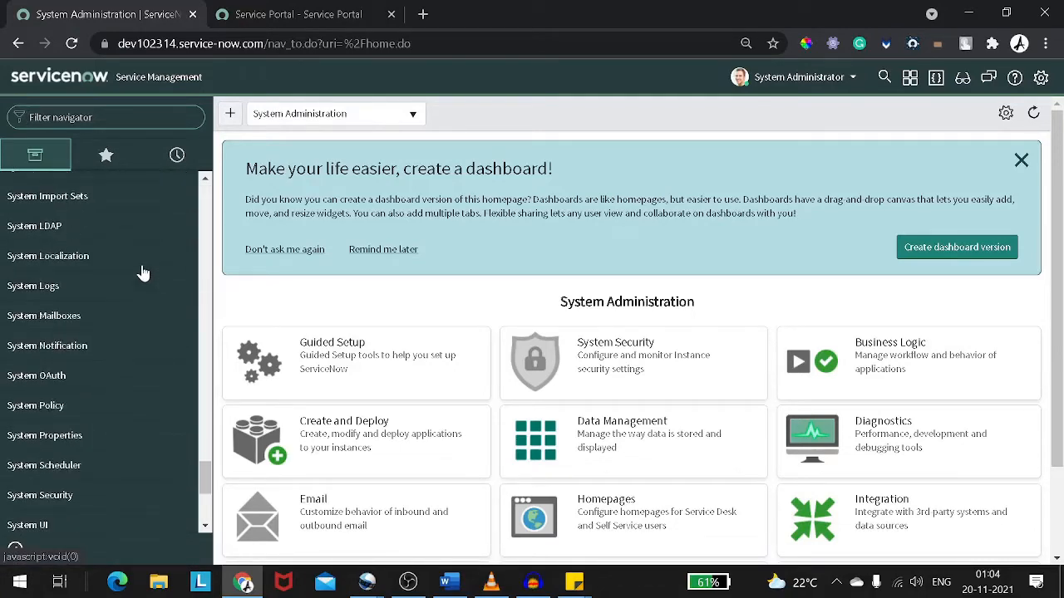
scroll(143, 273, down, 3)
scroll(143, 273, up, 8)
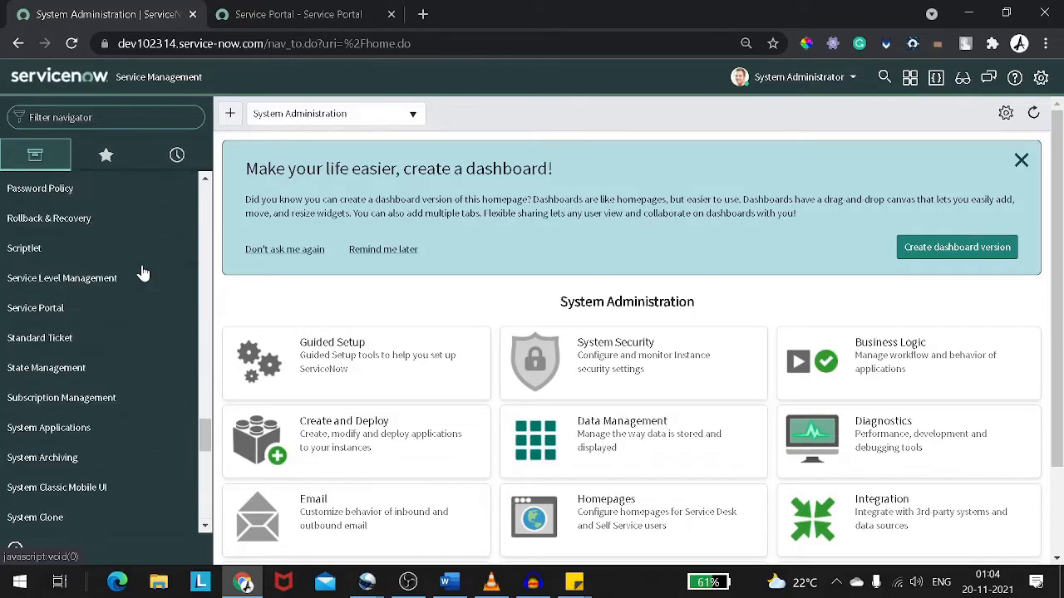
scroll(143, 273, up, 20)
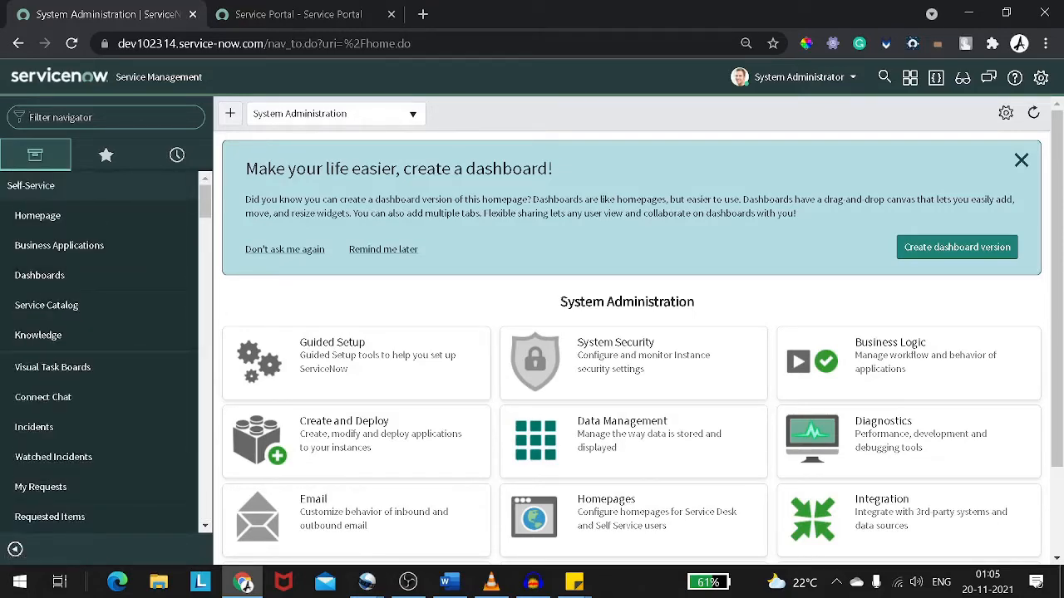
Filter the application navigator for incident
text(incident)
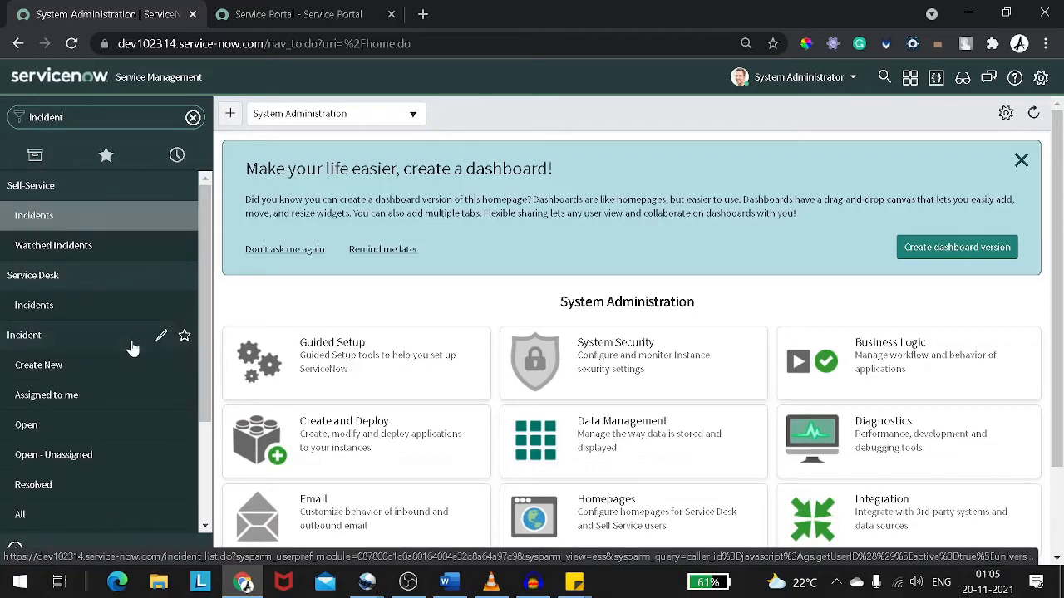
scroll(133, 349, down, 2)
click(97, 203)
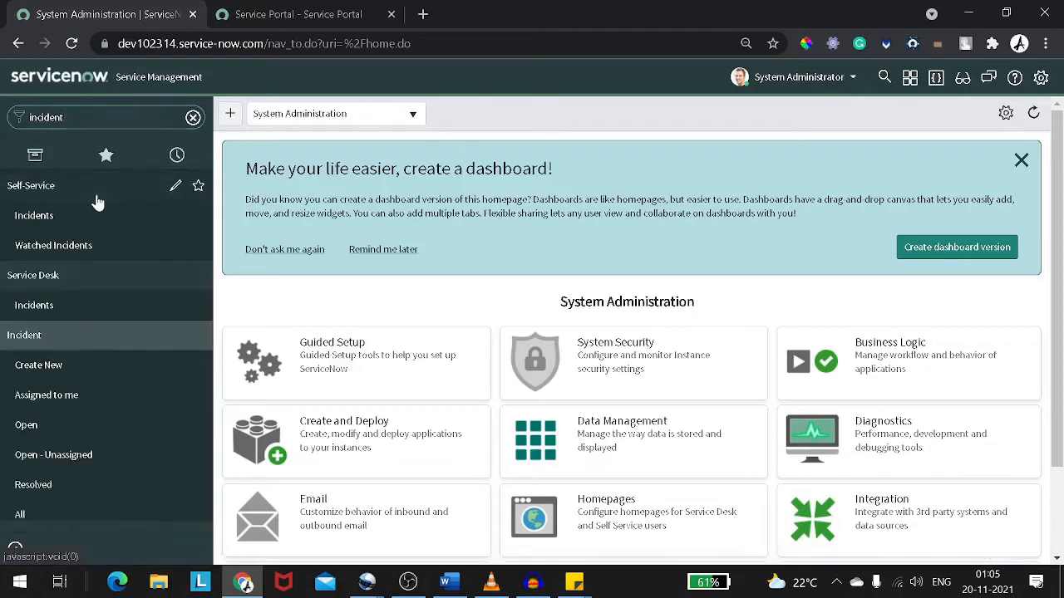
Add the Incident application to favorites and expand it in the favorites list
click(72, 341)
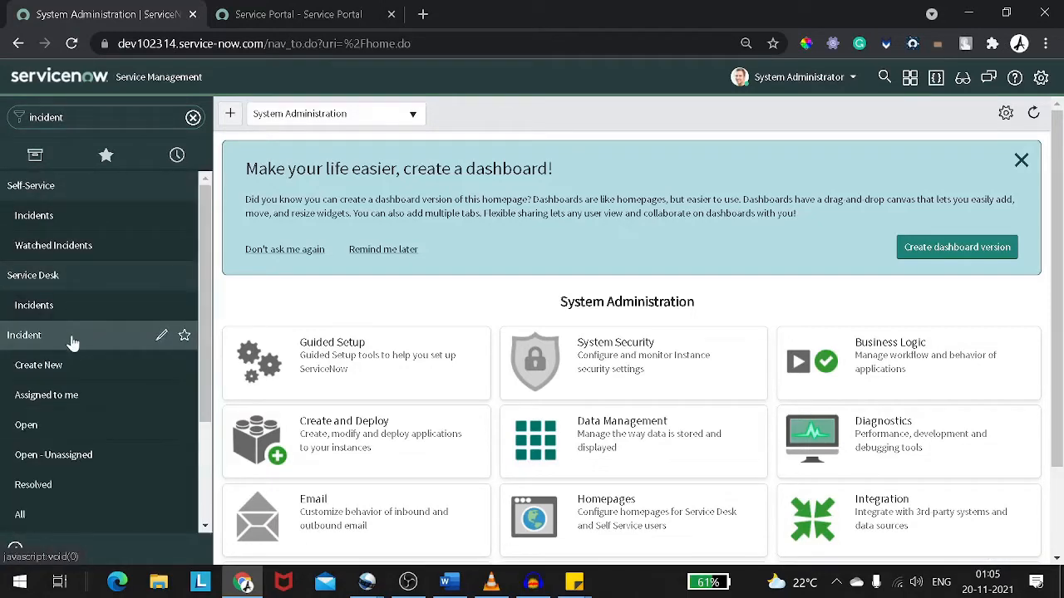
click(72, 343)
click(72, 341)
click(184, 337)
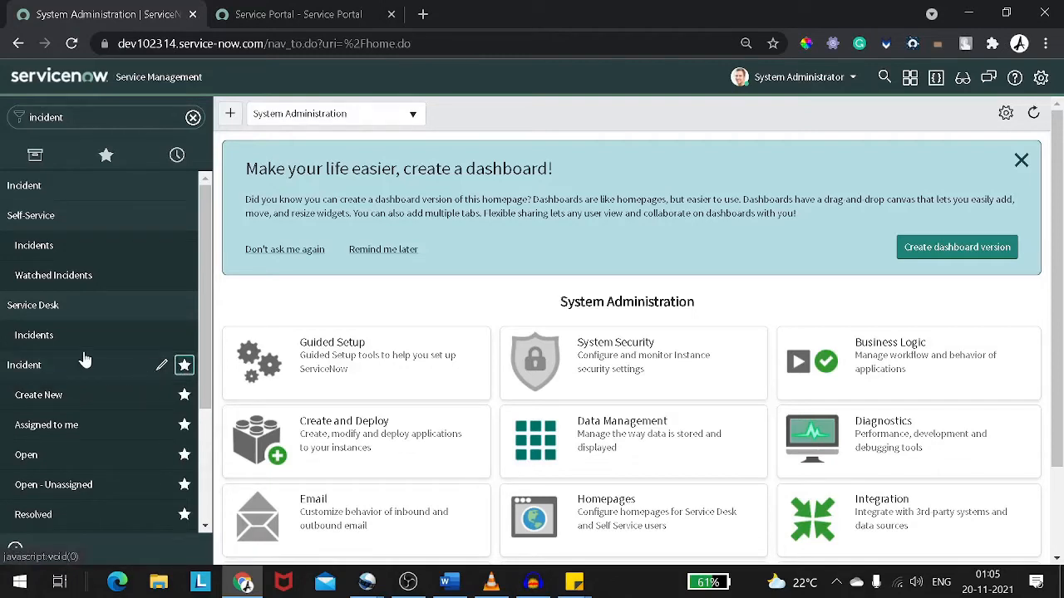
click(107, 158)
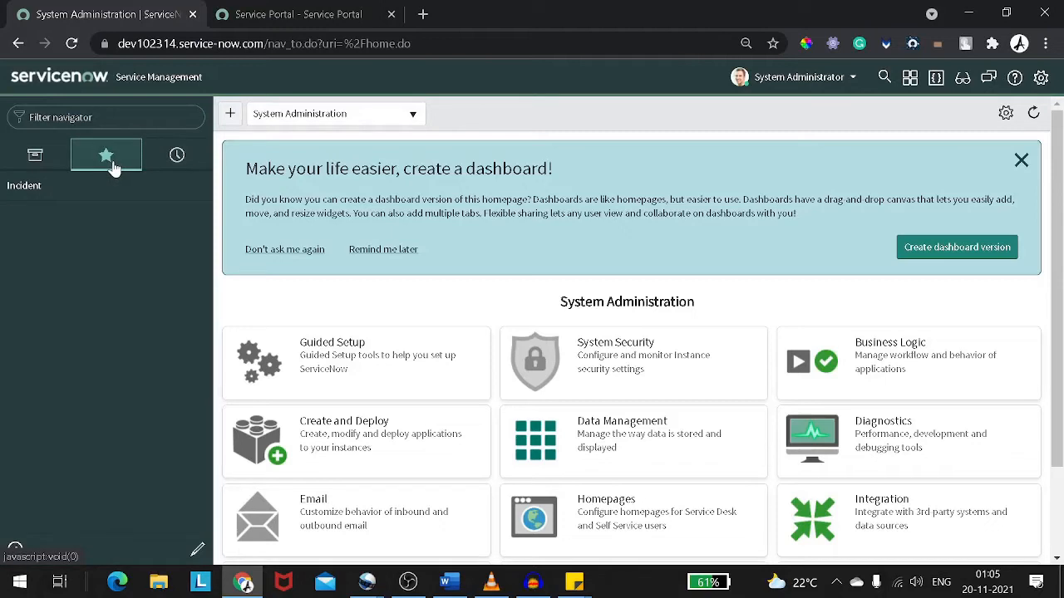
click(29, 196)
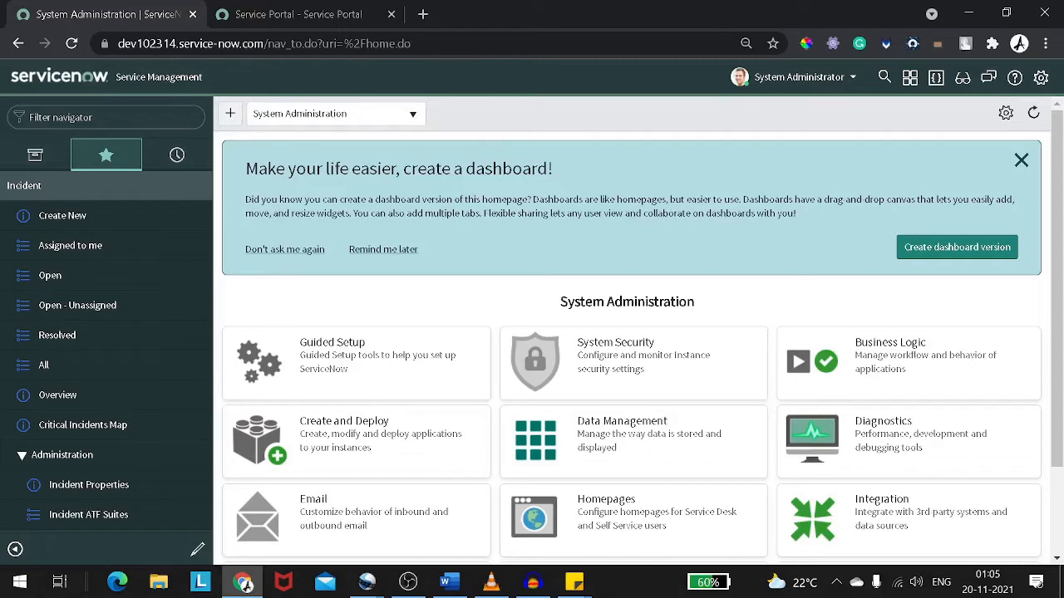
Switch to the Service Portal tab and search the portal for password reset
click(352, 18)
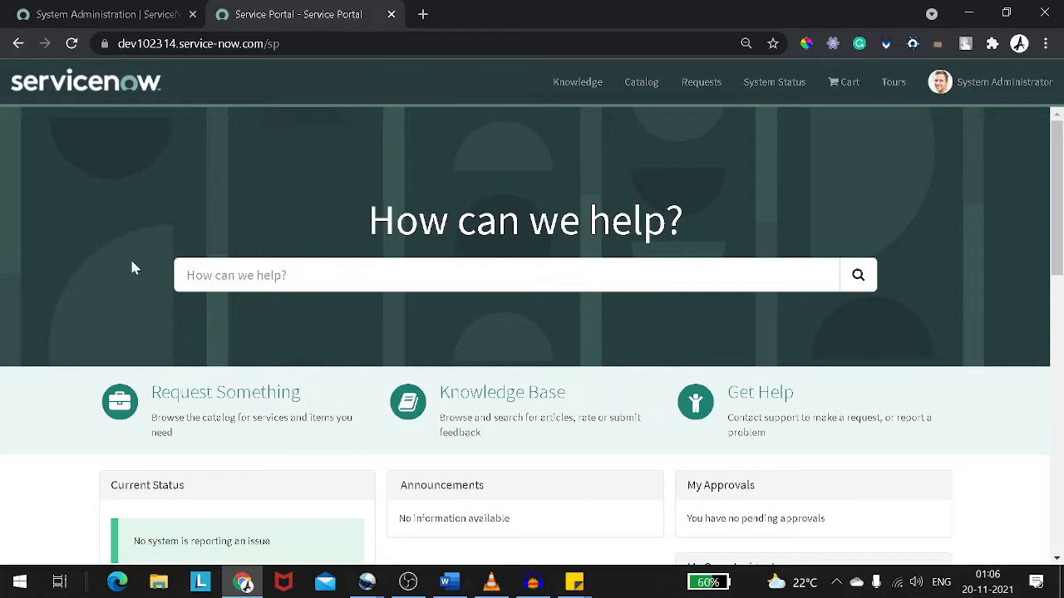
scroll(343, 242, down, 1)
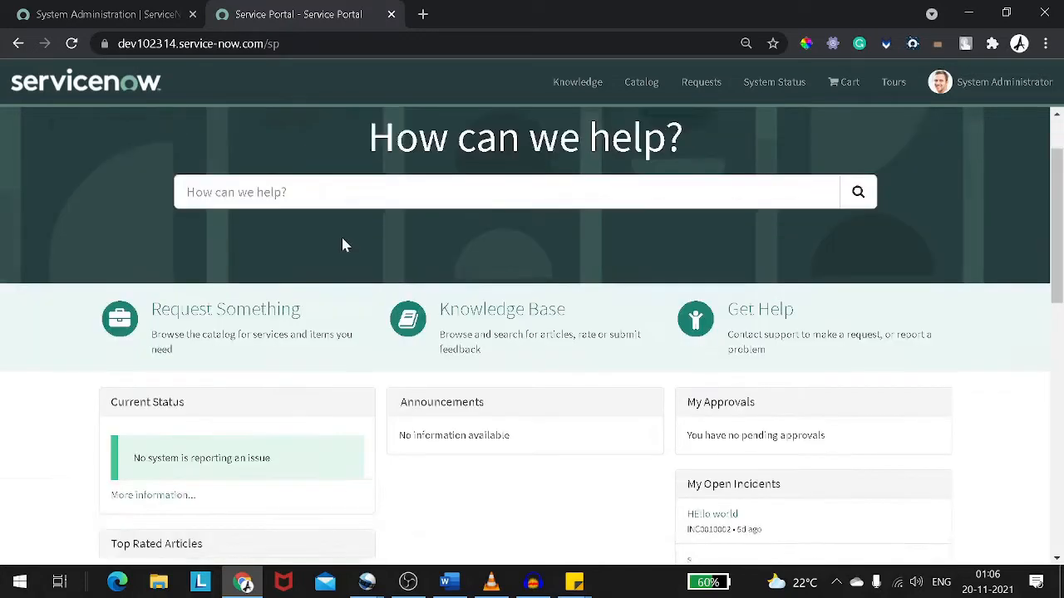
scroll(342, 242, up, 1)
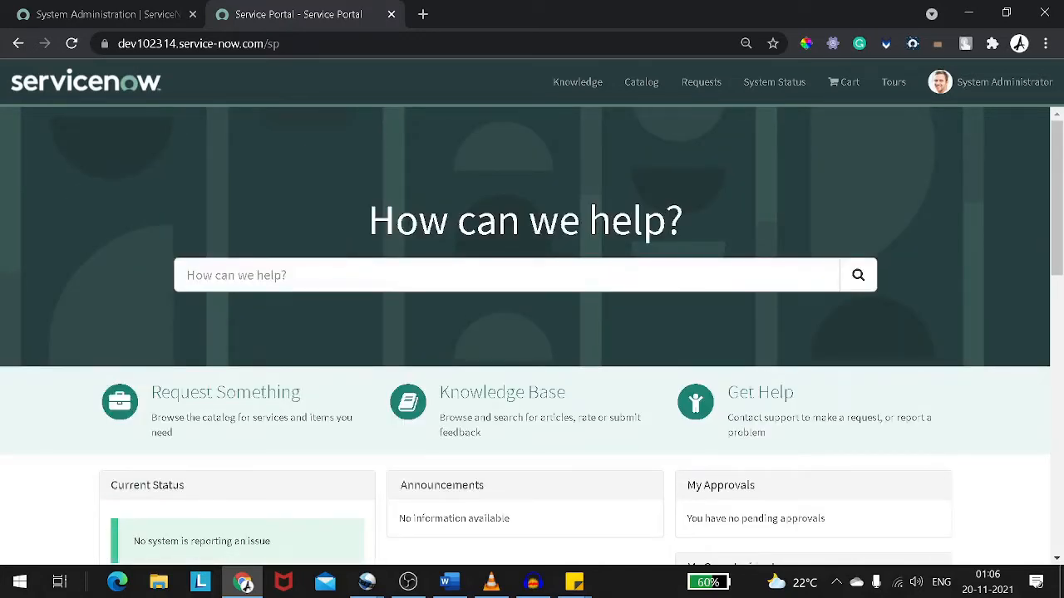
click(349, 275)
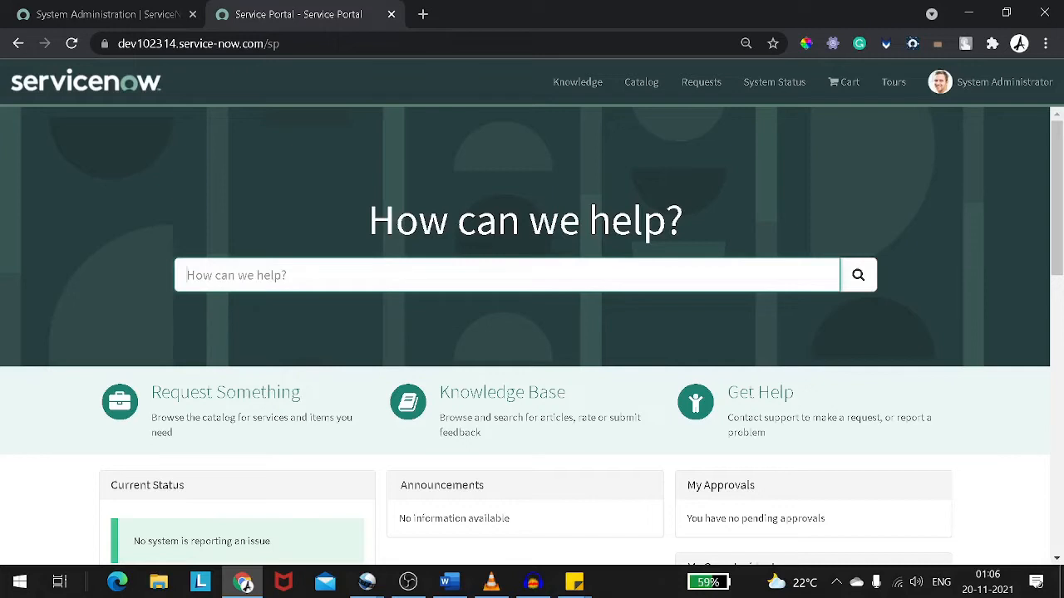
text(password)
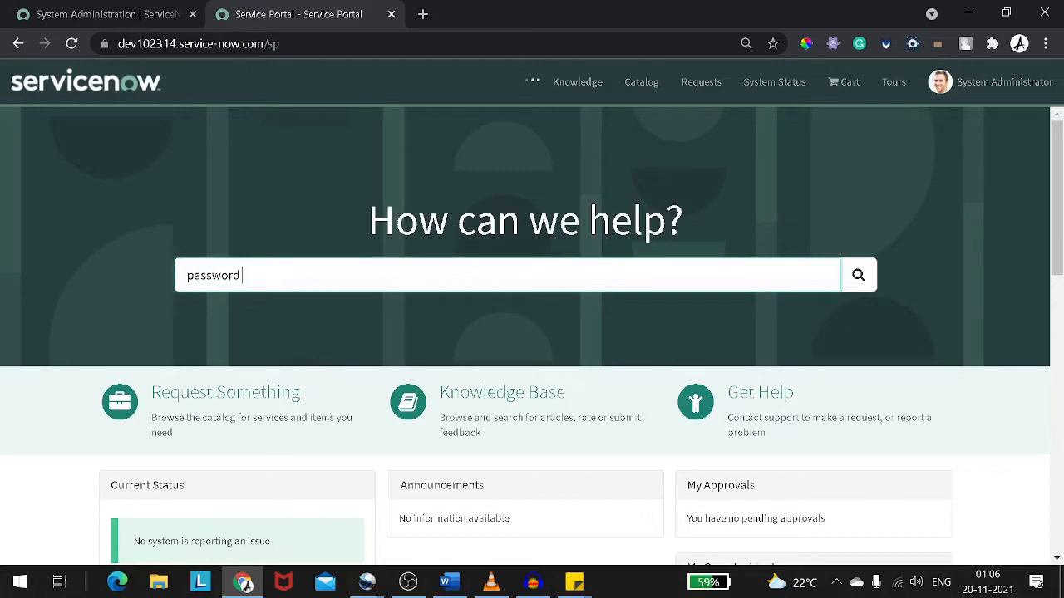
text( reset)
key(Return)
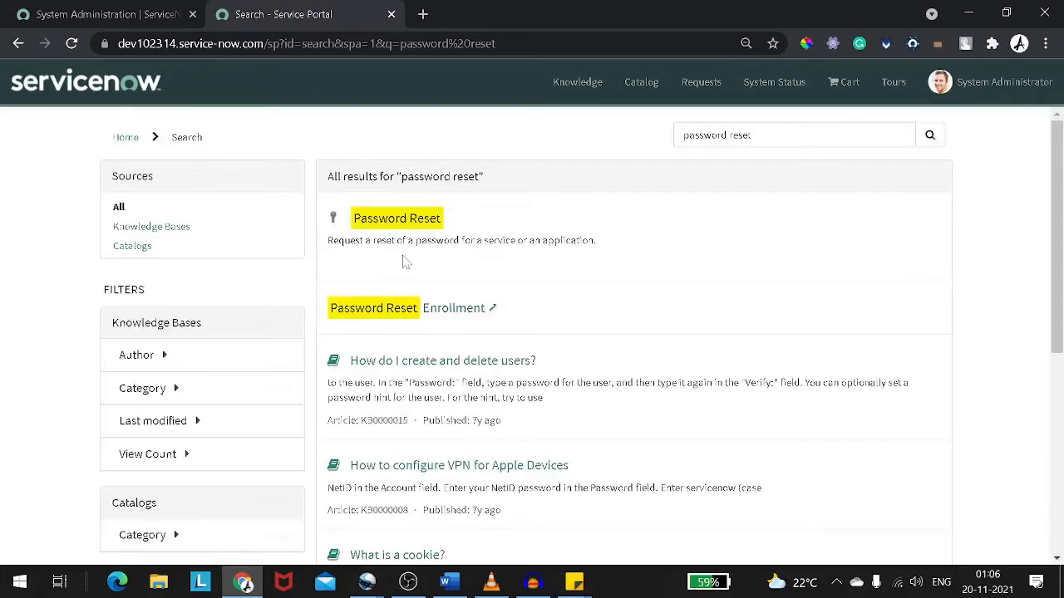
Open the knowledge article How do I create and delete users? from the search results
scroll(430, 278, down, 2)
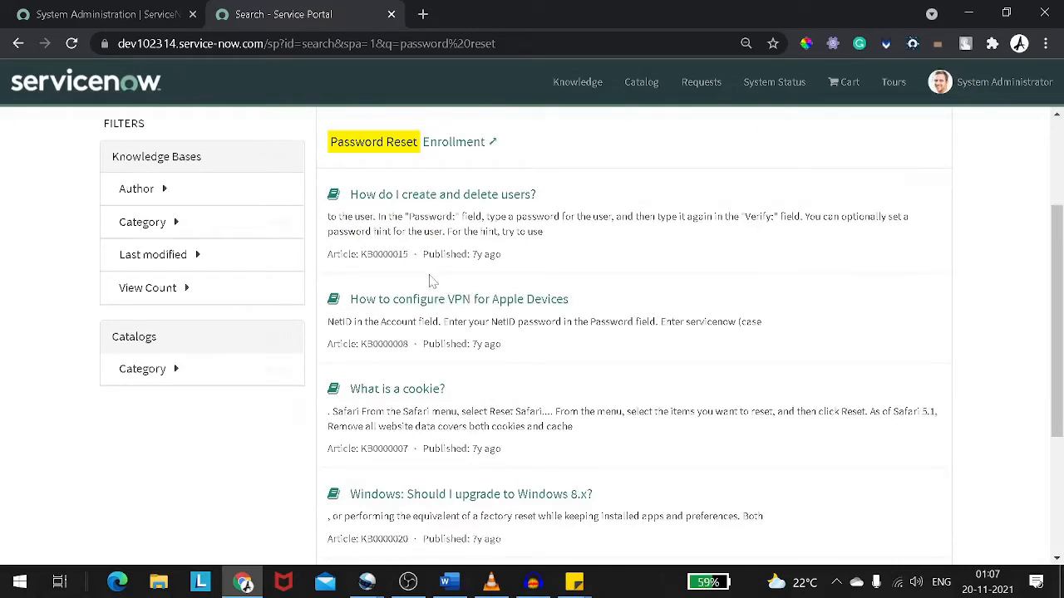
scroll(430, 281, up, 2)
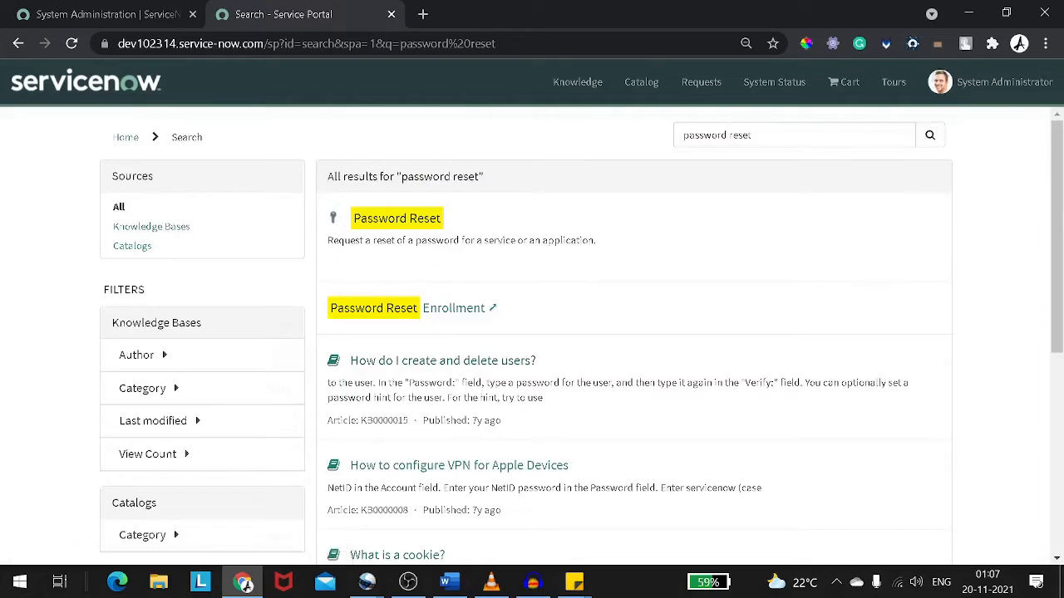
scroll(486, 374, down, 1)
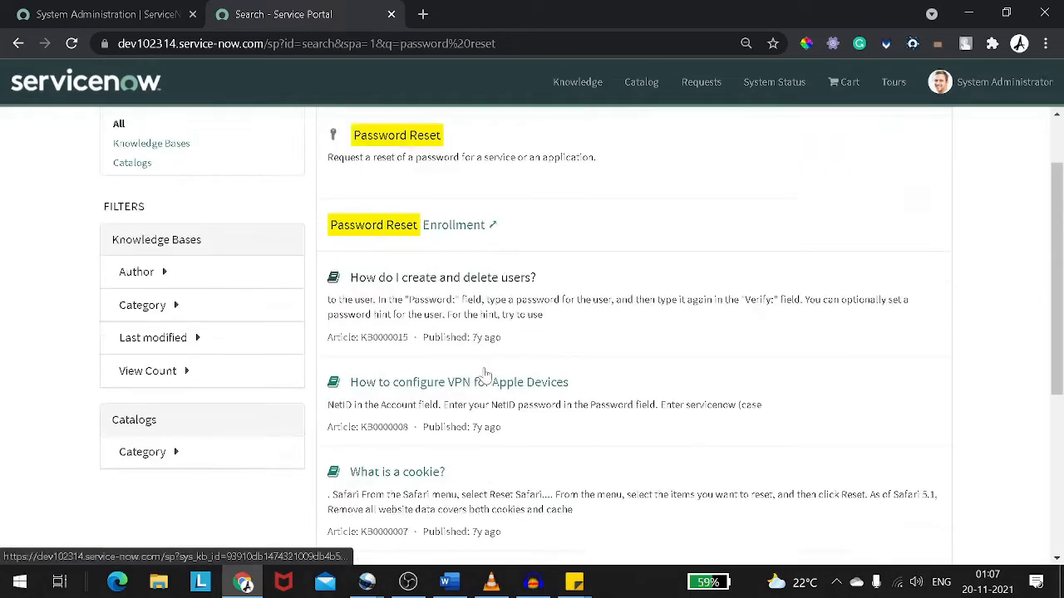
scroll(486, 374, down, 1)
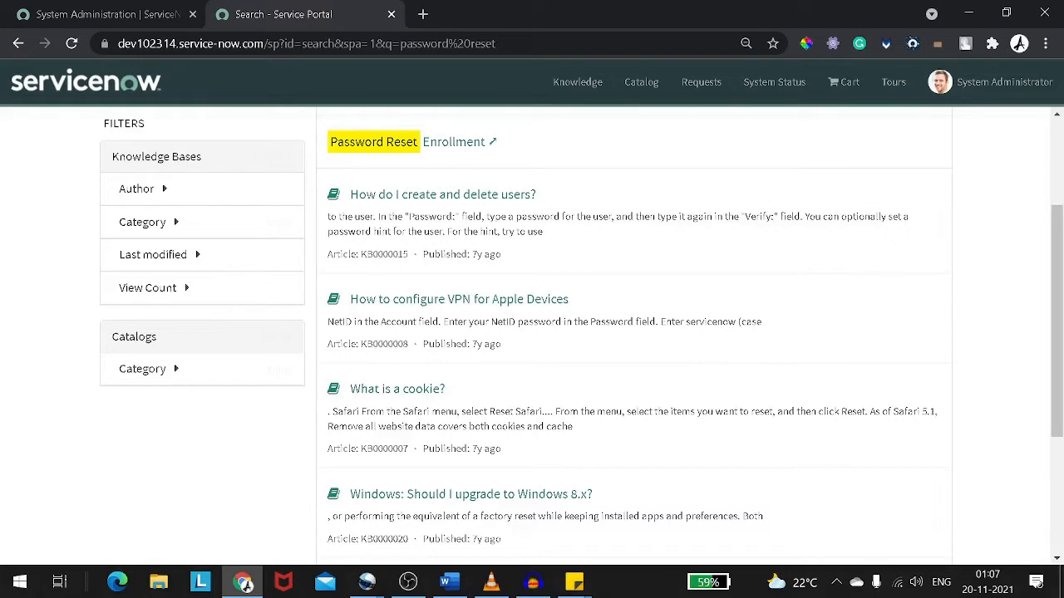
drag(410, 255, 383, 254)
click(425, 202)
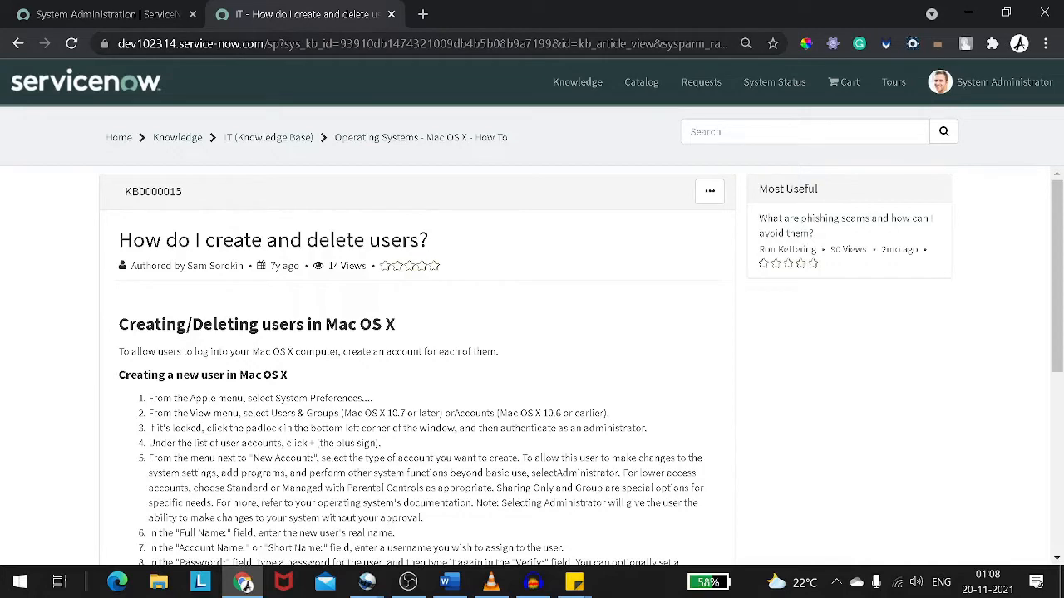
Navigate back to the Service Portal home page by shortening the page URL
drag(280, 43, 731, 44)
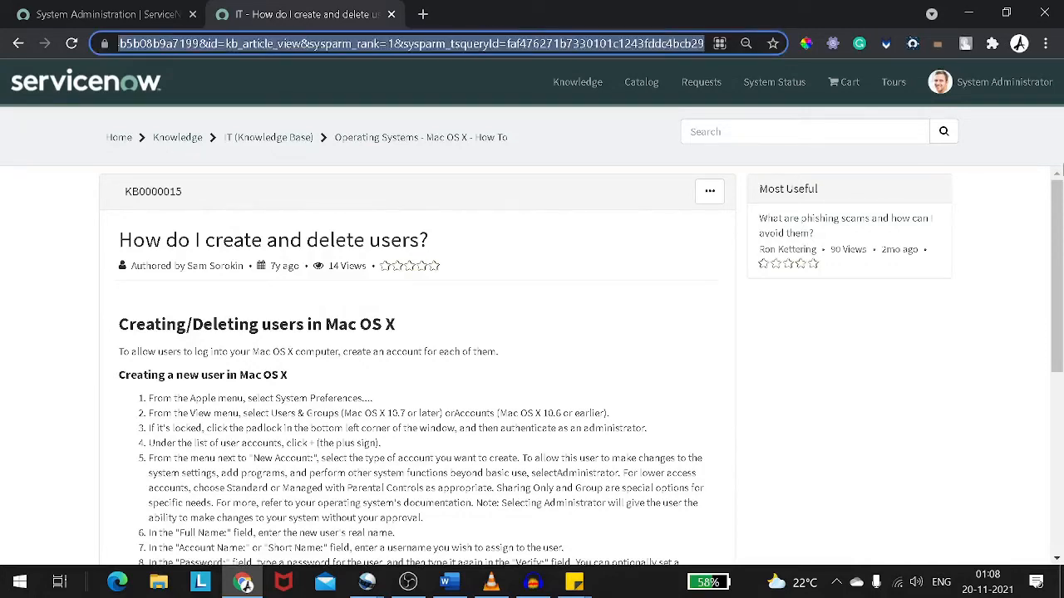
key(BackSpace)
key(Return)
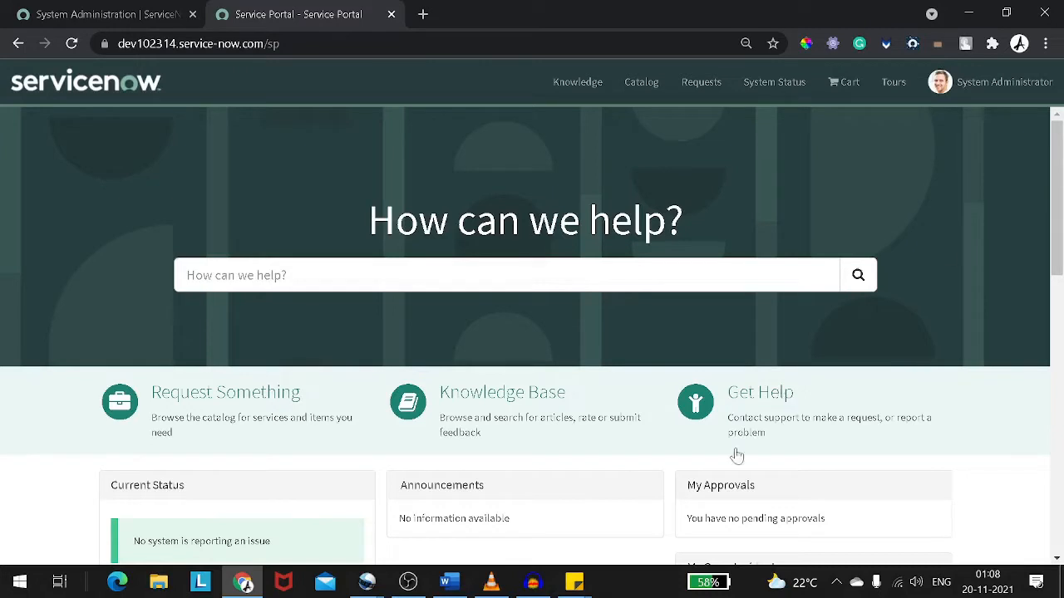
Open the Create Incident item from the Can We Help You? category under Request Something
click(224, 399)
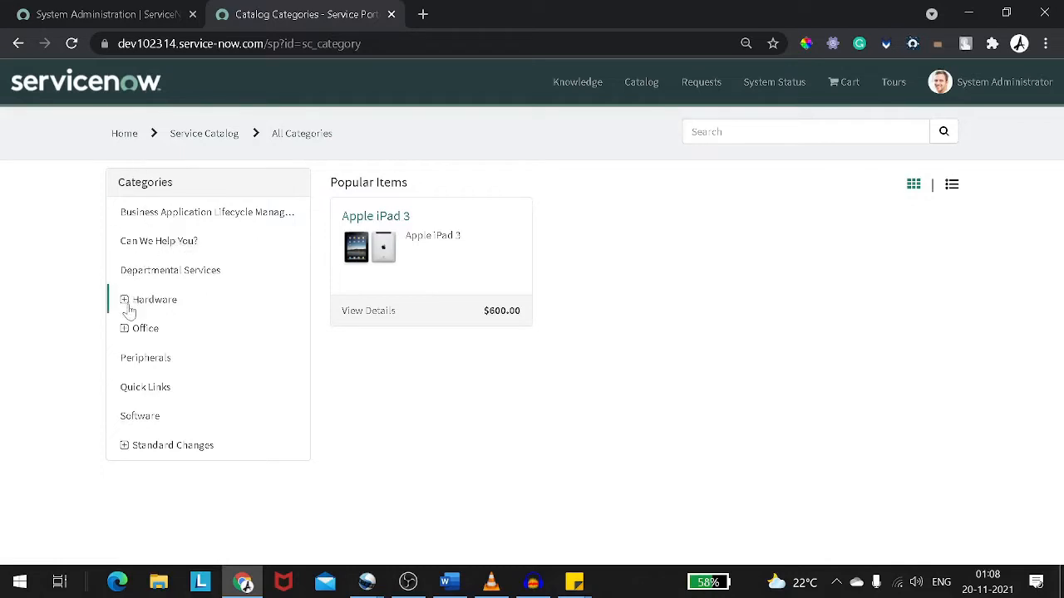
click(154, 247)
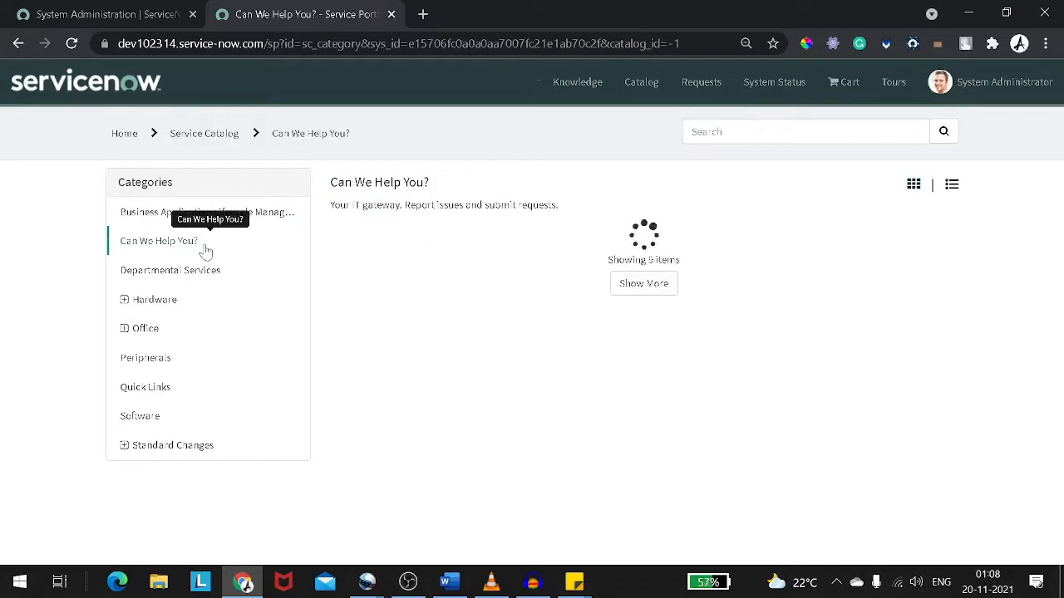
scroll(478, 253, down, 1)
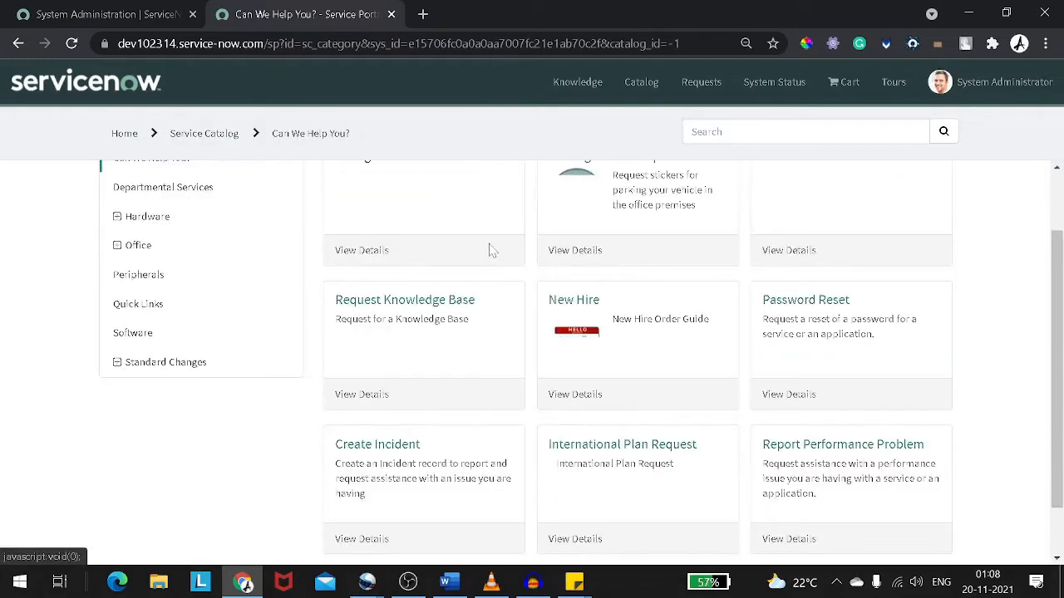
scroll(396, 309, up, 1)
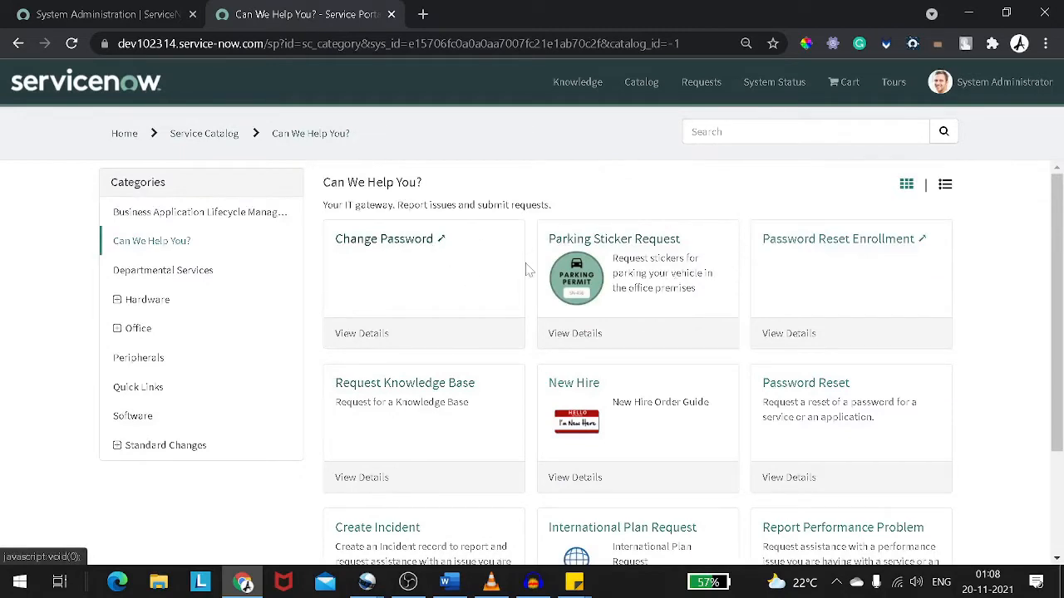
scroll(529, 269, down, 1)
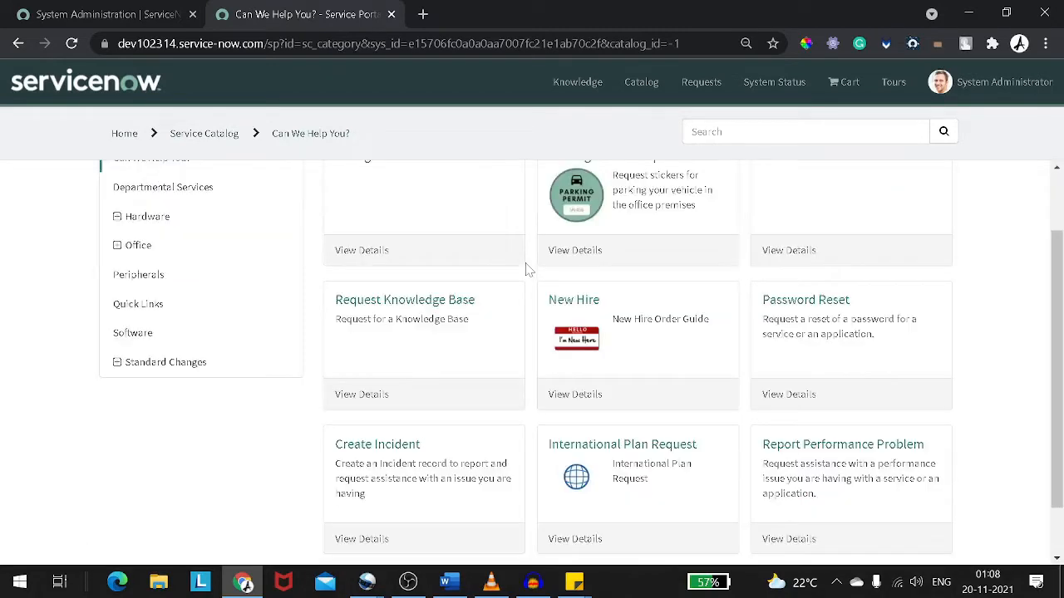
scroll(526, 269, down, 1)
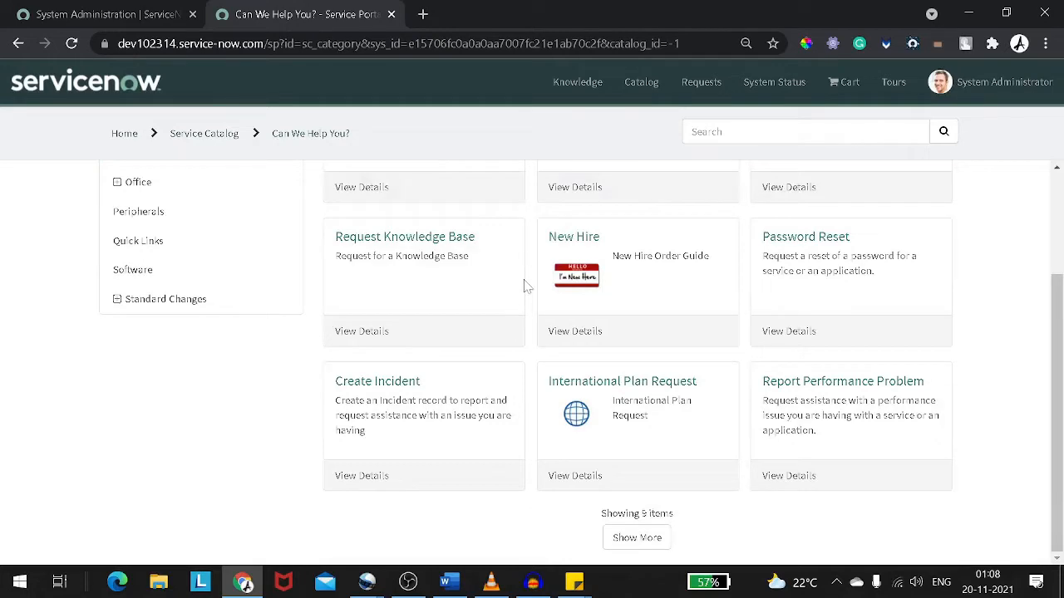
click(416, 390)
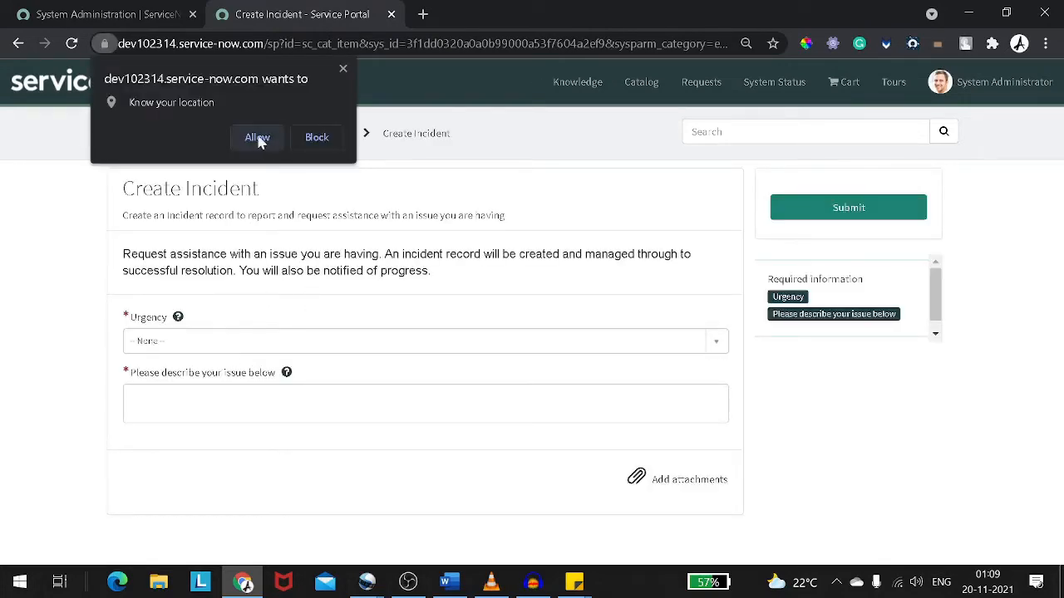
Allow the location request and set the incident's Urgency to 1 - High
click(299, 141)
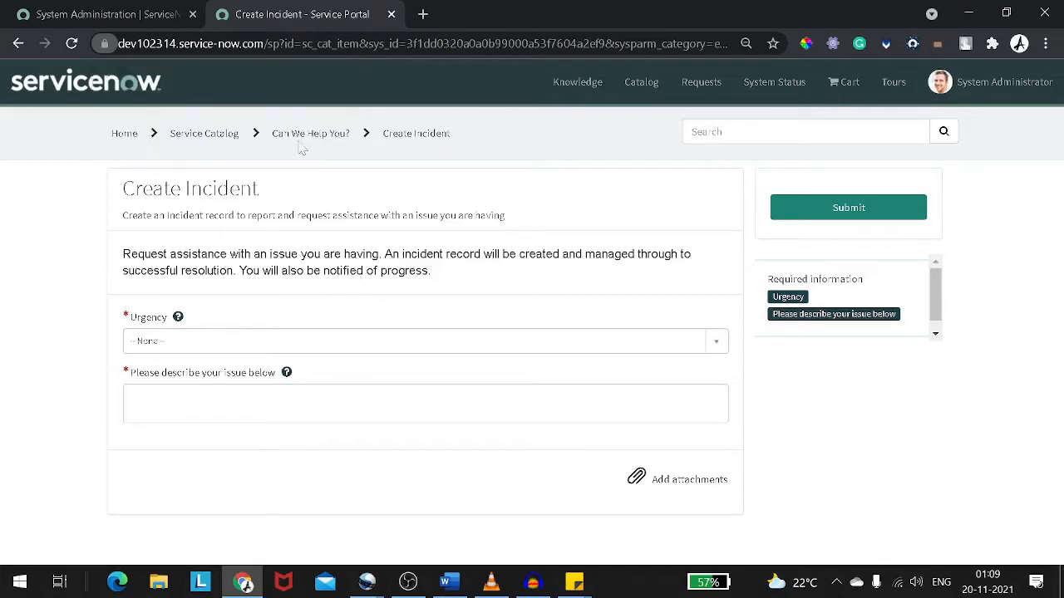
click(172, 345)
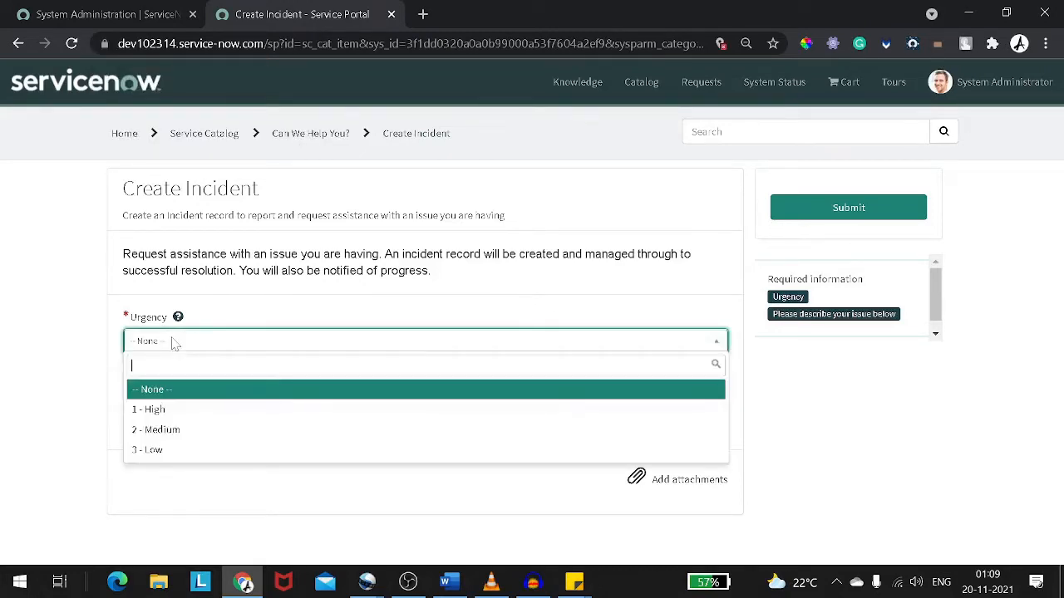
click(148, 409)
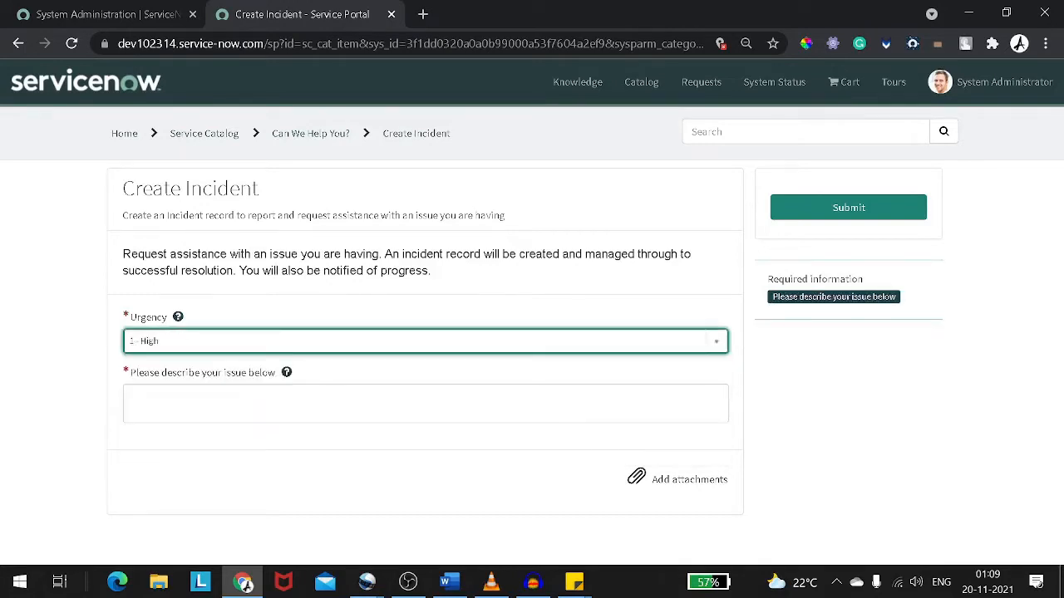
Describe the issue as "Please provide me new keyboard"
click(191, 406)
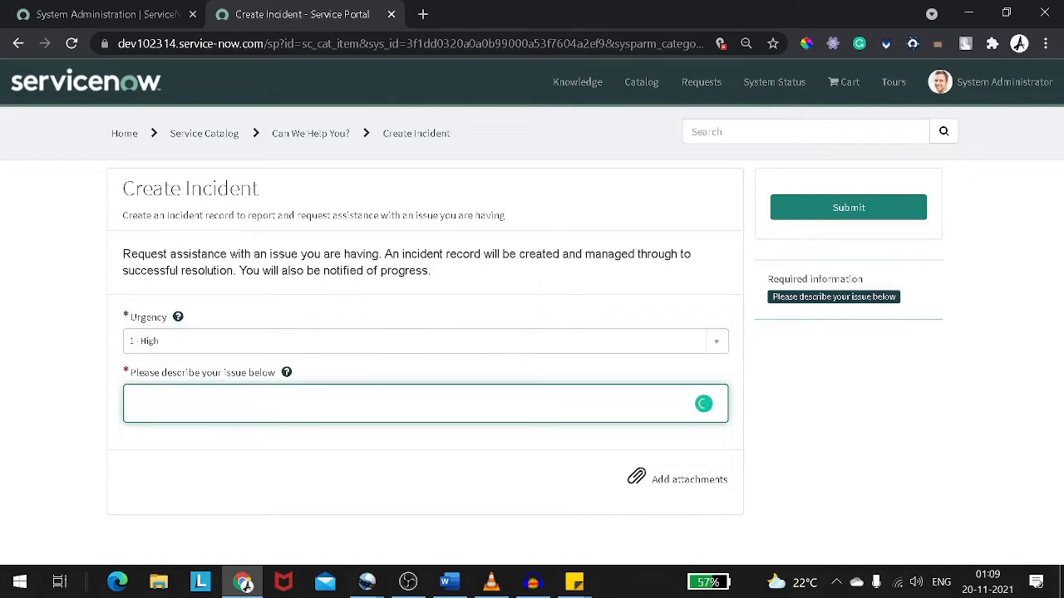
text(Please)
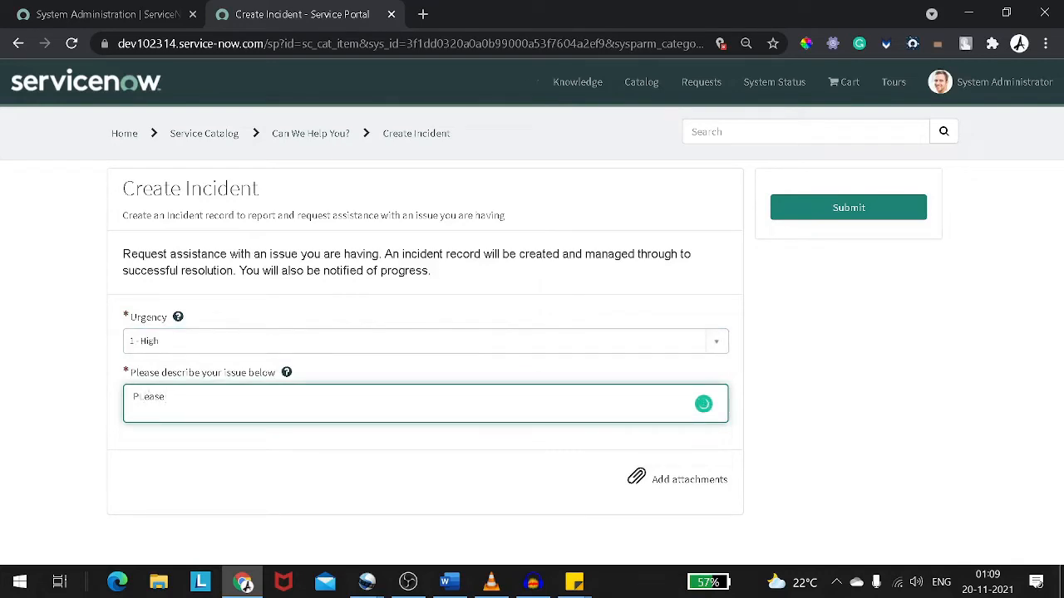
text( provide me new)
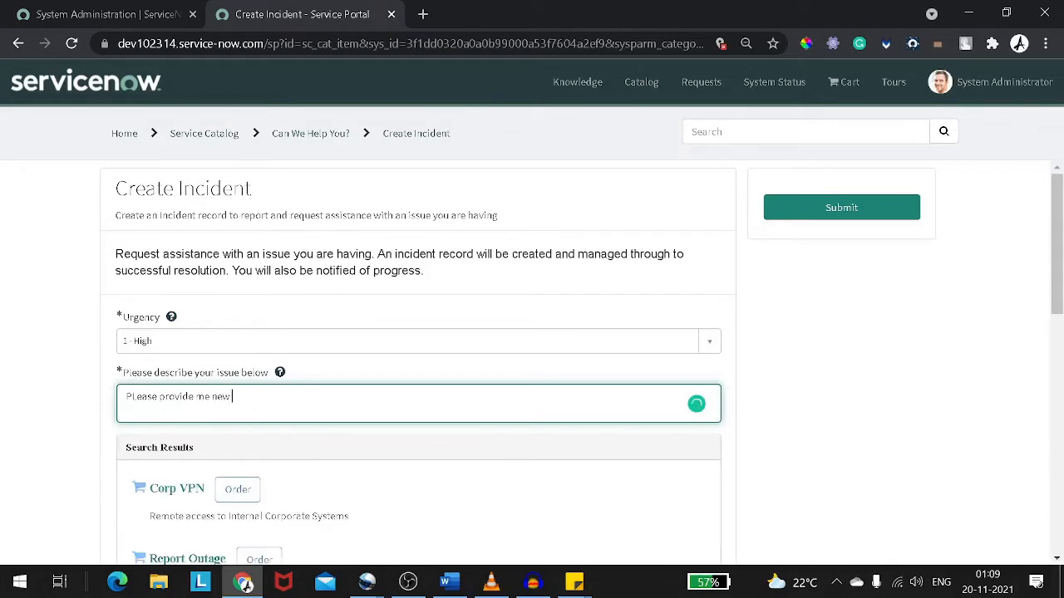
text( keyboard)
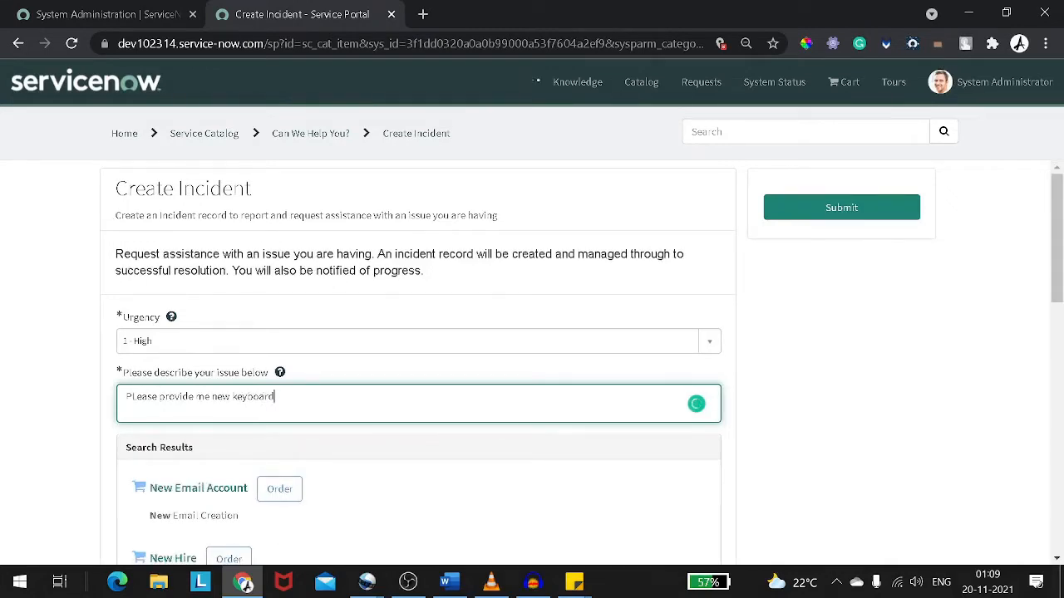
Correct the description's spelling to "Please provide me a new keyboard"
scroll(261, 407, down, 3)
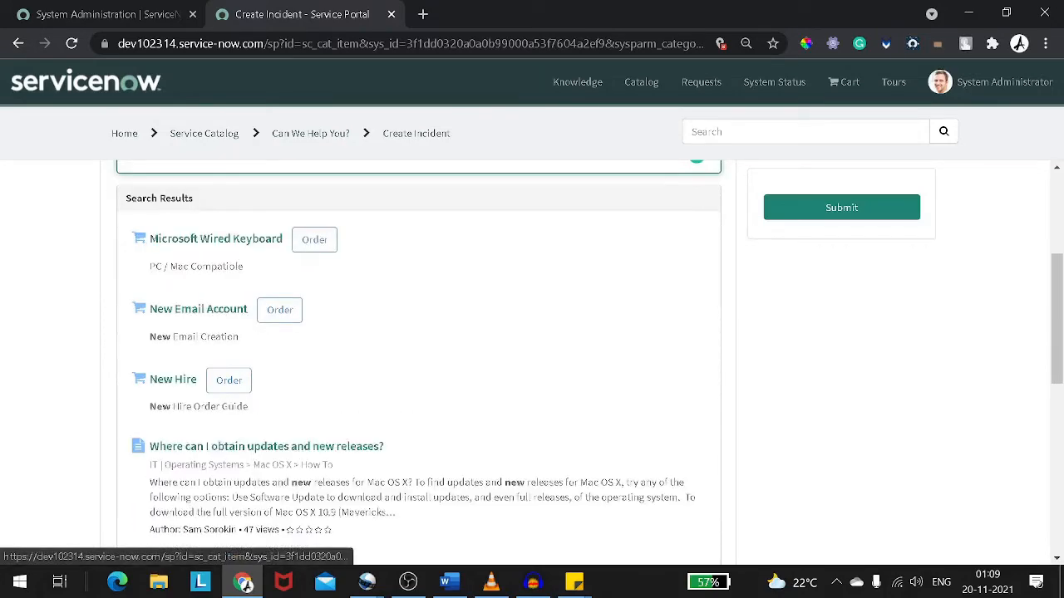
scroll(193, 378, down, 3)
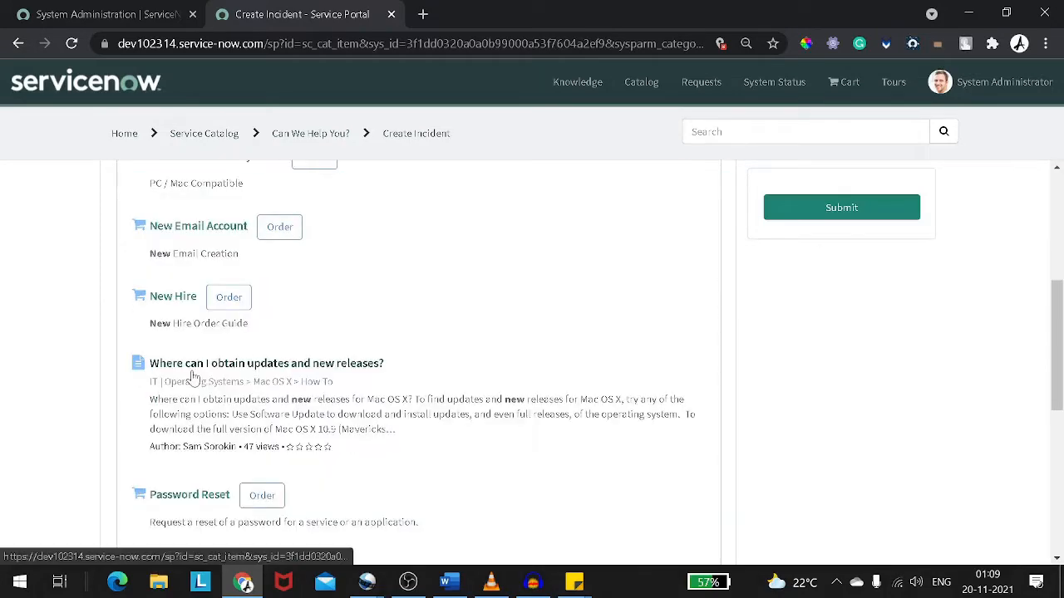
scroll(194, 378, up, 2)
scroll(194, 378, down, 5)
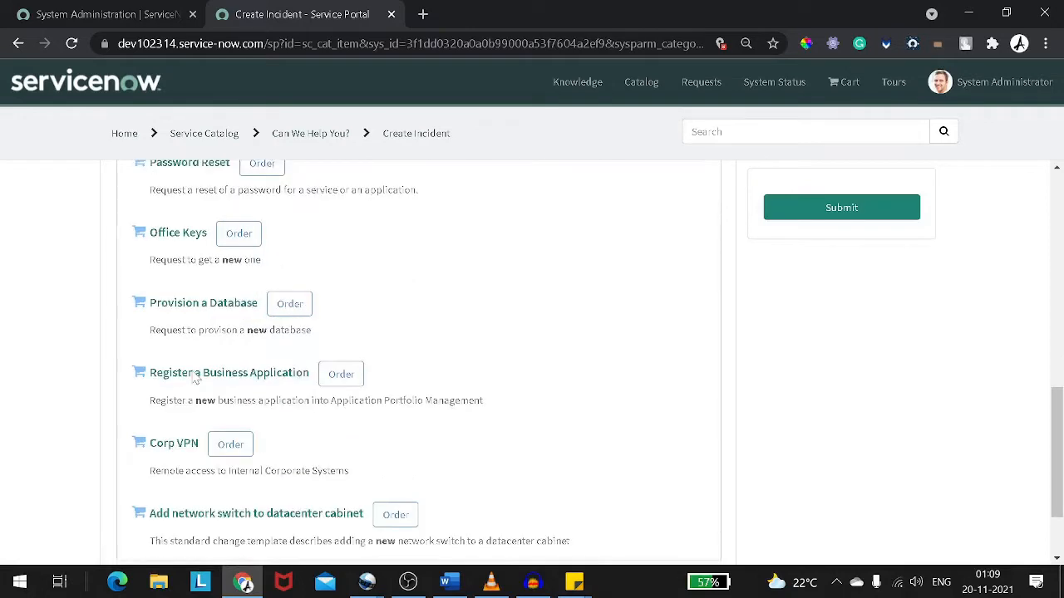
scroll(194, 377, up, 4)
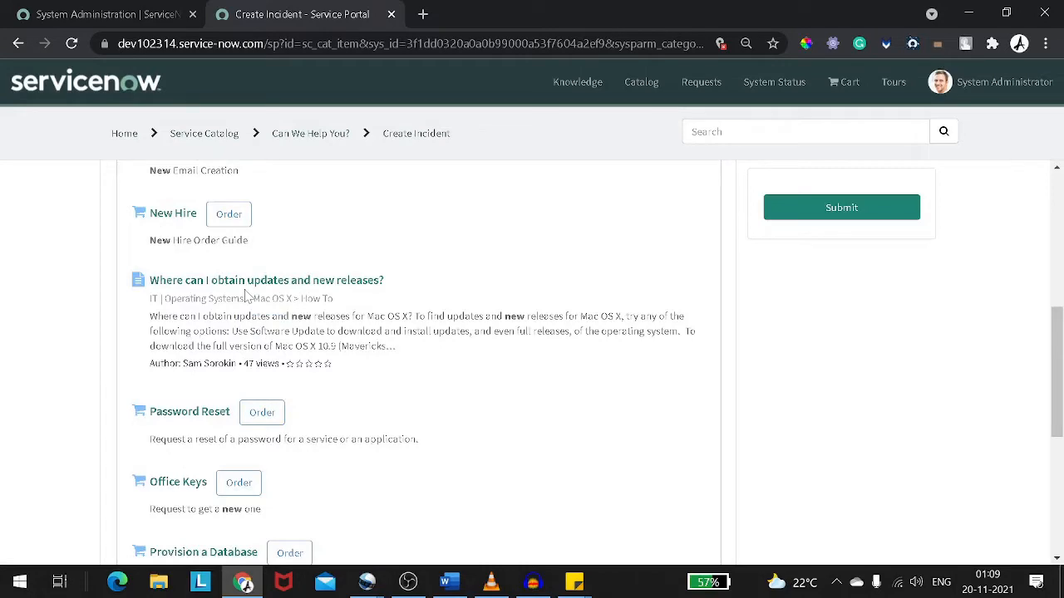
scroll(246, 295, up, 5)
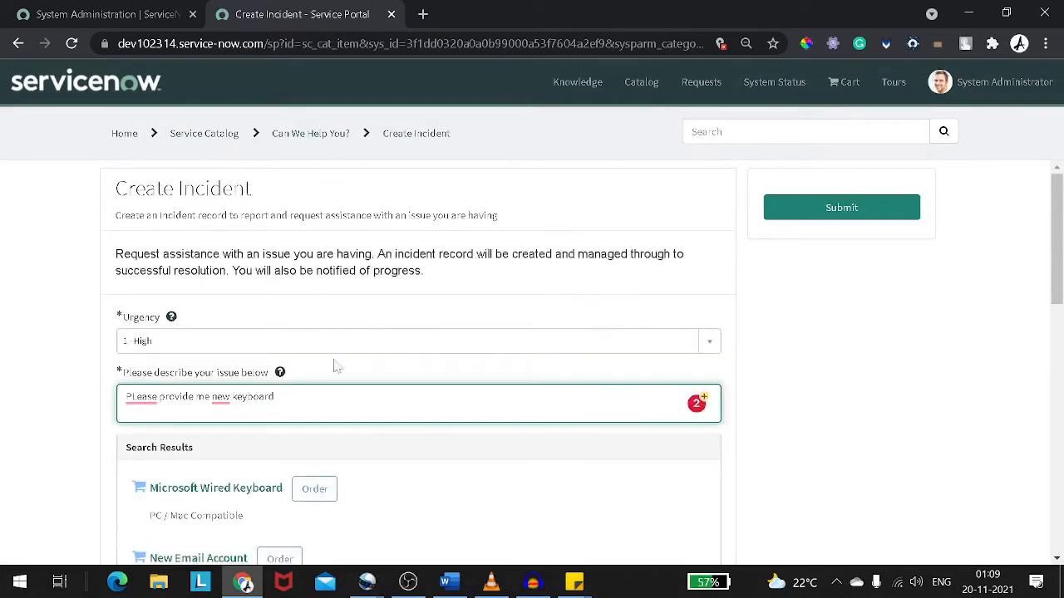
right_click(140, 397)
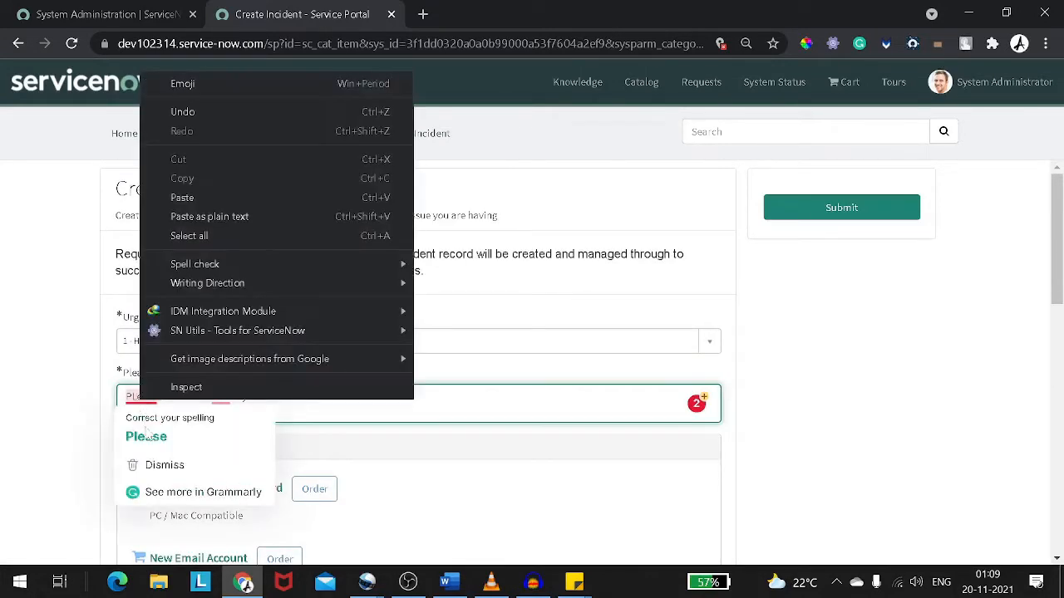
click(146, 436)
mouse_move(212, 395)
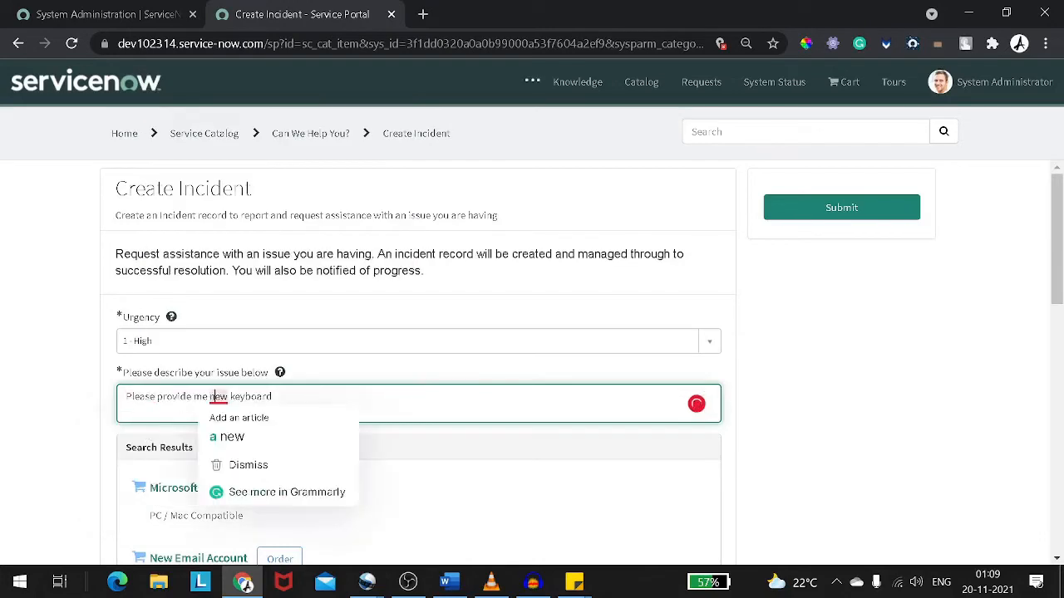
click(259, 447)
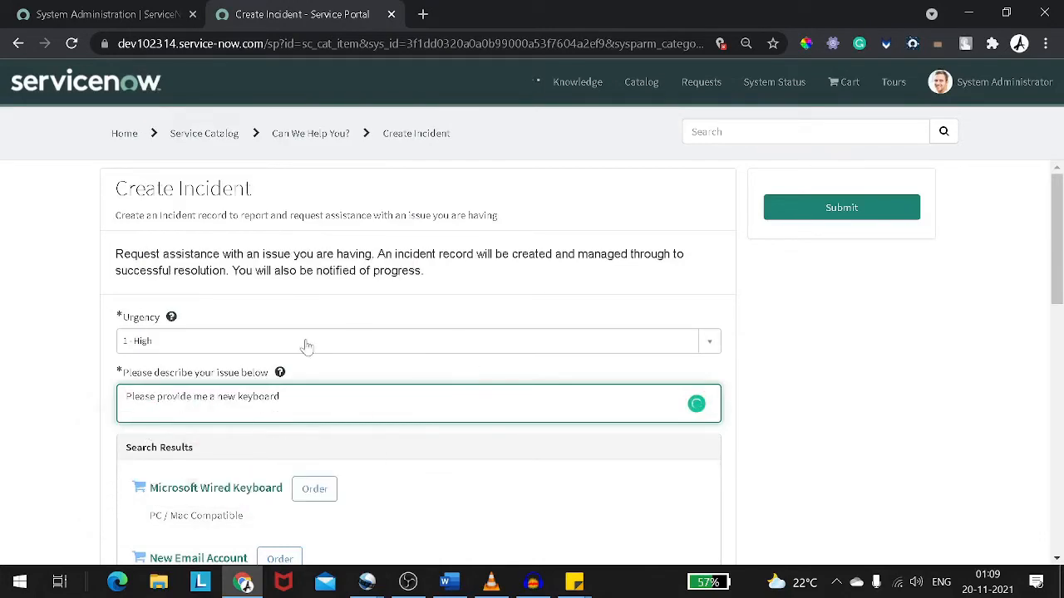
Submit the Create Incident request
click(318, 305)
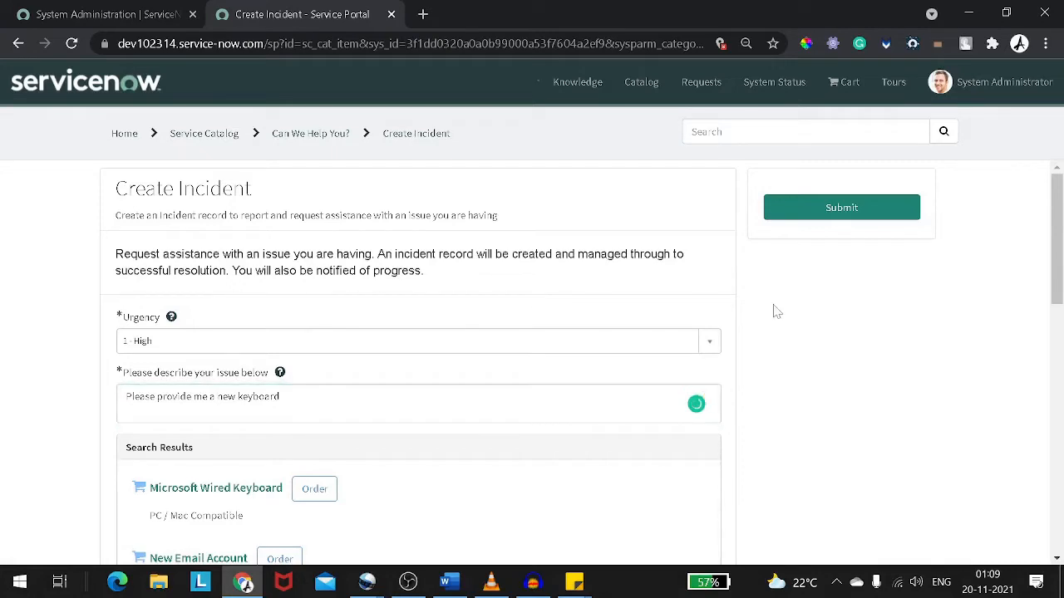
scroll(773, 311, down, 2)
scroll(773, 312, up, 2)
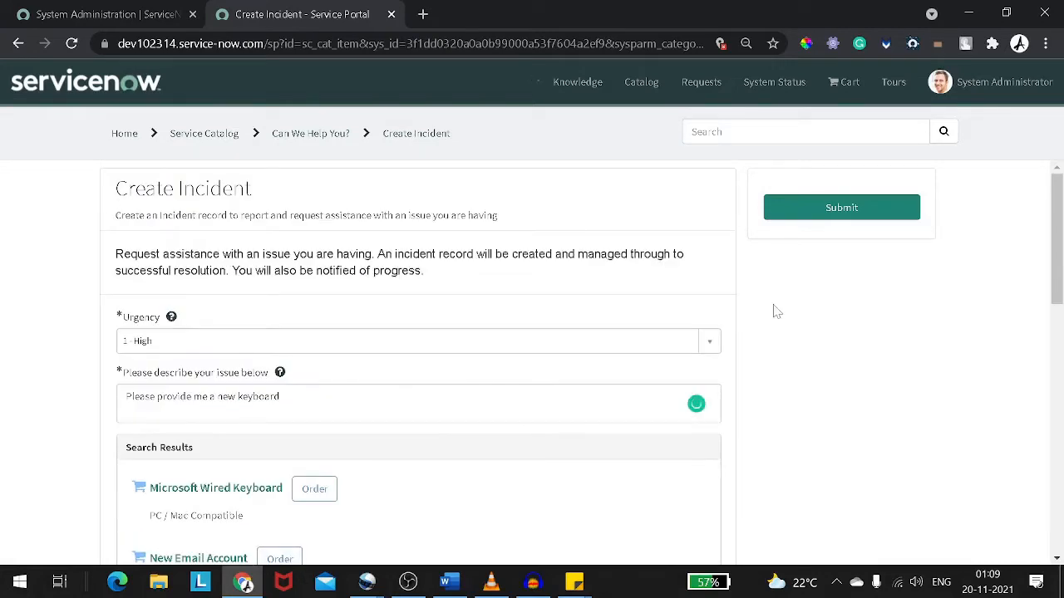
click(823, 218)
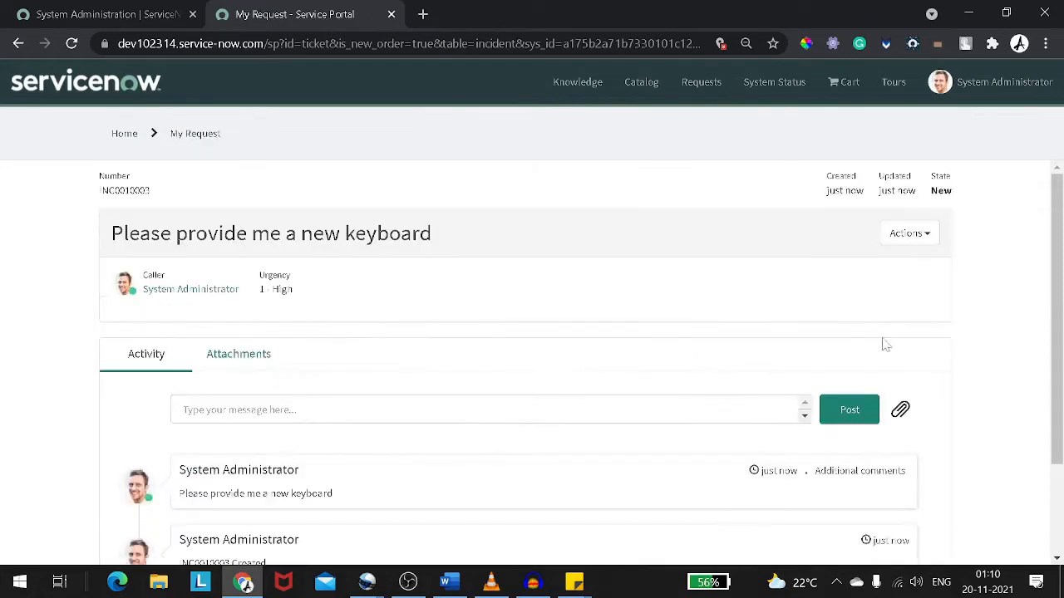
Copy the new incident's number from the request page
scroll(762, 349, down, 2)
scroll(701, 335, up, 2)
drag(151, 190, 99, 191)
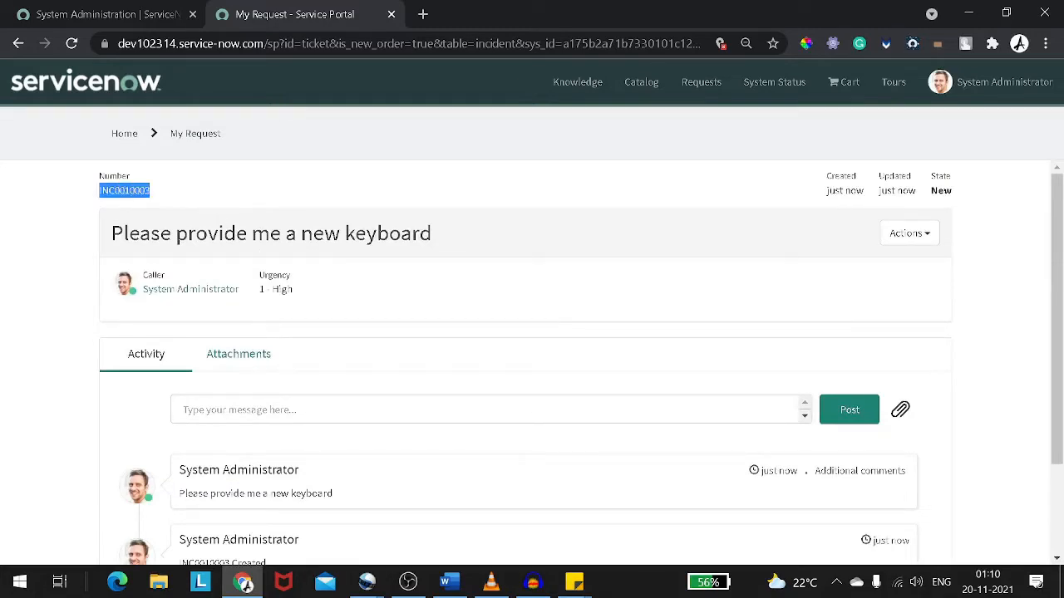
Examine the request's Activity and Attachments tabs and its Actions options
scroll(162, 215, down, 2)
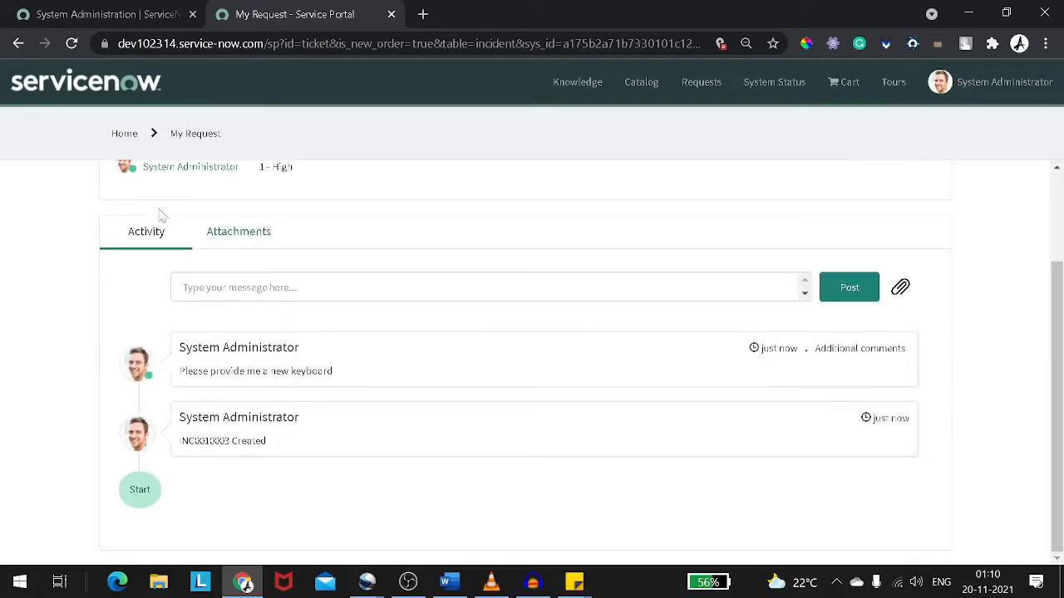
scroll(162, 214, up, 1)
click(247, 317)
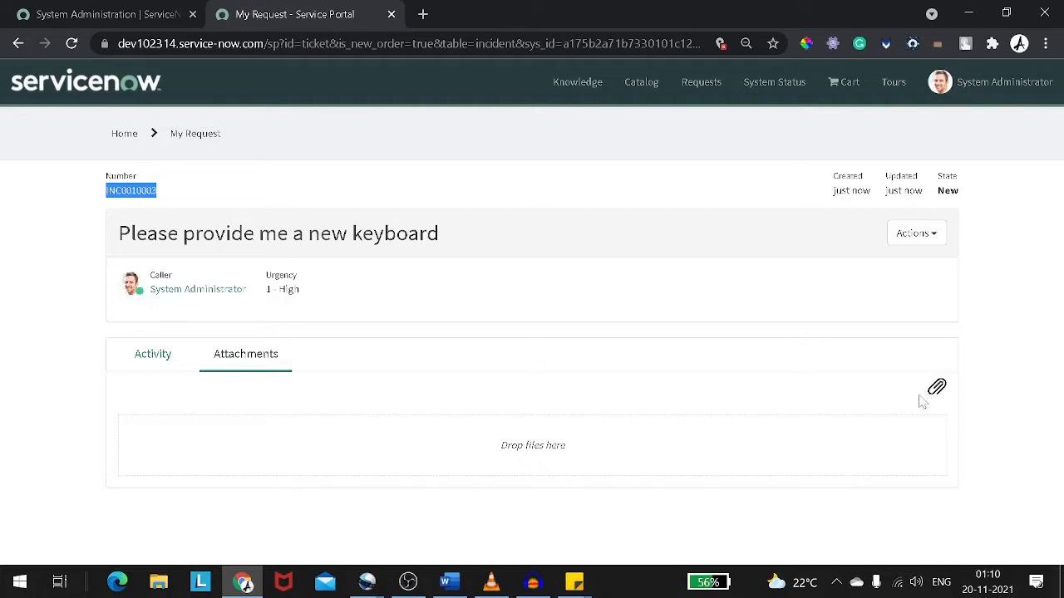
click(180, 361)
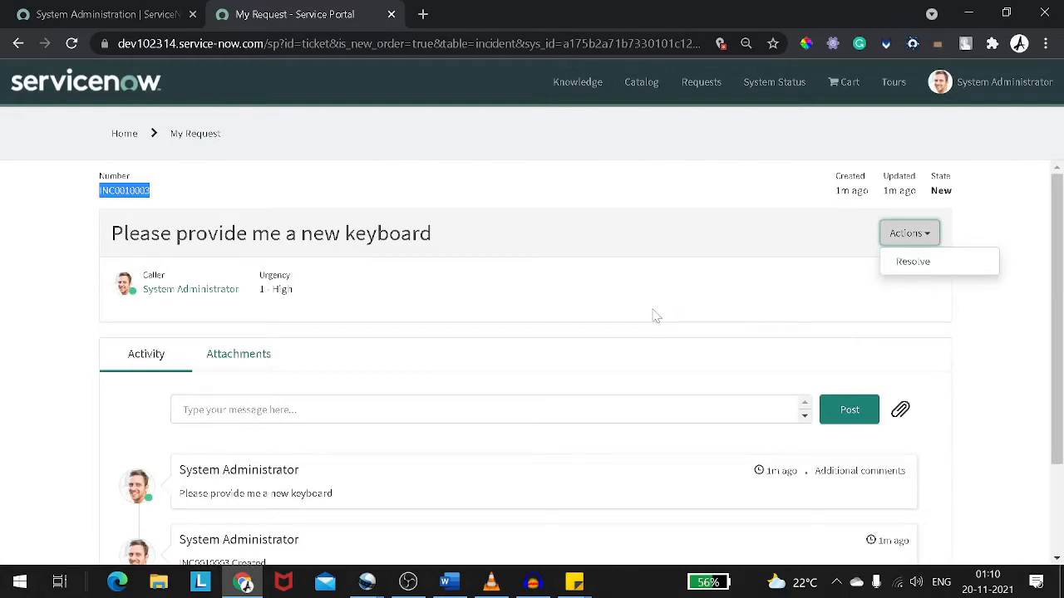
scroll(601, 305, down, 1)
scroll(601, 304, up, 1)
scroll(430, 356, down, 2)
scroll(431, 355, up, 1)
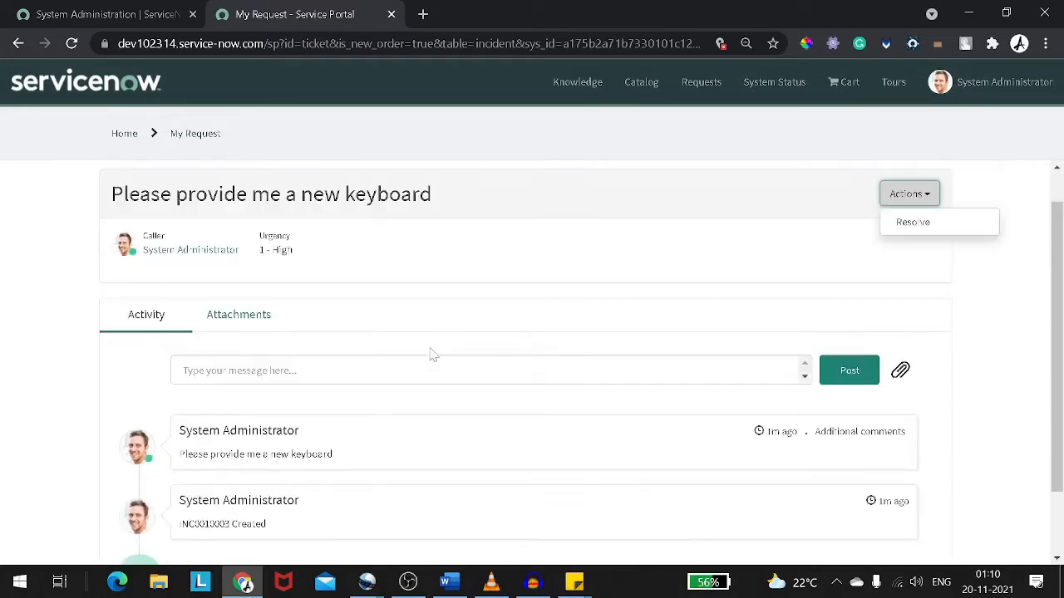
Open the Incident Overview module from the System Administration tab in a new tab and switch to it
click(141, 16)
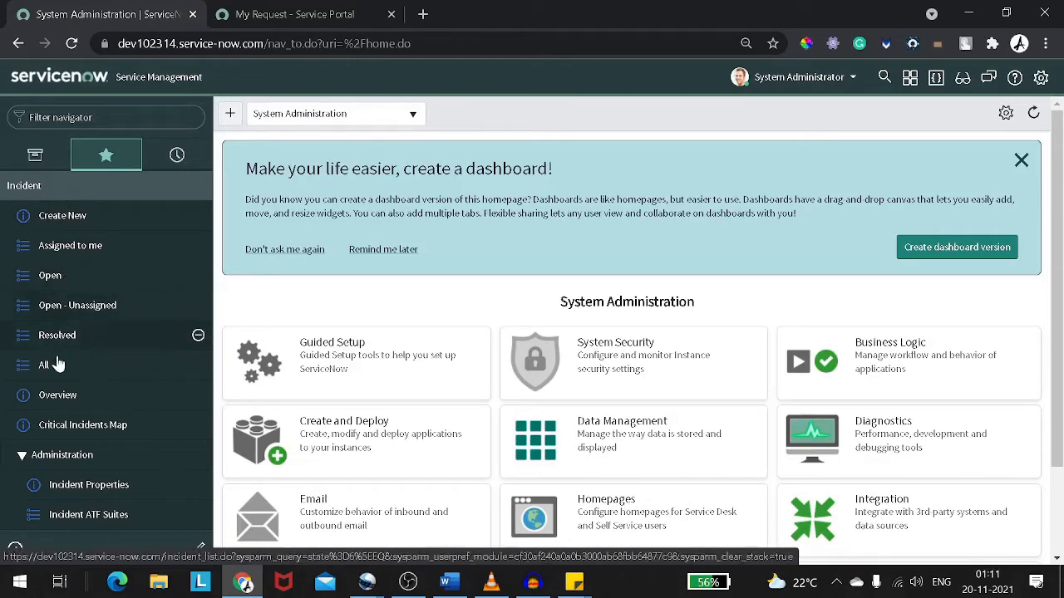
right_click(83, 391)
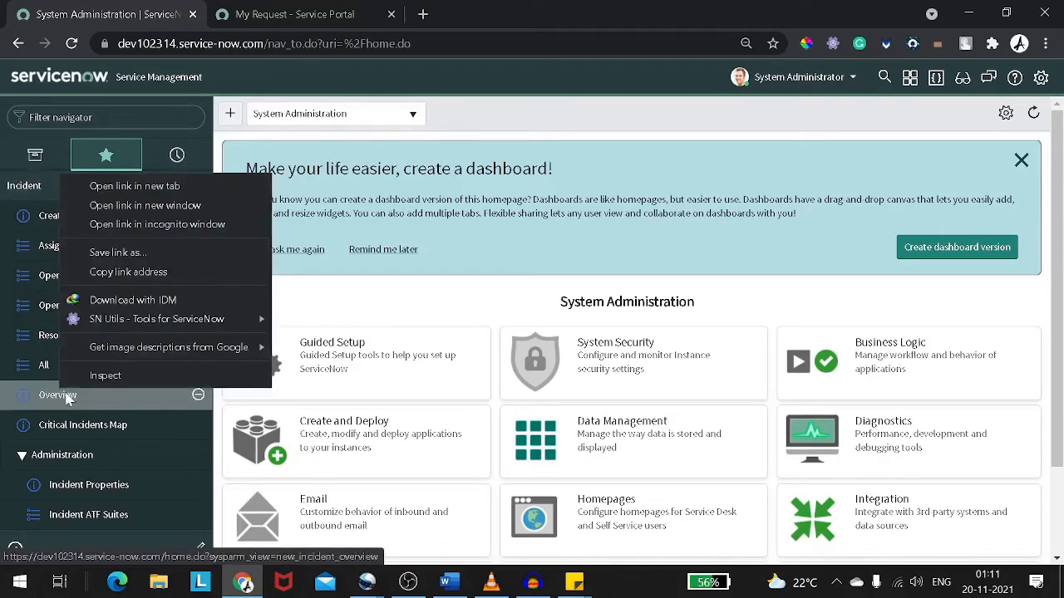
click(146, 185)
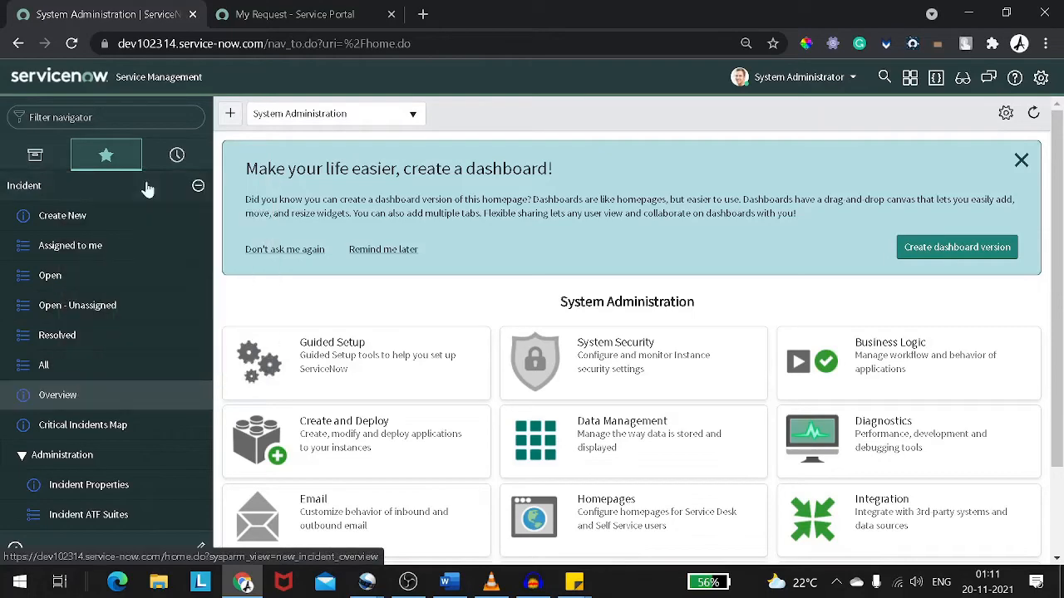
click(279, 16)
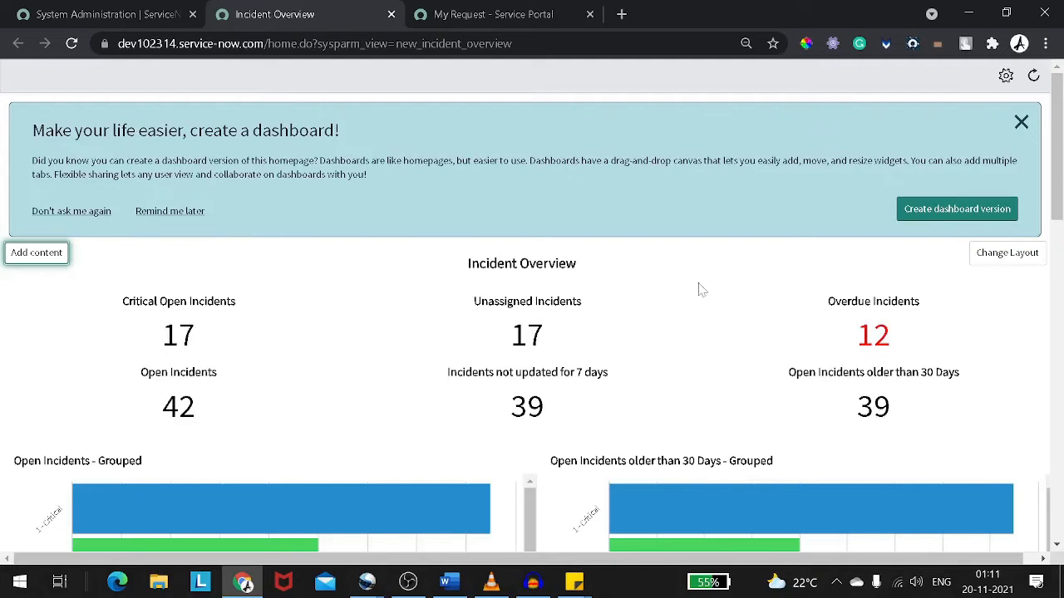
Open the list of unassigned incidents from the Incident Overview dashboard
scroll(703, 335, down, 2)
scroll(568, 384, down, 1)
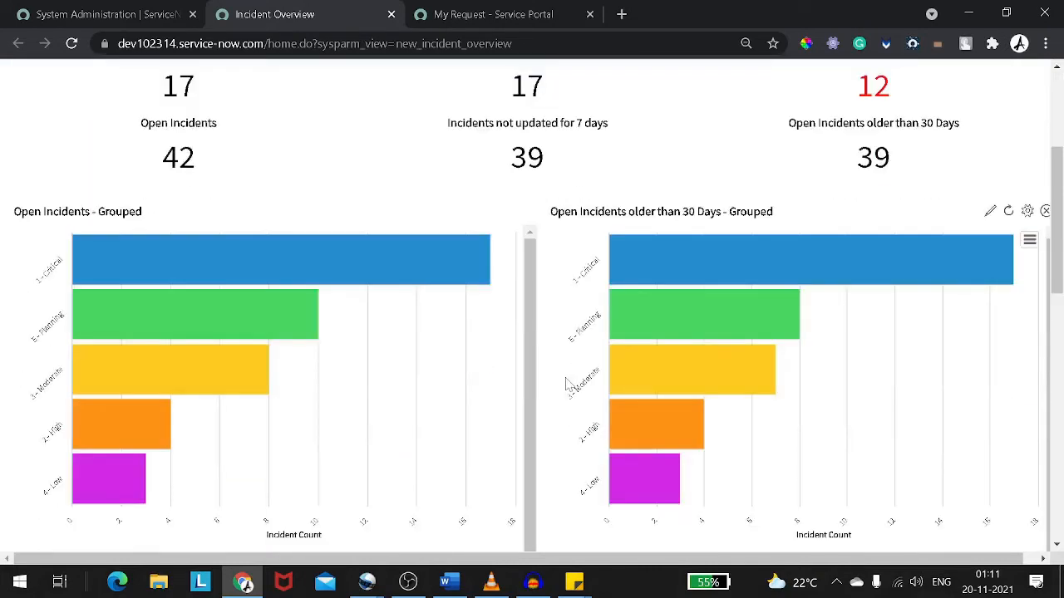
scroll(374, 303, up, 2)
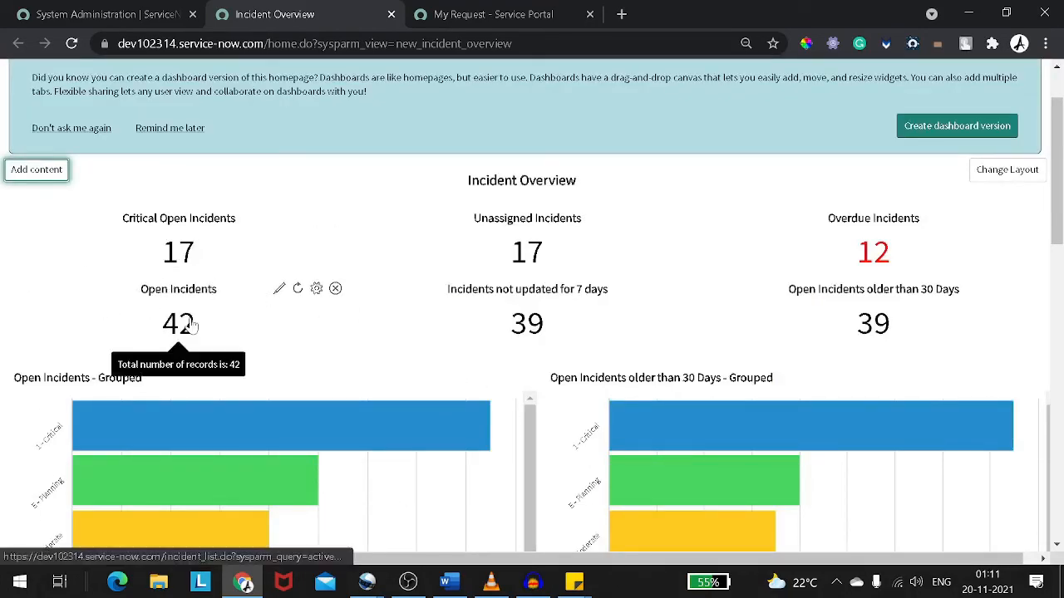
click(515, 252)
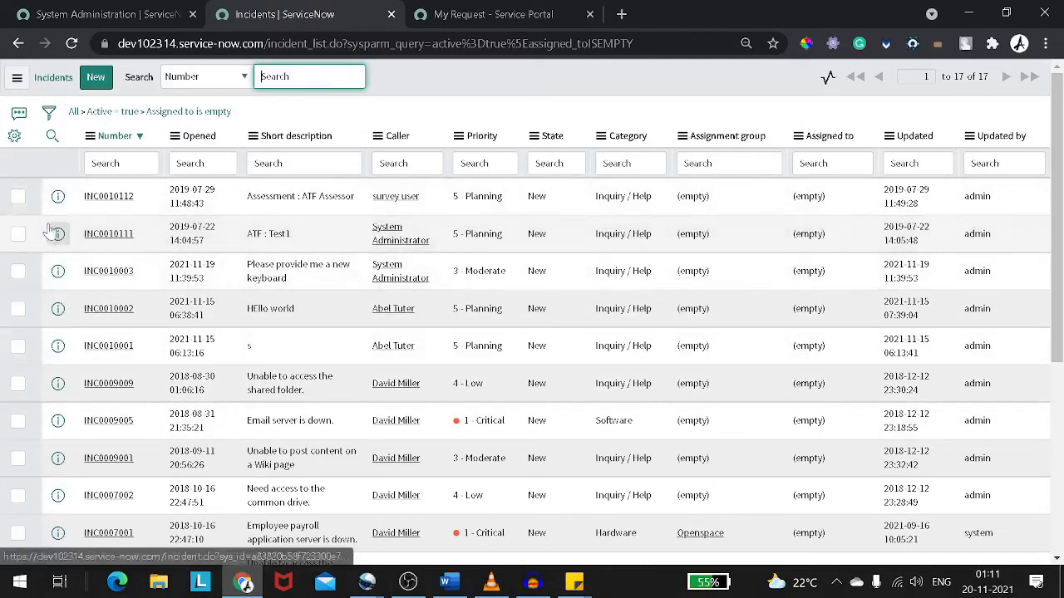
Filter the incident list by the copied number INC0010003
click(122, 164)
click(92, 164)
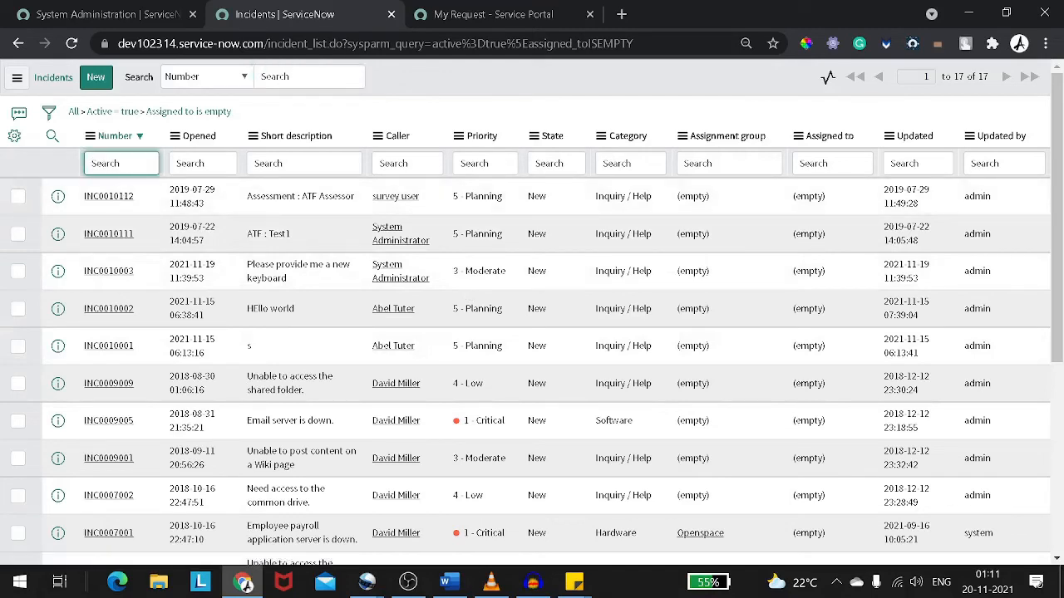
text(INC0010003)
key(Return)
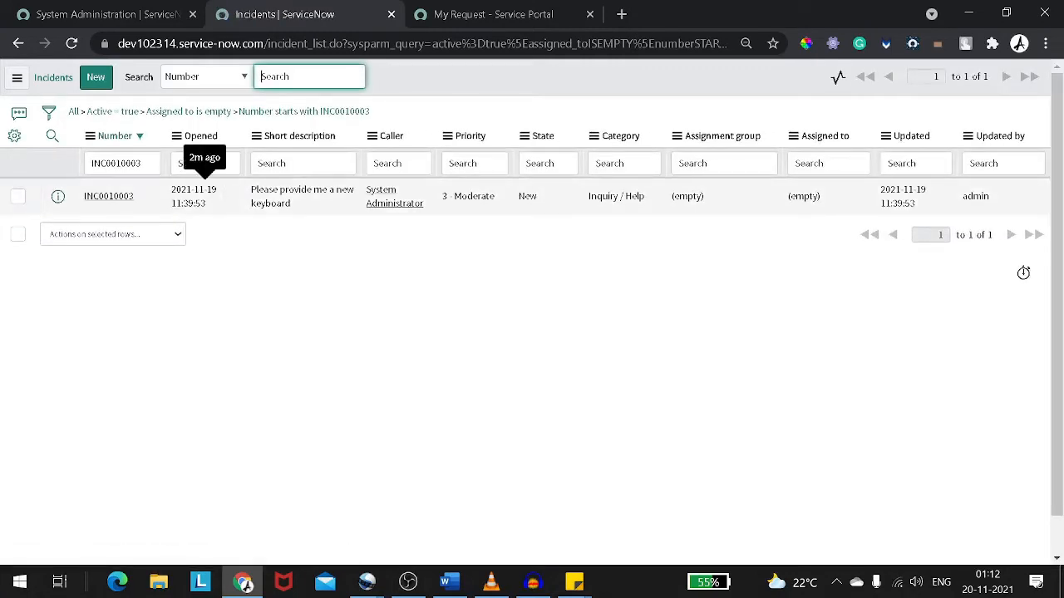
Open the INC0010003 incident record and review its short description and description
click(131, 198)
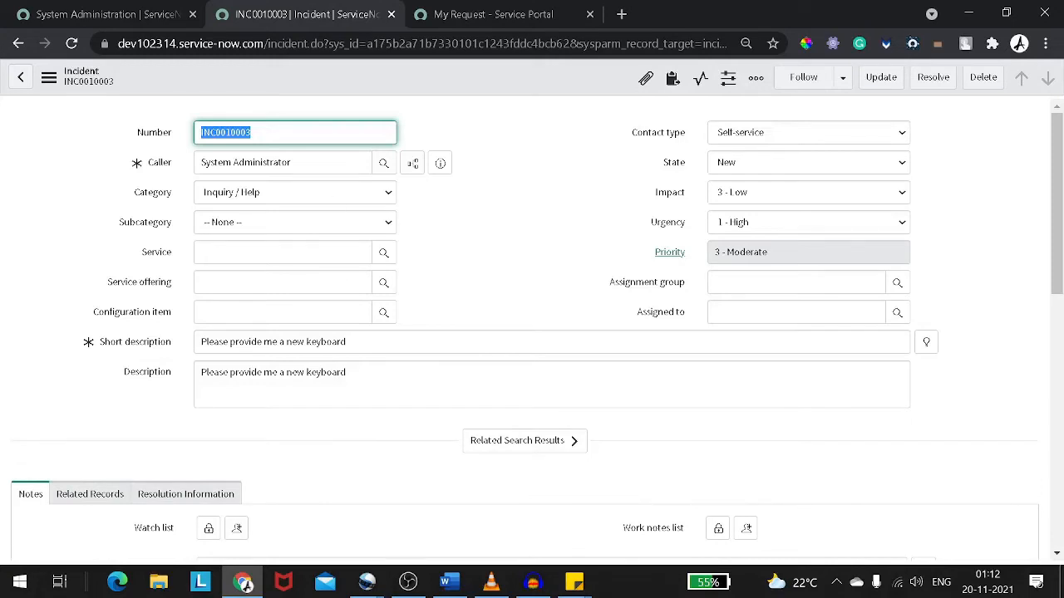
drag(200, 342, 248, 373)
click(271, 372)
scroll(269, 380, down, 2)
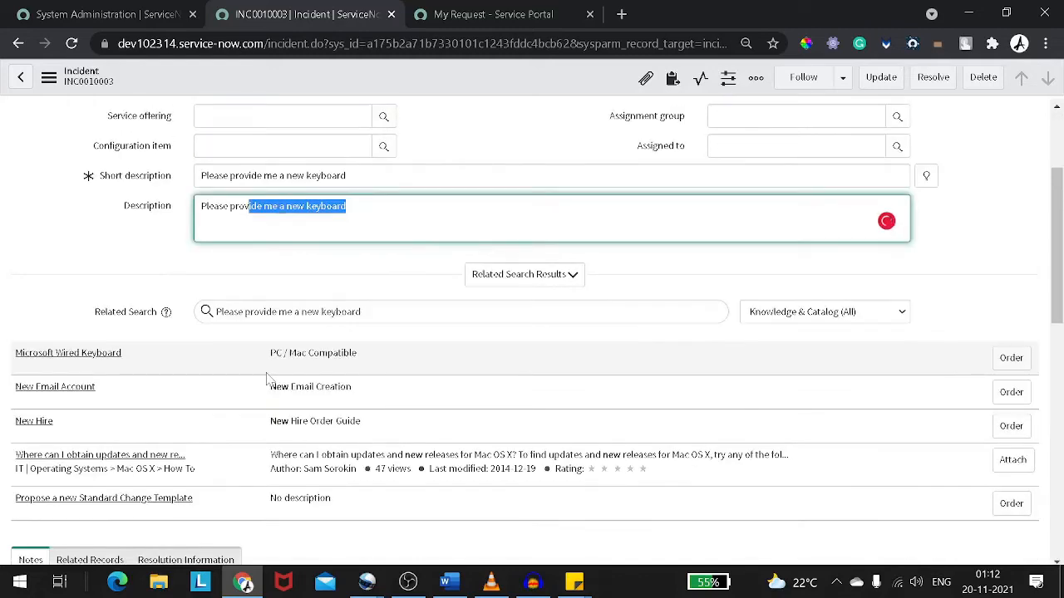
scroll(269, 380, up, 2)
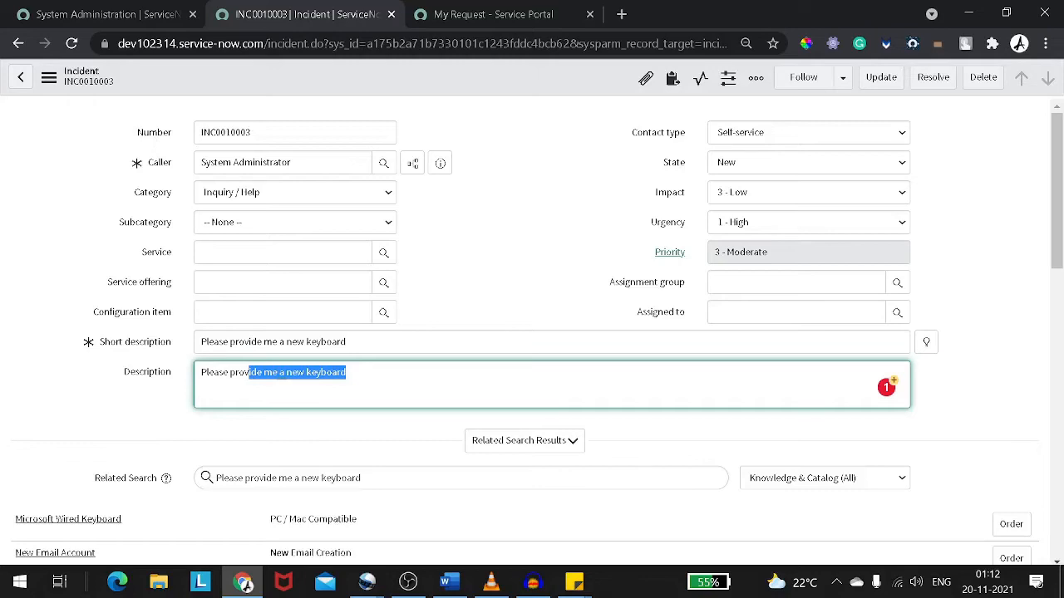
Set the incident's category to Hardware and its subcategory to Keyboard
double_click(226, 133)
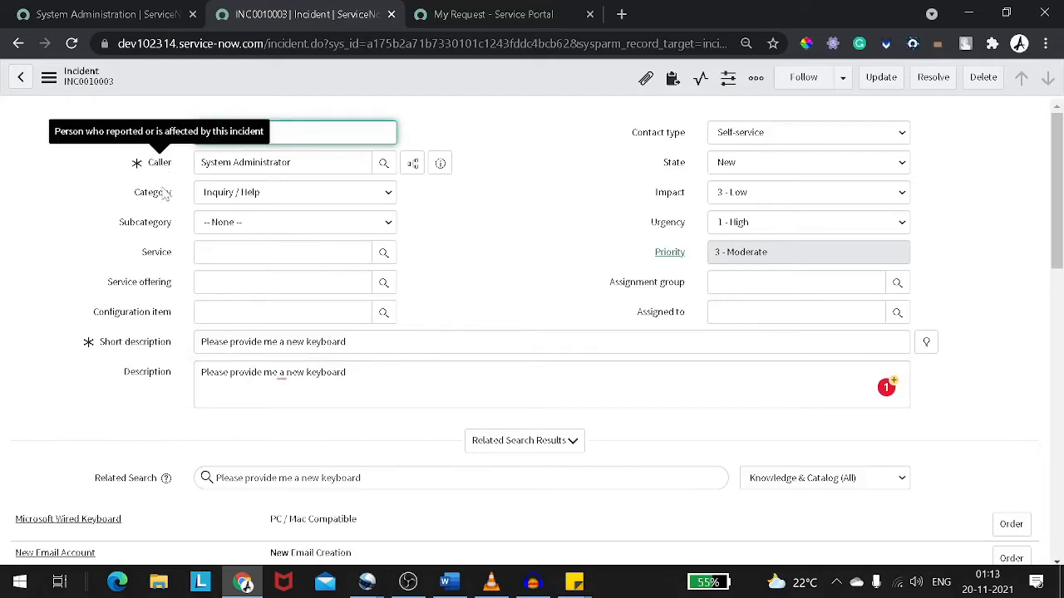
click(350, 195)
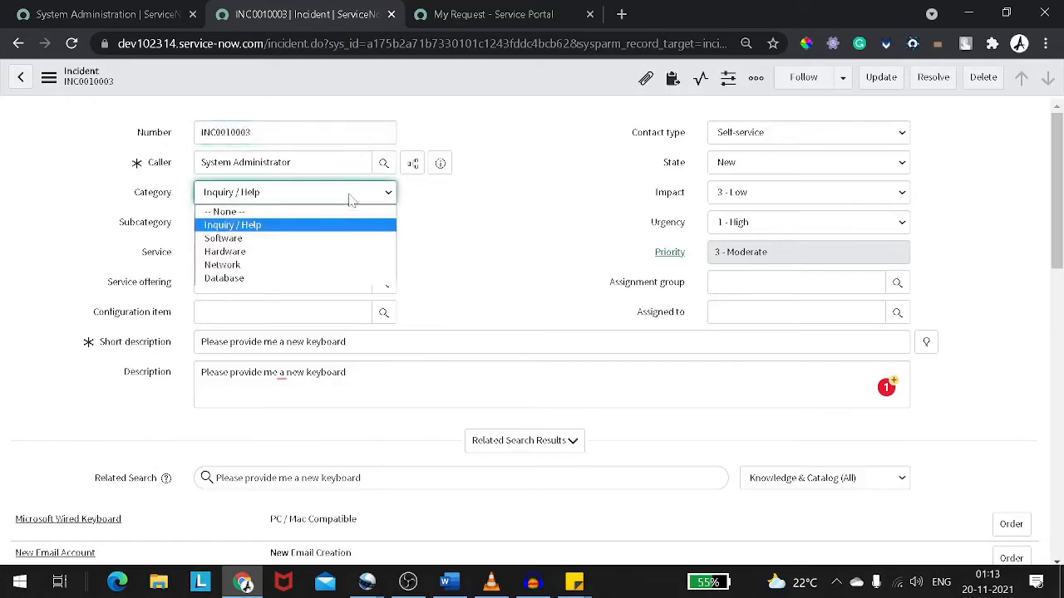
click(347, 253)
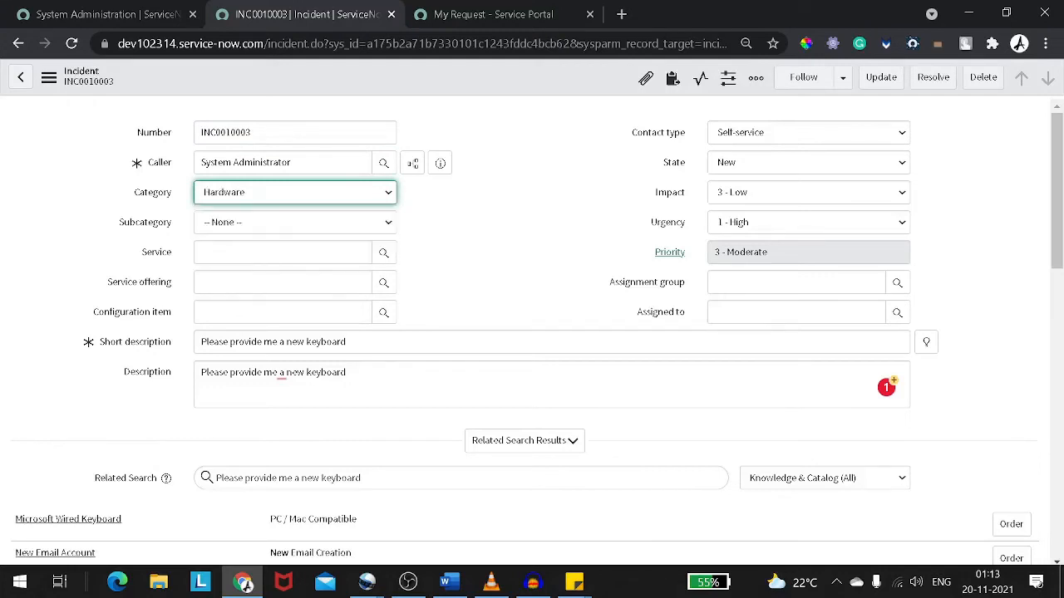
click(220, 222)
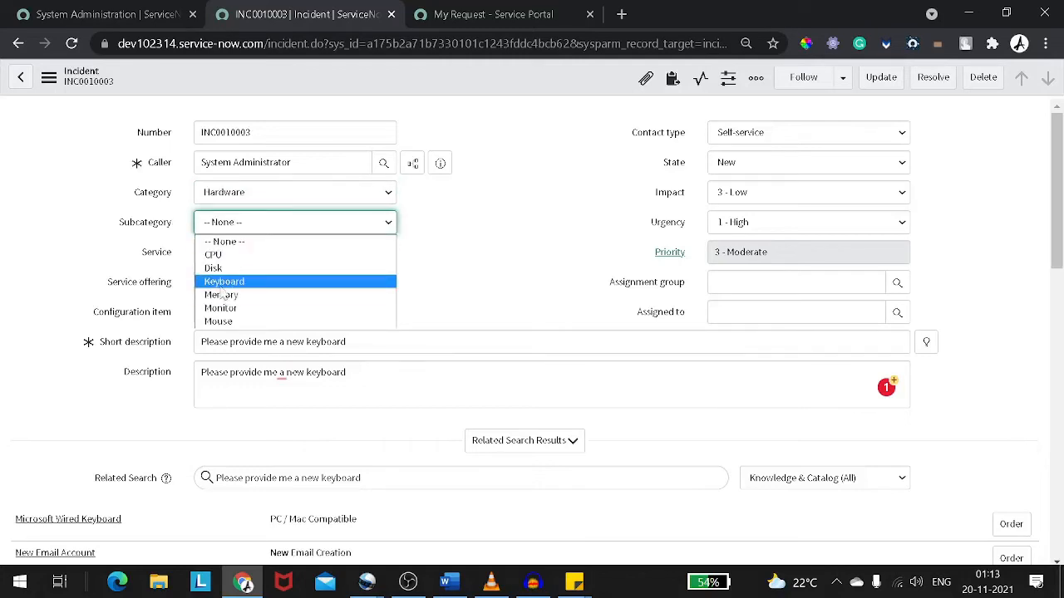
click(223, 281)
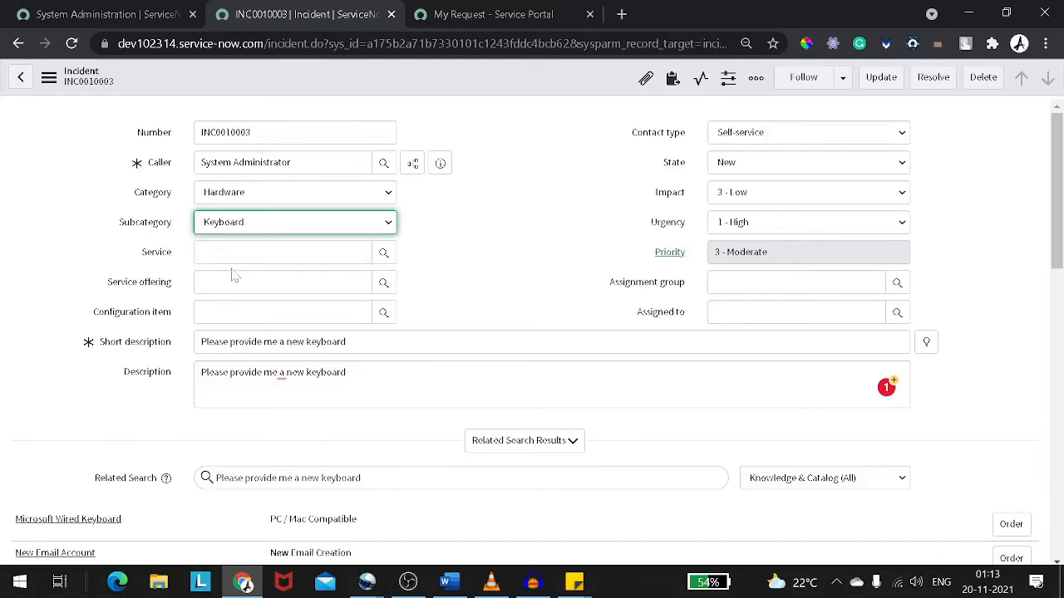
Browse the Service lookup list and close it without selecting a service
click(153, 255)
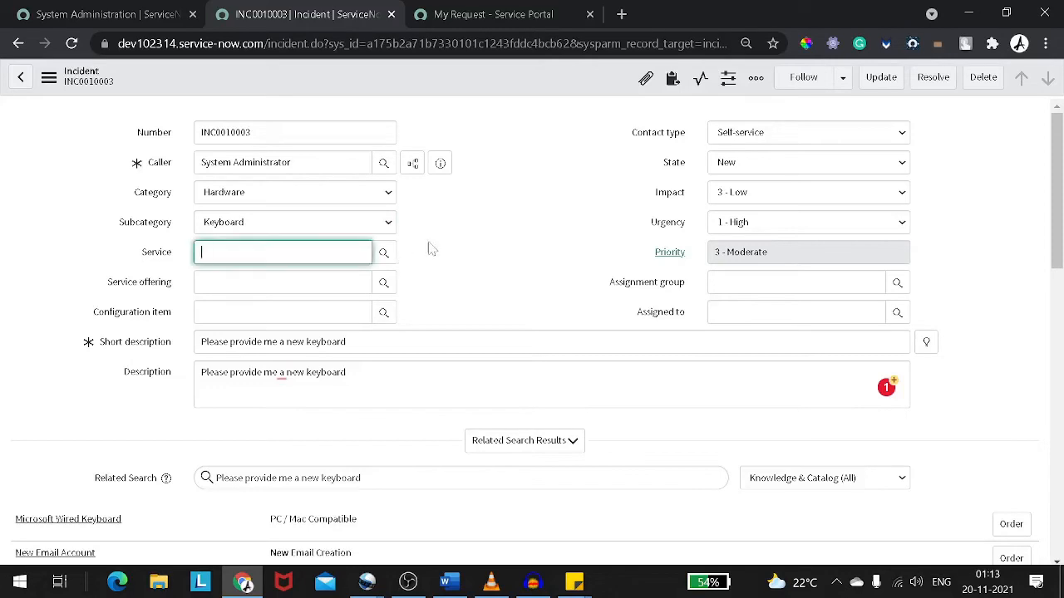
click(383, 253)
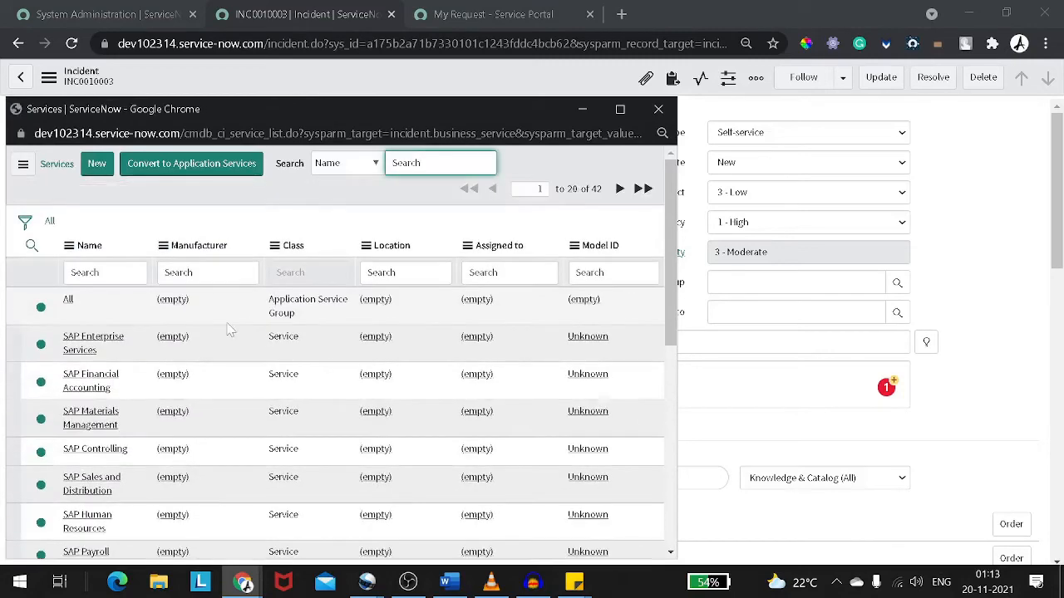
scroll(77, 399, down, 5)
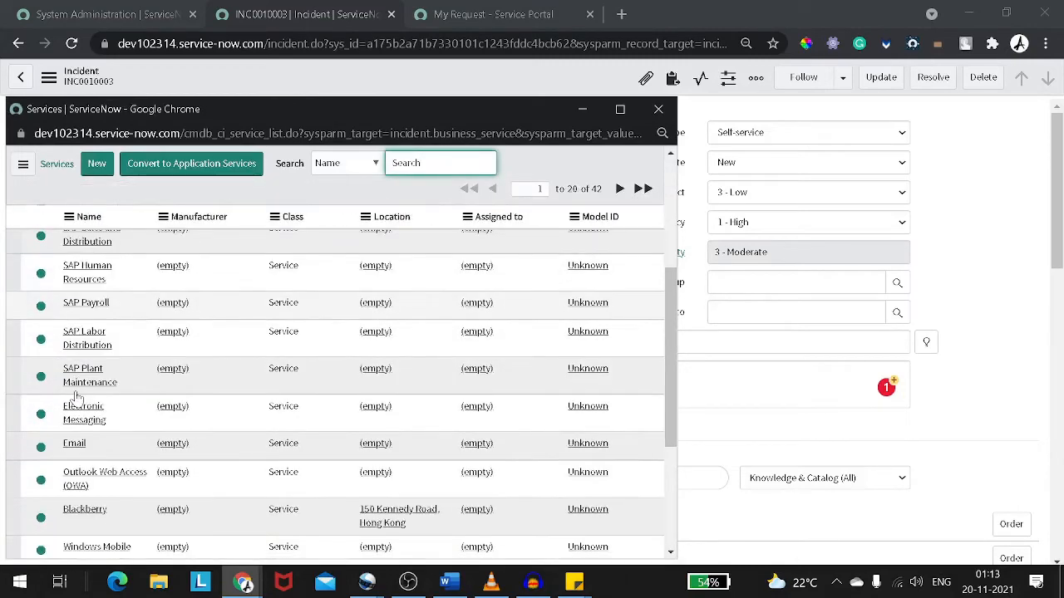
scroll(70, 496, down, 5)
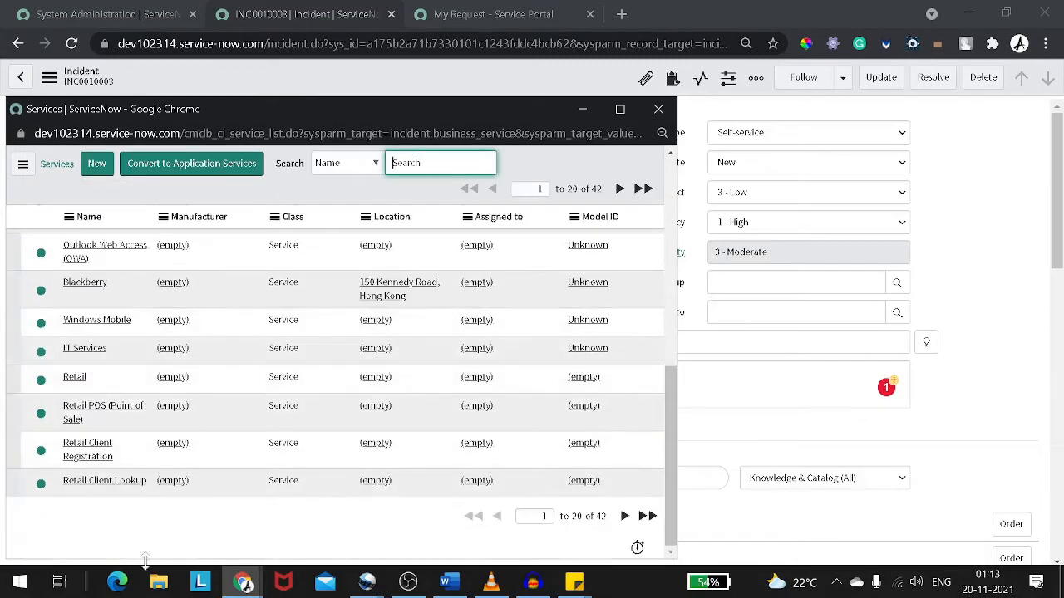
scroll(145, 532, up, 10)
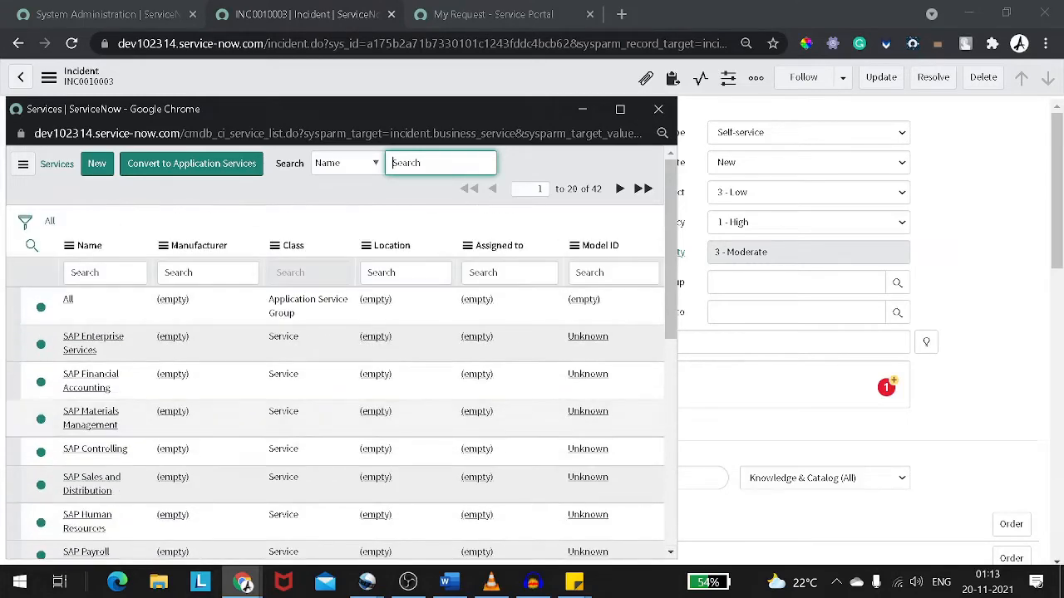
click(658, 109)
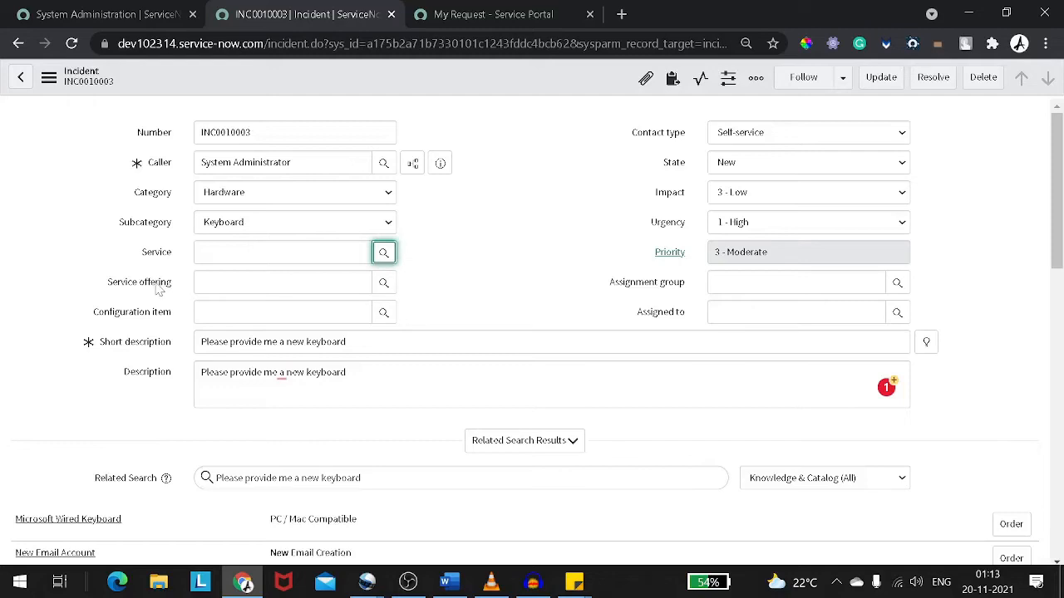
Review the available contact type options
click(728, 143)
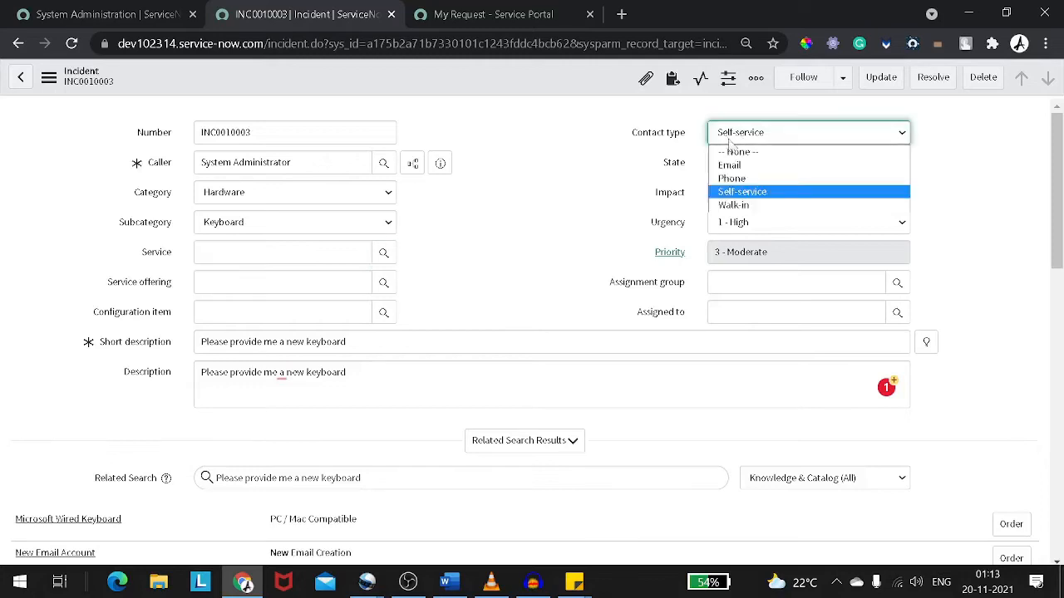
click(641, 141)
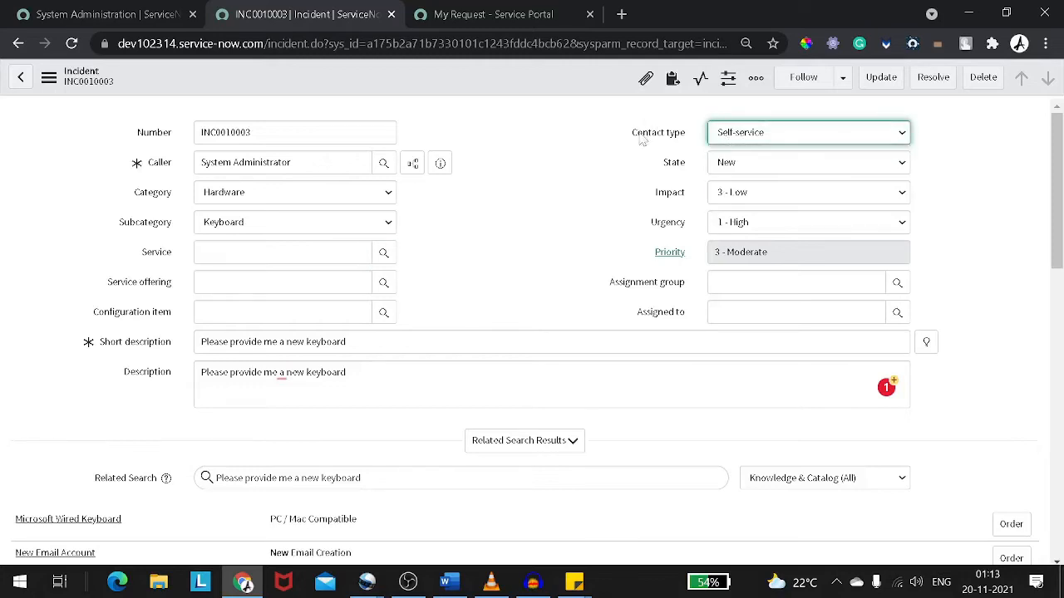
click(736, 140)
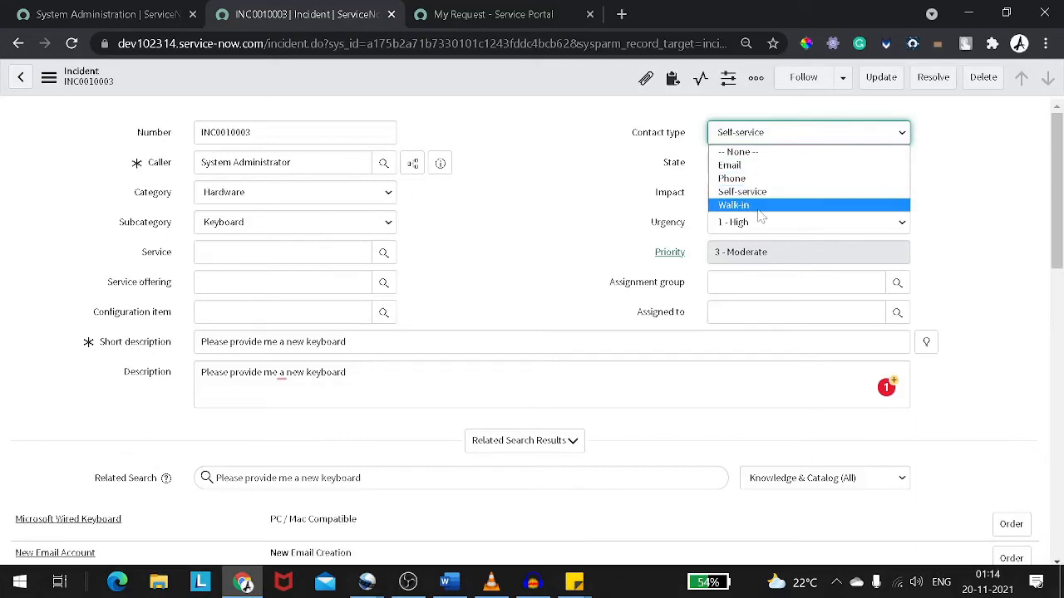
click(675, 186)
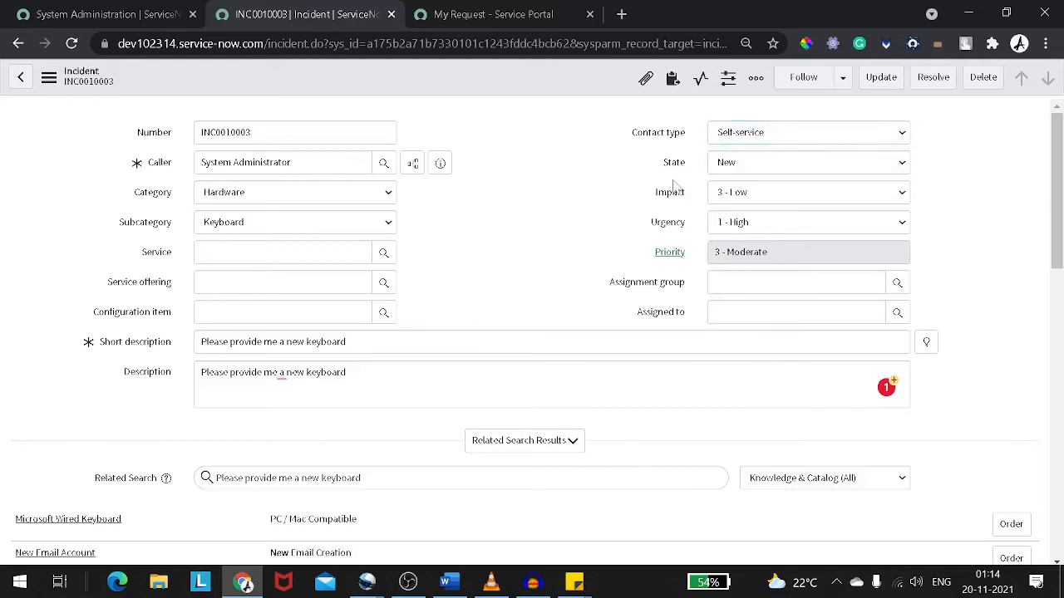
Set the incident state to On Hold with the on hold reason Awaiting Vendor
click(735, 165)
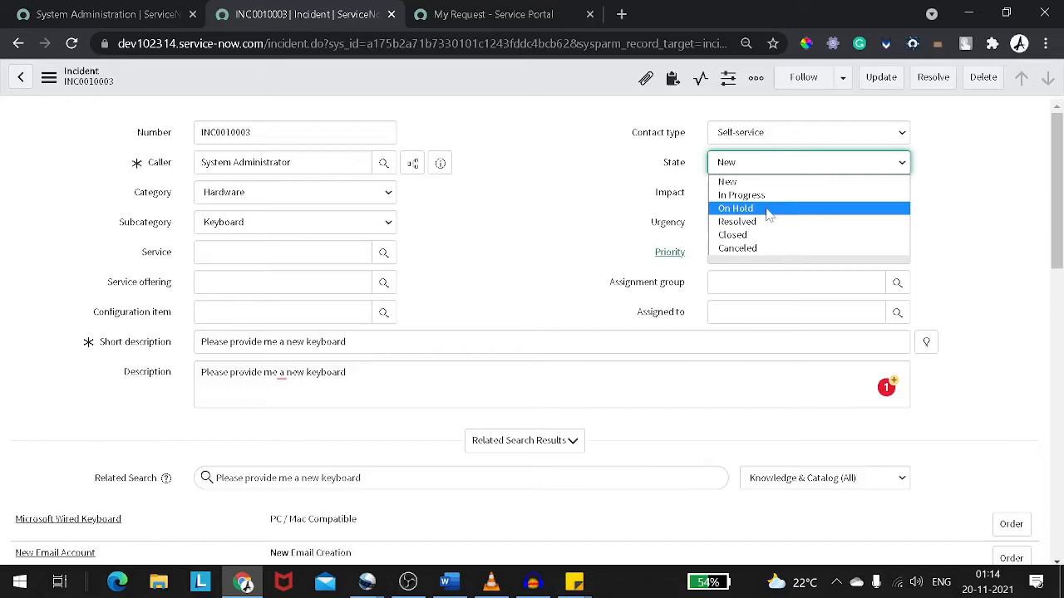
click(768, 208)
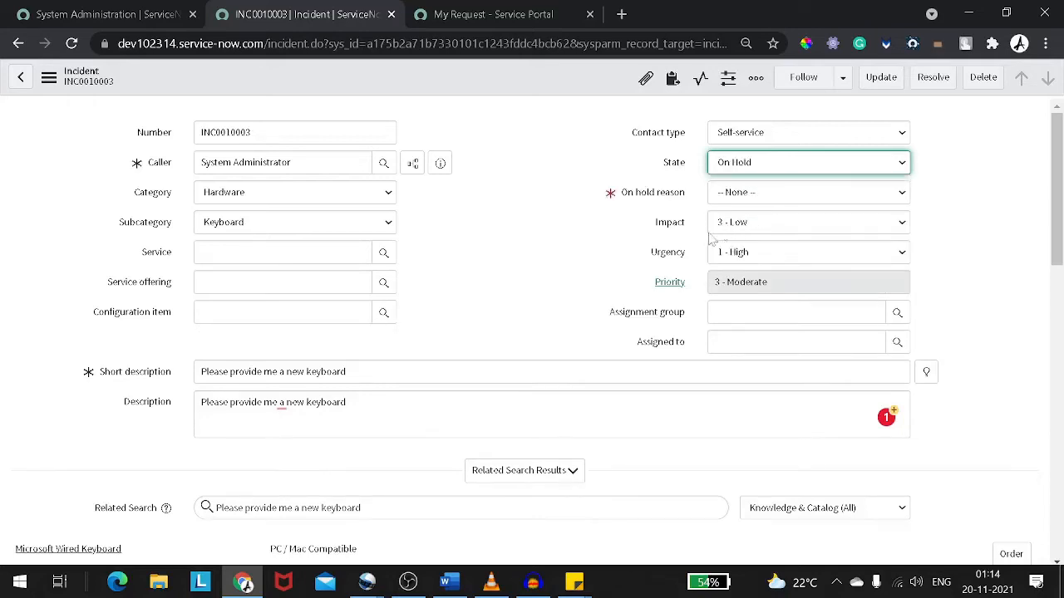
scroll(536, 313, down, 5)
scroll(234, 397, down, 5)
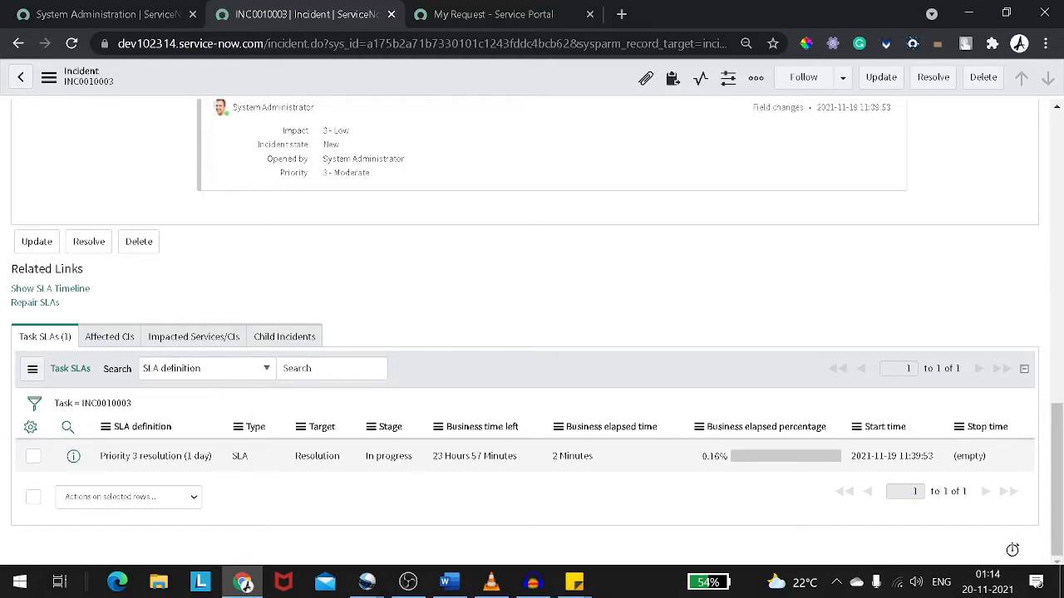
scroll(532, 374, up, 1)
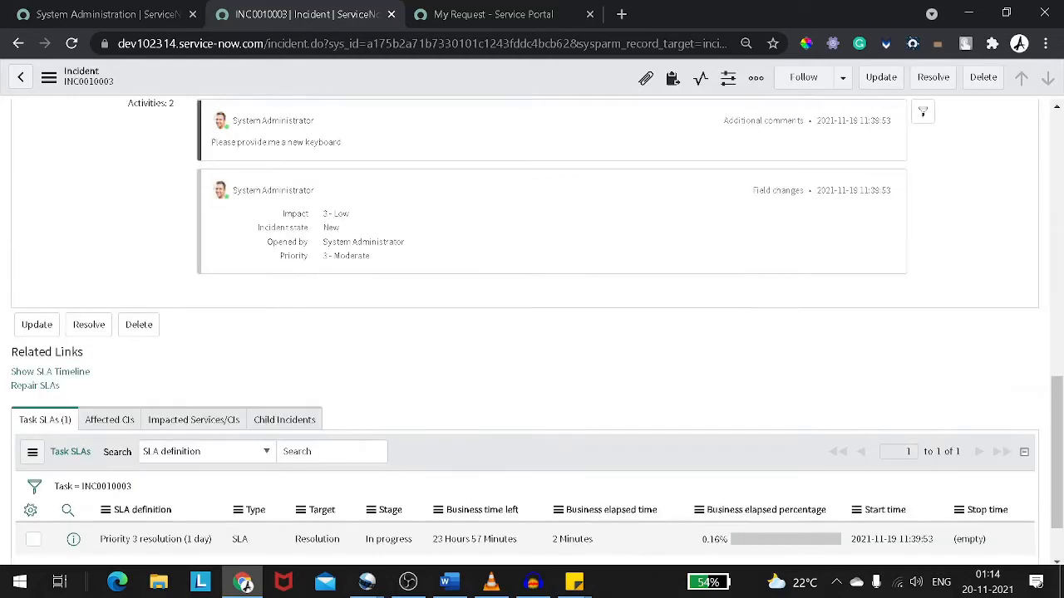
scroll(532, 374, down, 1)
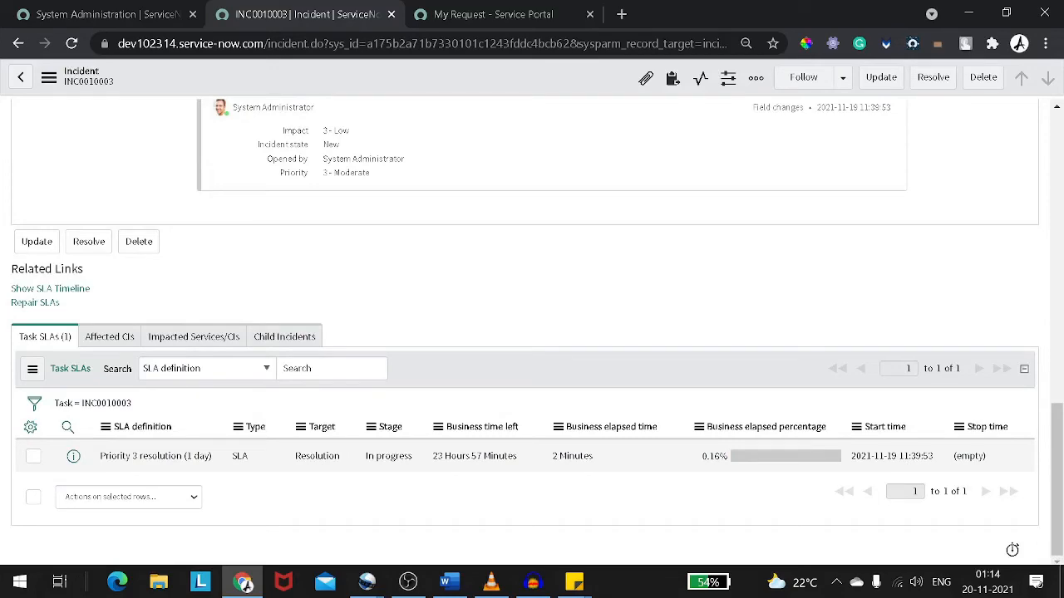
scroll(696, 240, up, 10)
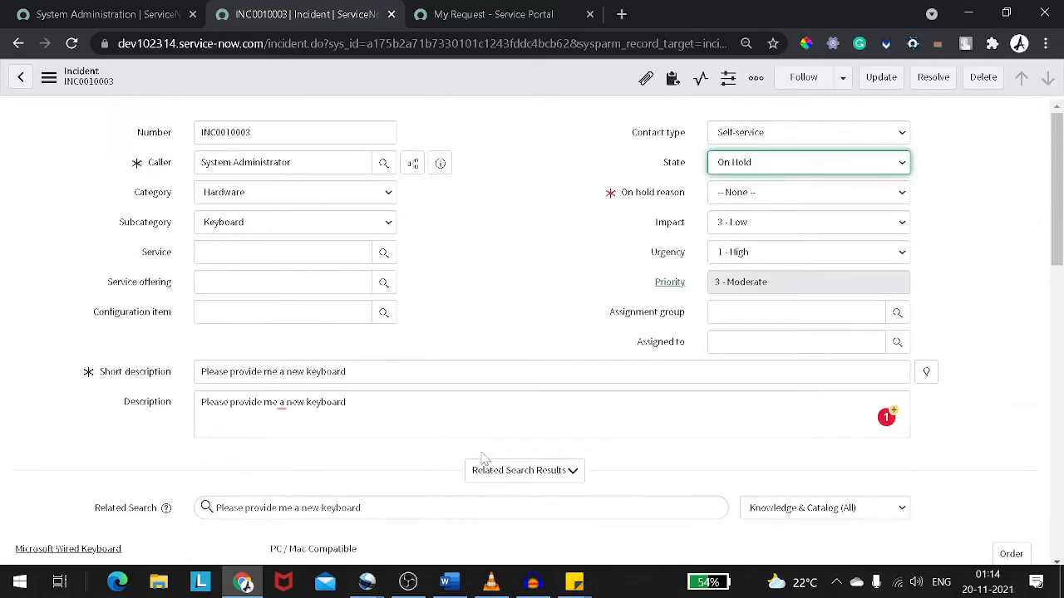
click(726, 197)
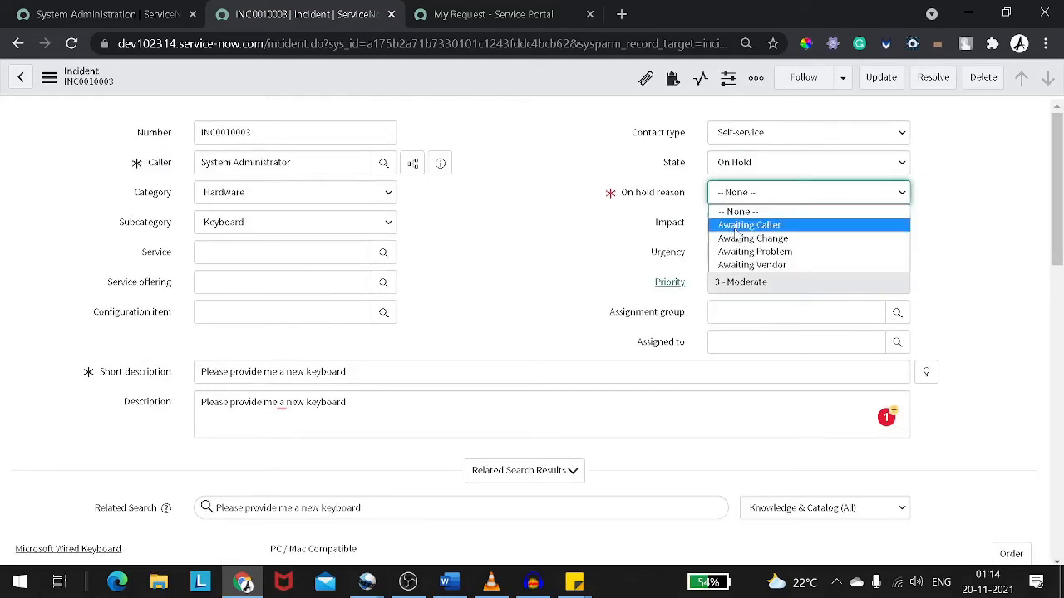
click(742, 265)
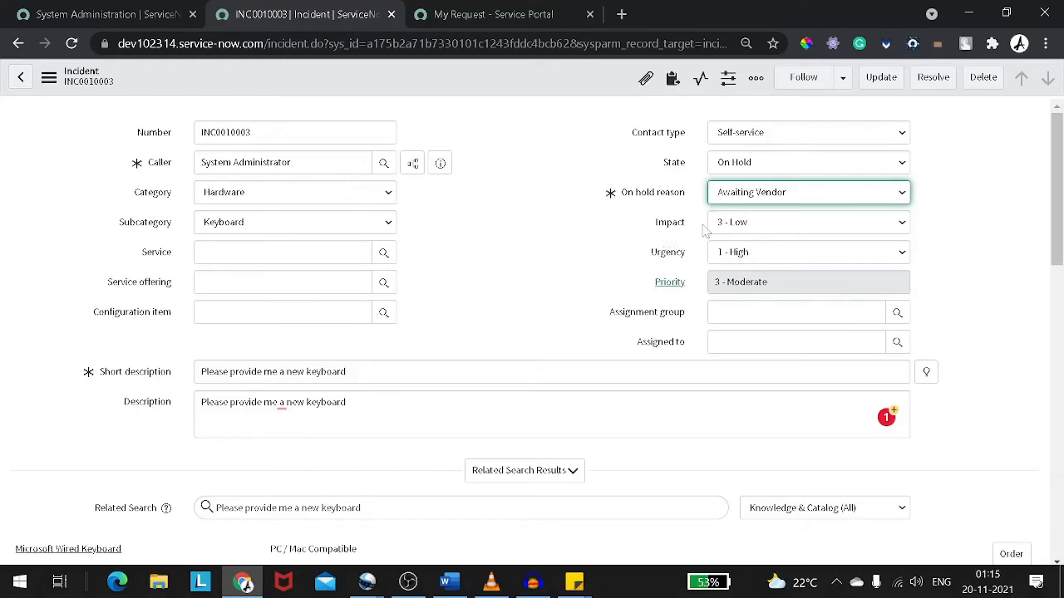
Set the urgency to 3 - Low
click(744, 258)
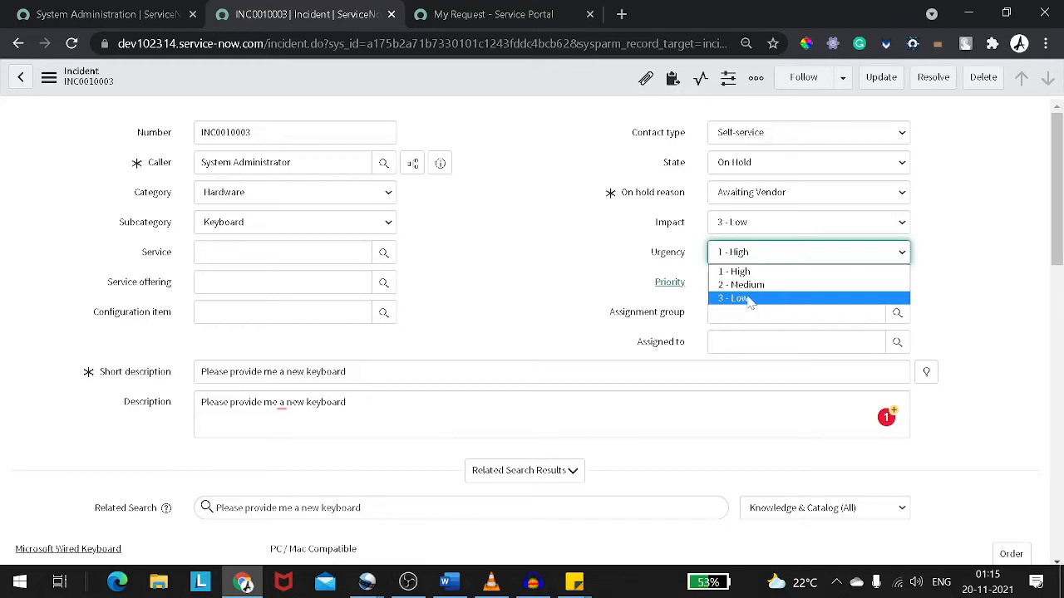
click(749, 299)
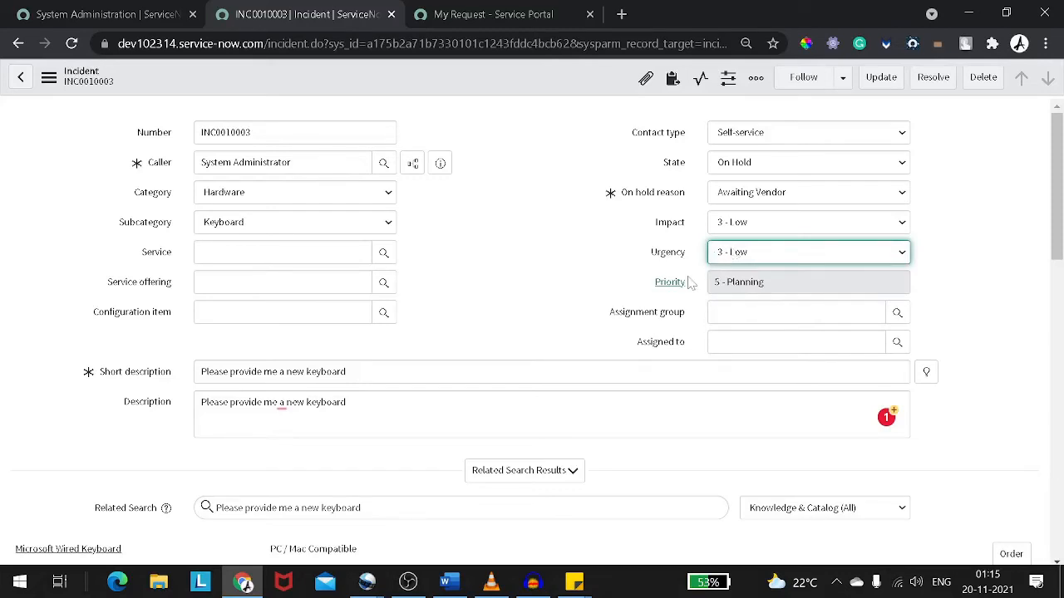
mouse_move(676, 289)
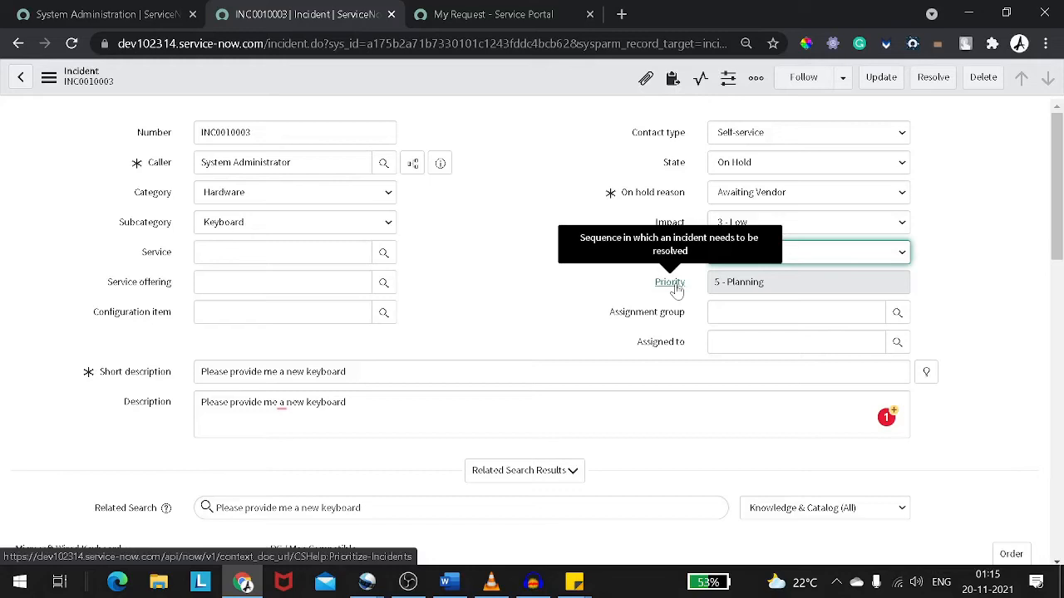
Set the assignment group to Hardware by searching the group lookup for *hardware
key(Tab)
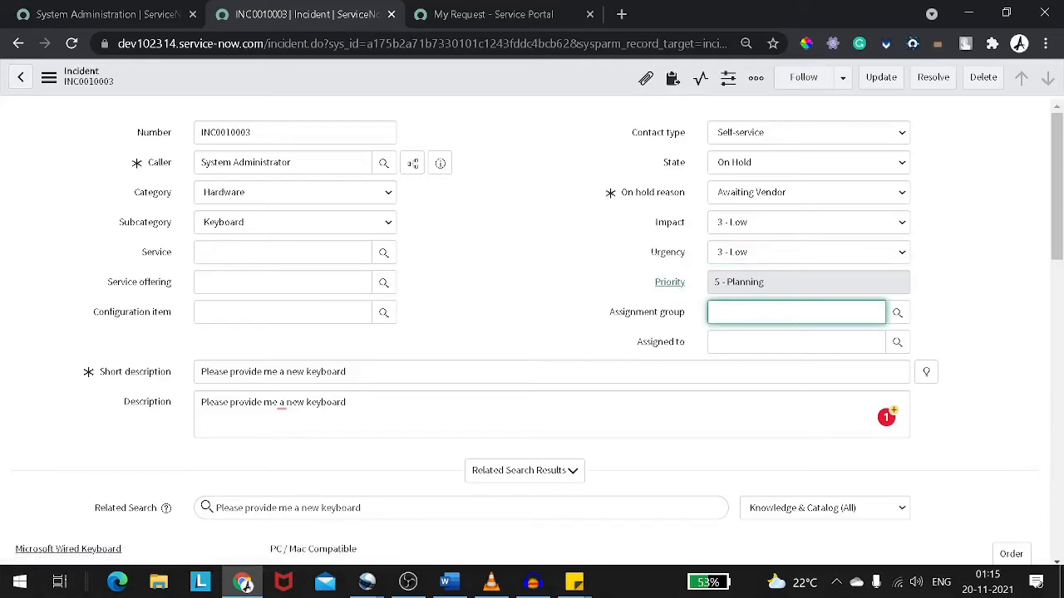
click(897, 314)
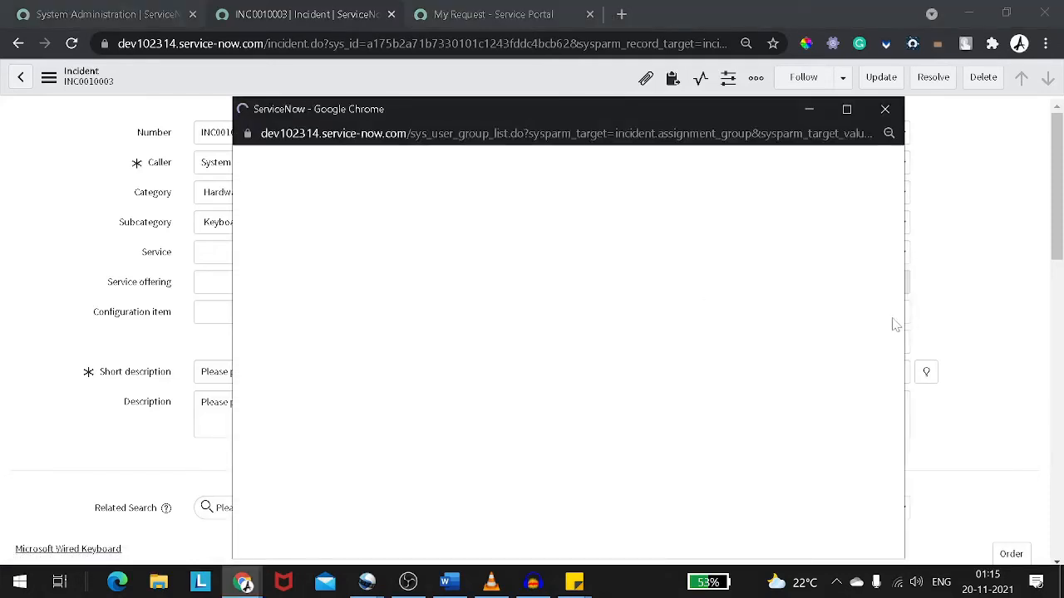
scroll(378, 403, down, 1)
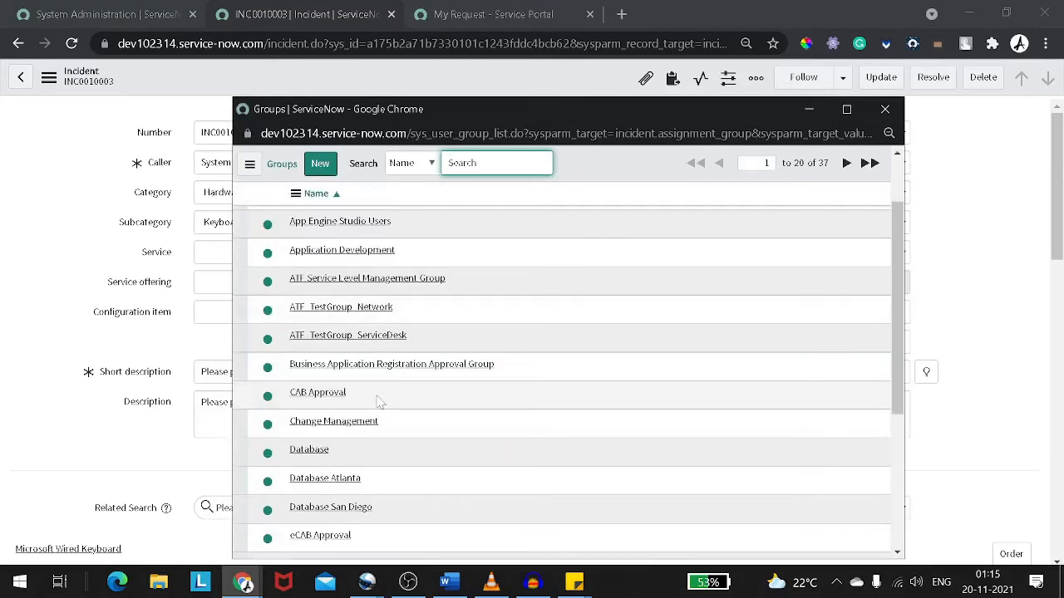
scroll(379, 402, down, 3)
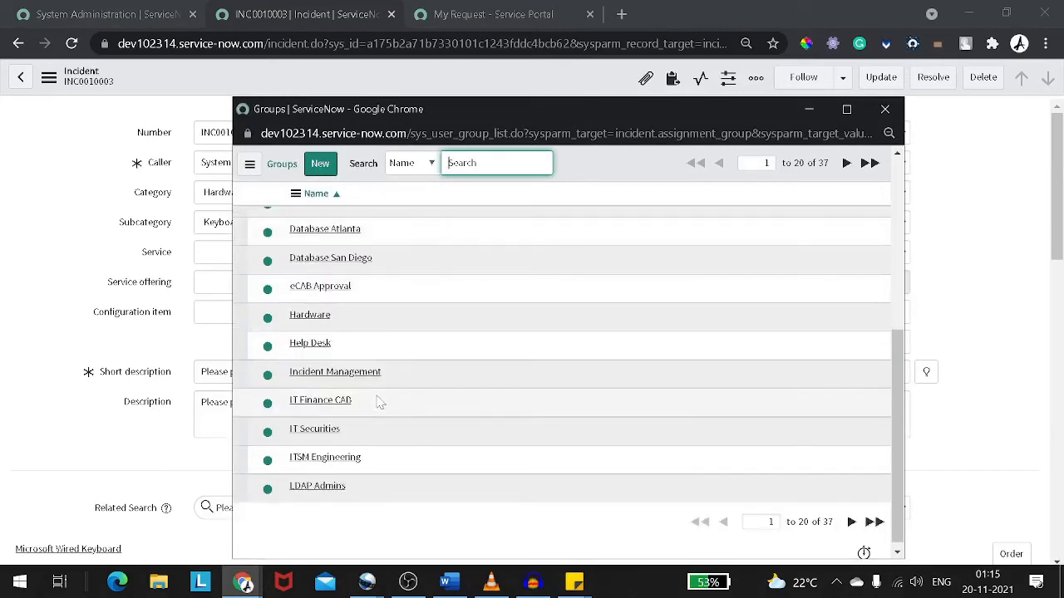
scroll(378, 402, up, 4)
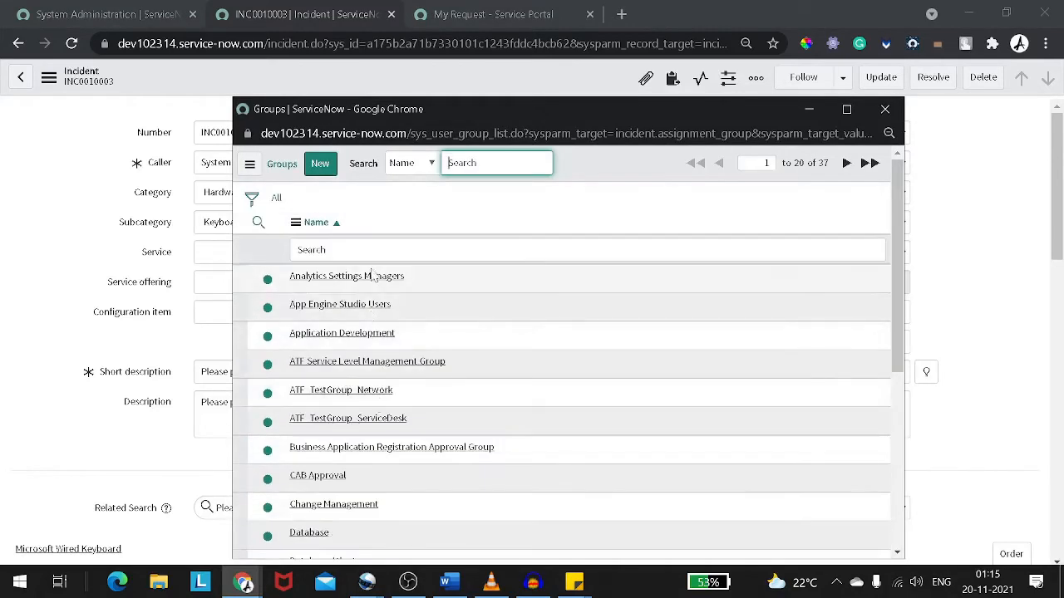
click(297, 249)
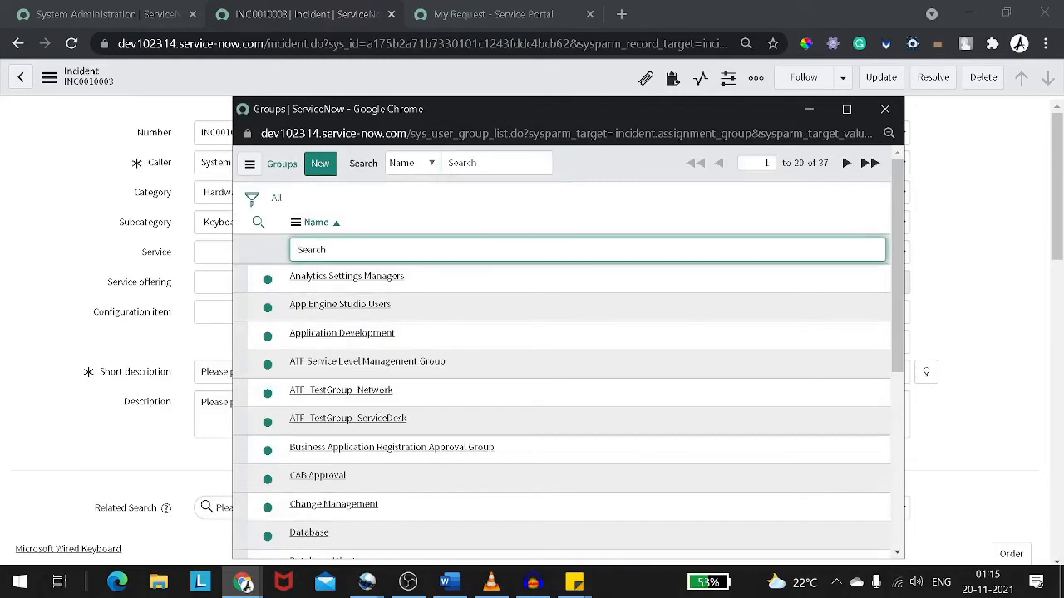
text(*hardware)
key(Return)
click(309, 277)
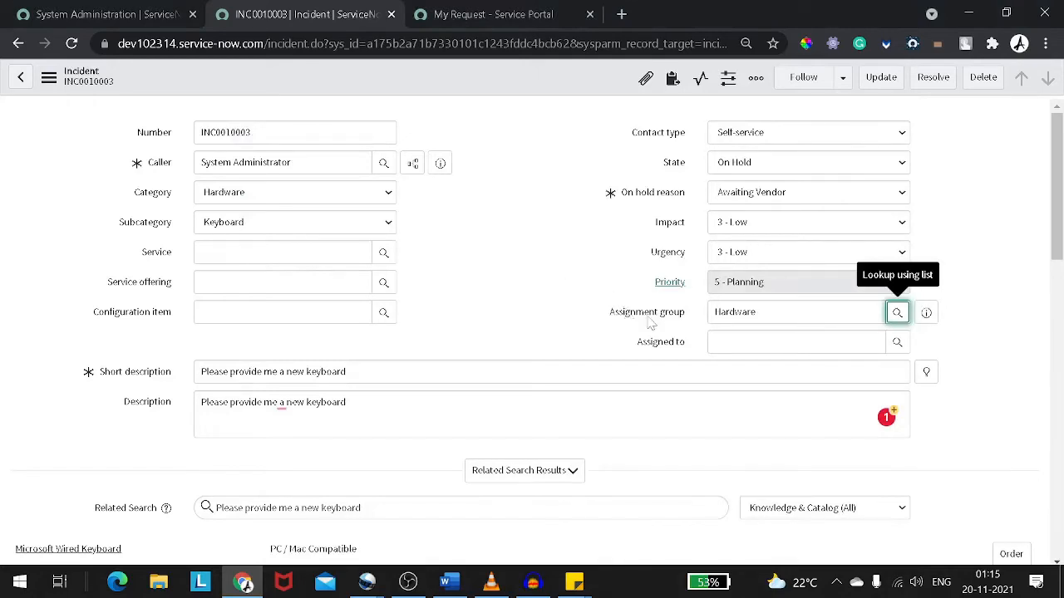
Assign the incident to a user chosen from the Assigned to user lookup list
click(810, 341)
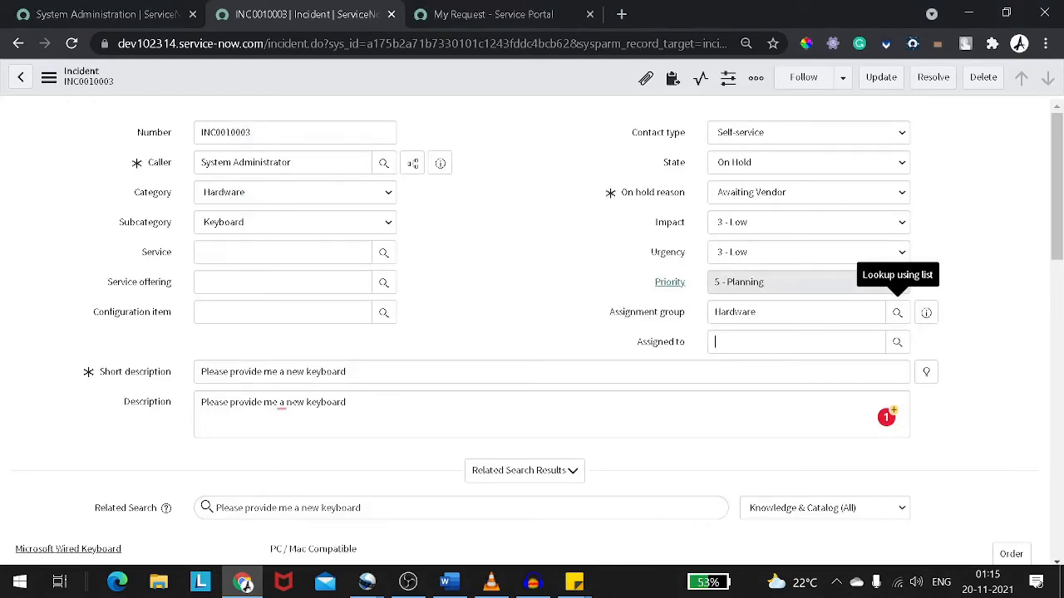
click(908, 348)
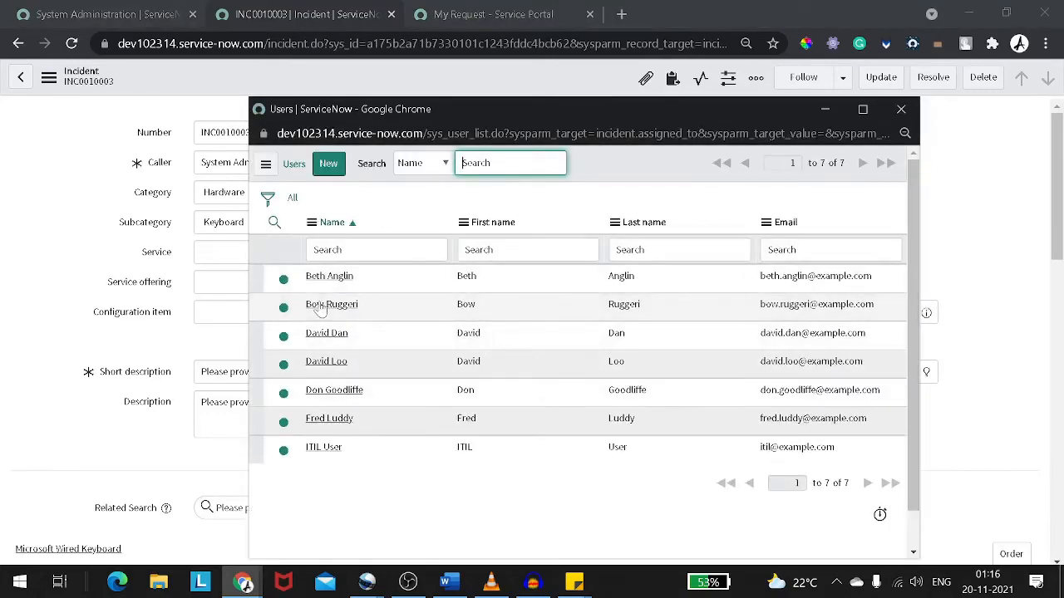
click(327, 362)
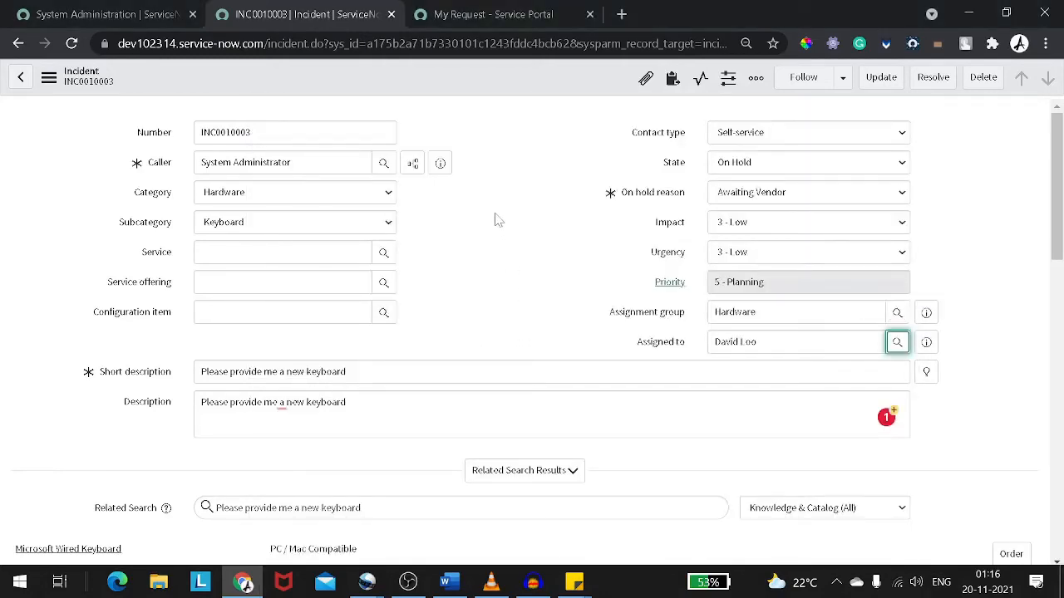
Save the incident record with the updated assignment
scroll(496, 218, down, 4)
scroll(496, 219, up, 4)
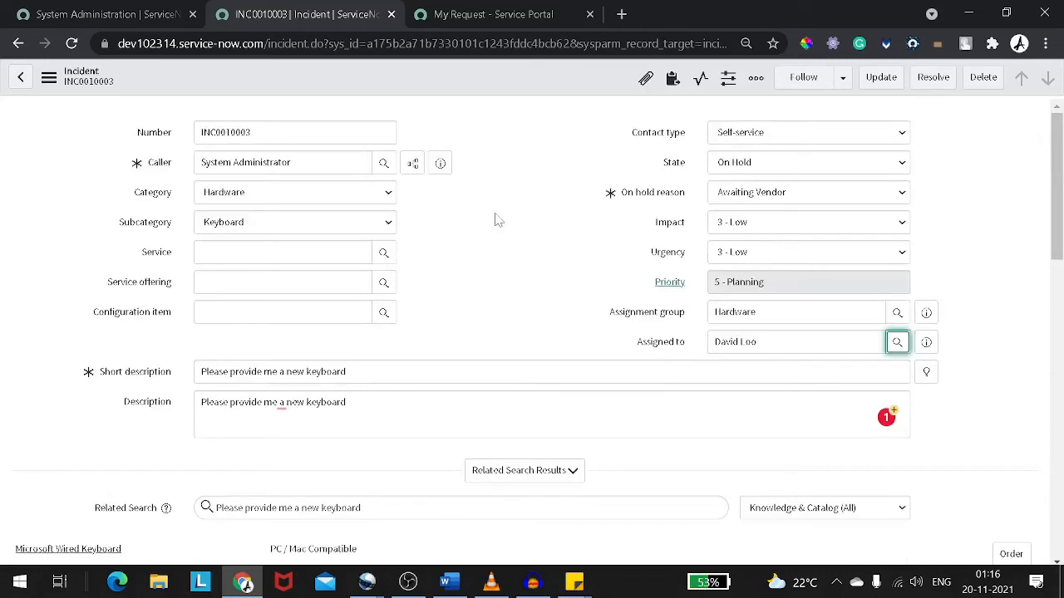
right_click(464, 93)
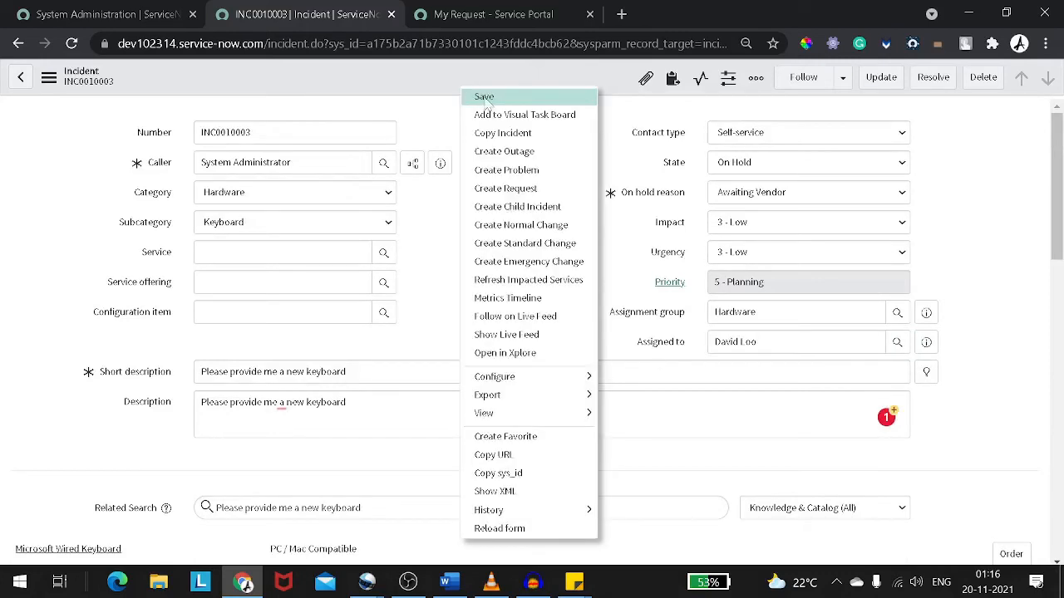
click(484, 97)
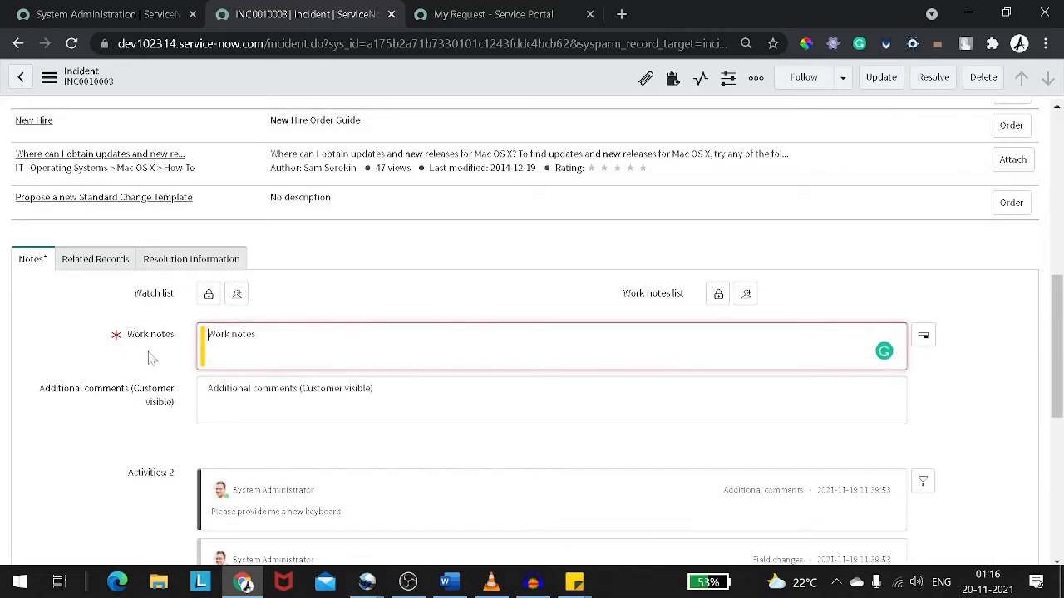
Enter the work note "Please provide the key board"
drag(125, 336, 170, 345)
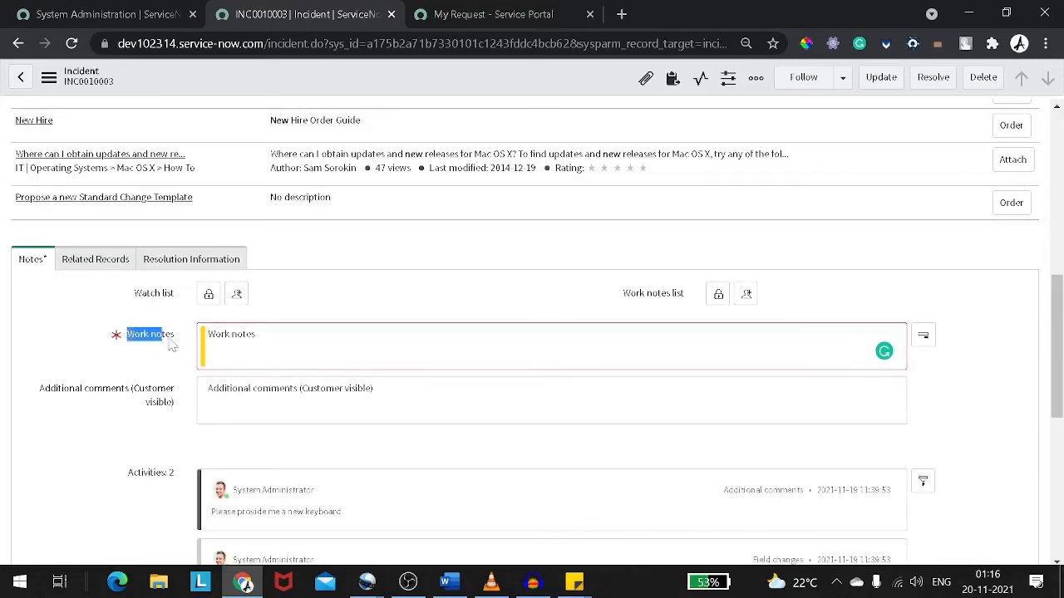
drag(64, 388, 143, 399)
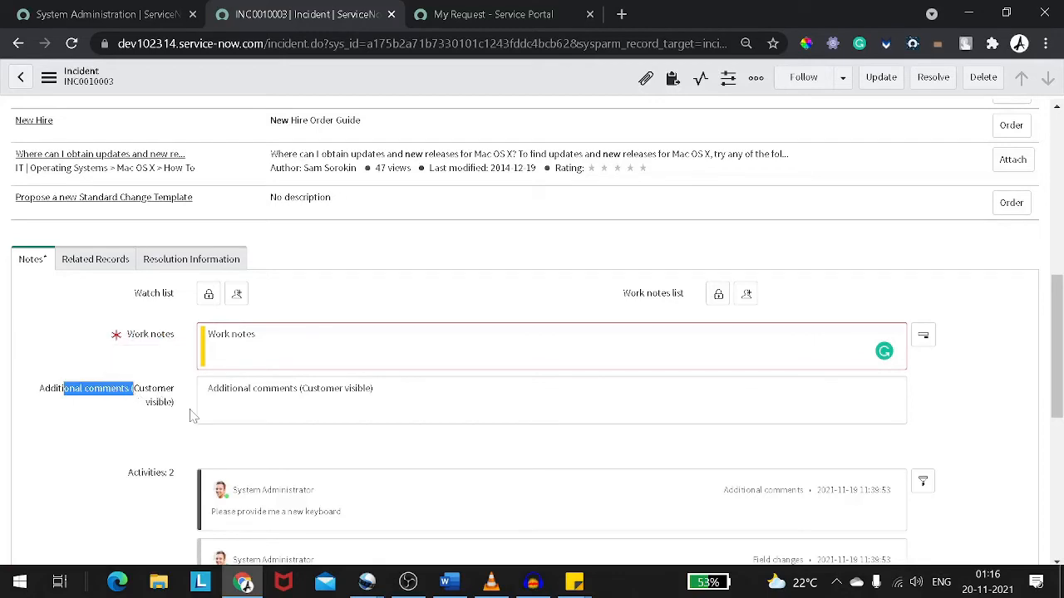
click(231, 336)
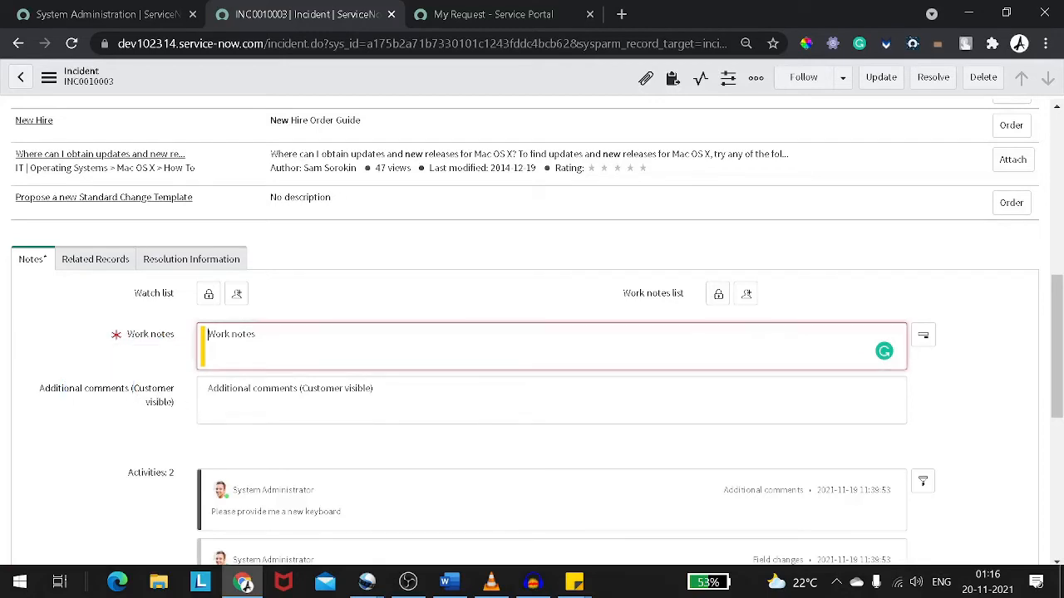
text(Ple)
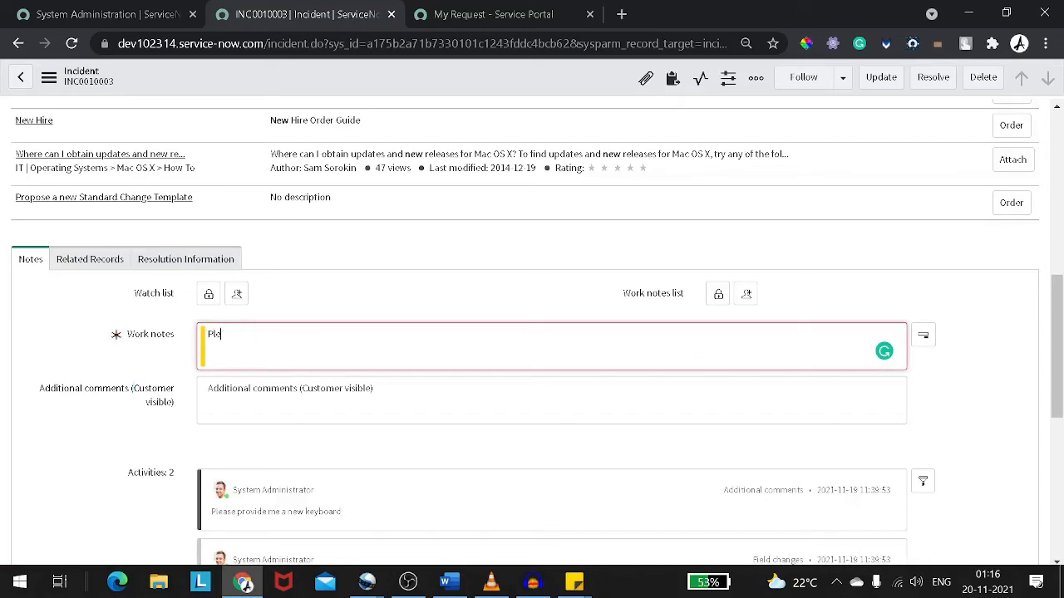
text(ase provide the key board)
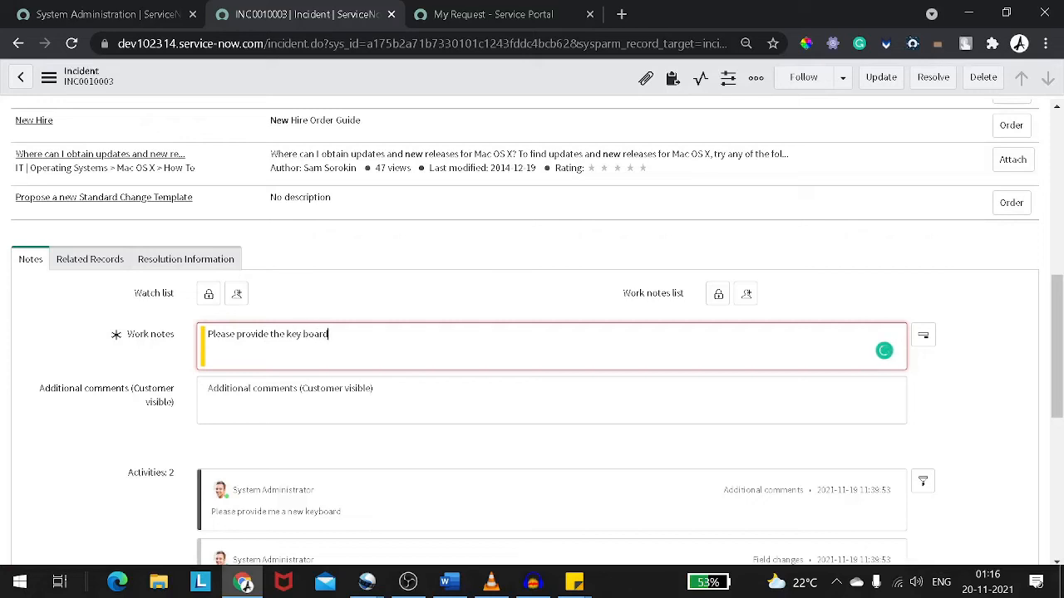
Enter the customer-visible additional comment "Hey bro we are working on your request"
click(922, 335)
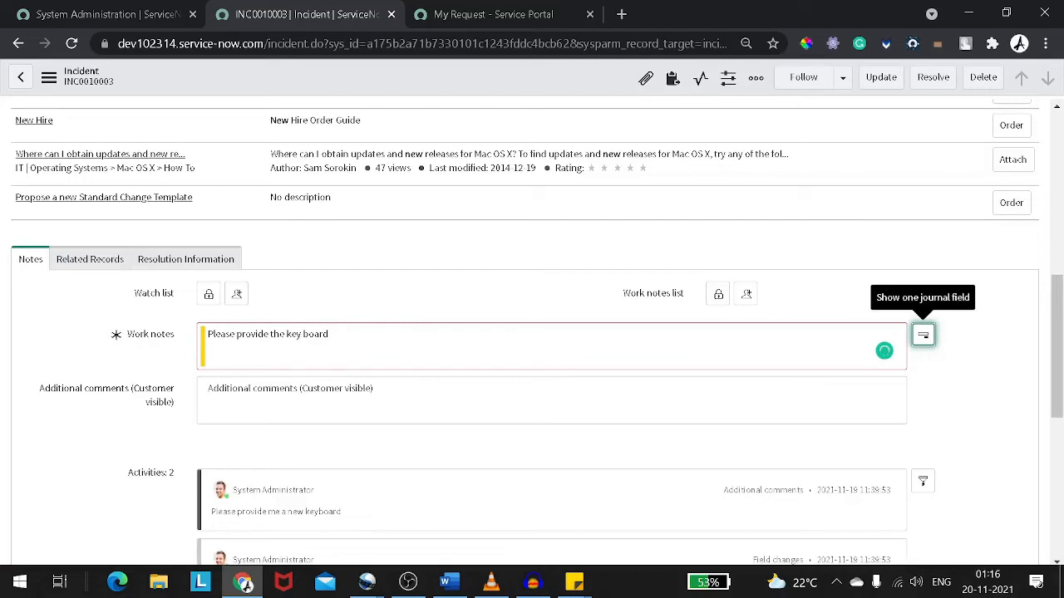
key(Tab)
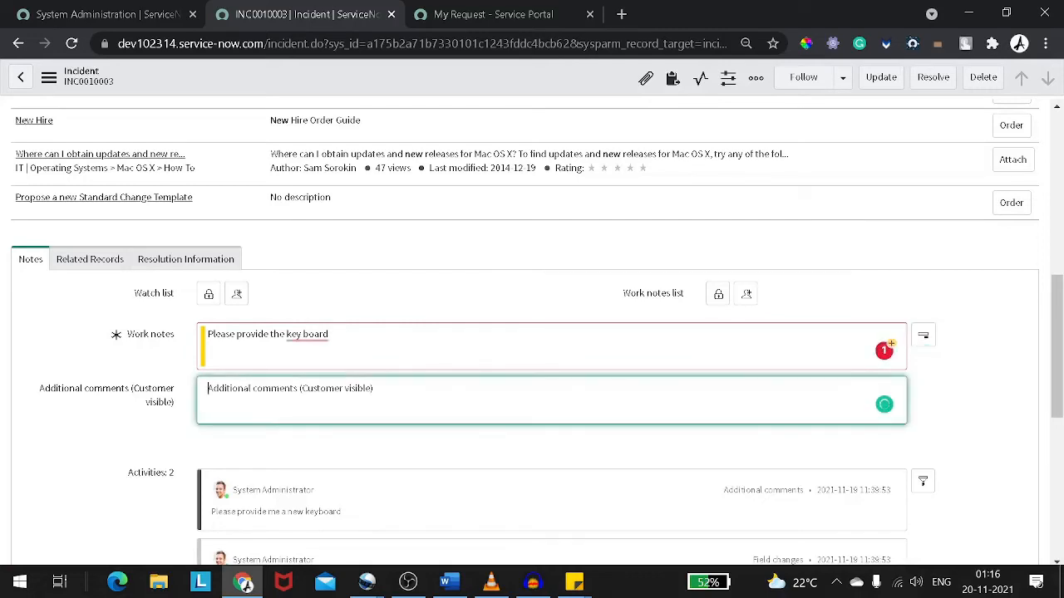
text(Hey brp)
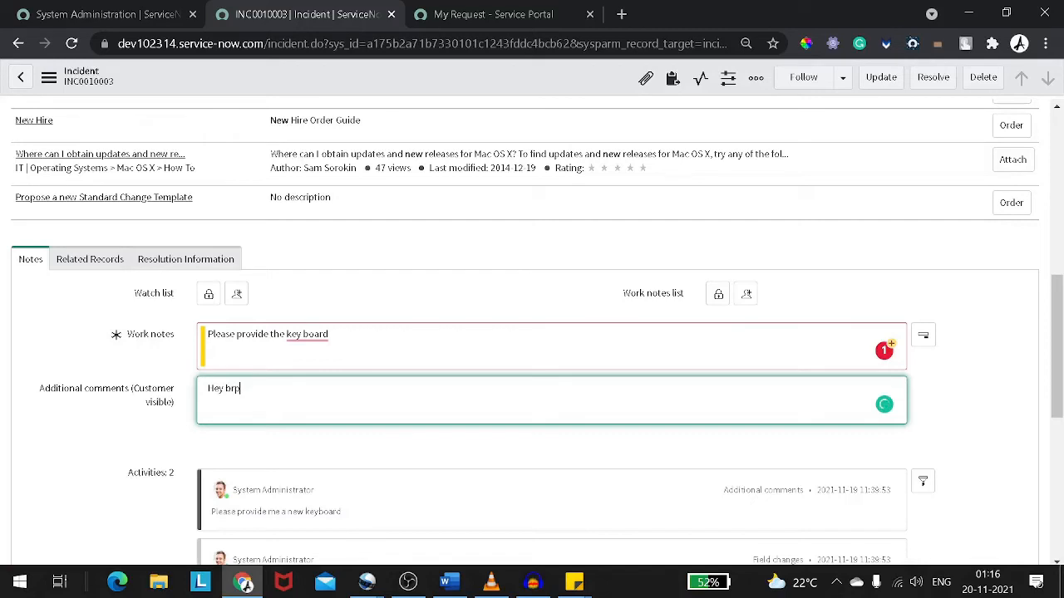
key(BackSpace)
text(o we are working on your)
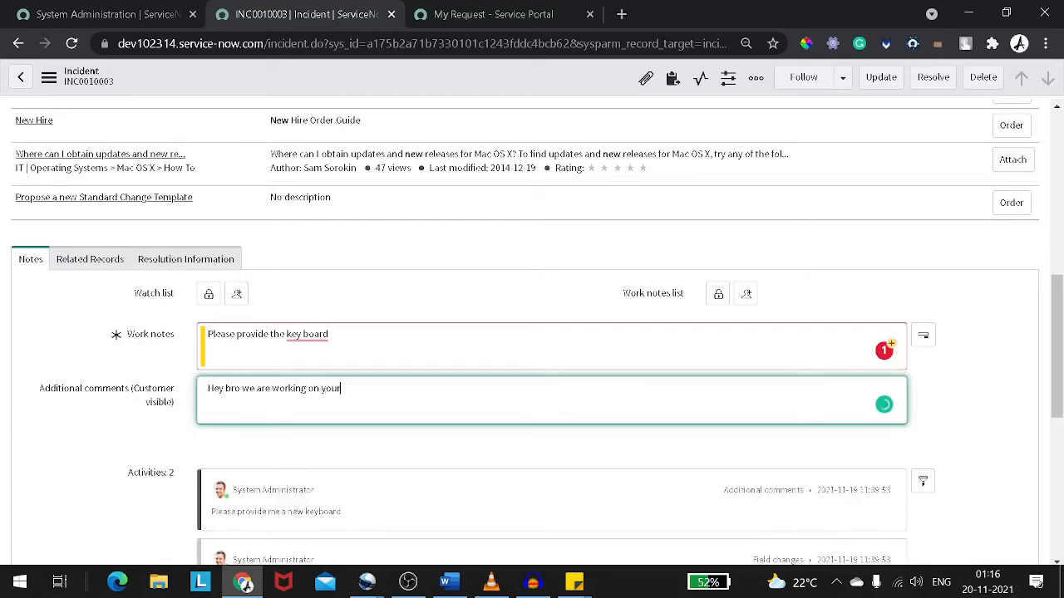
text( request)
Save the incident with the new work note and comment
scroll(289, 314, down, 4)
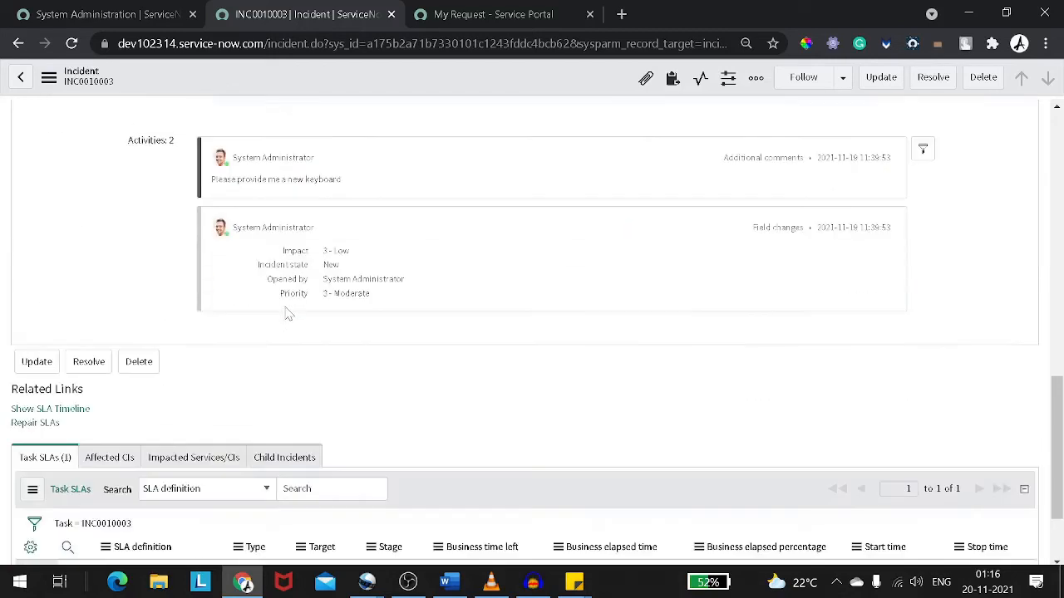
scroll(288, 314, up, 2)
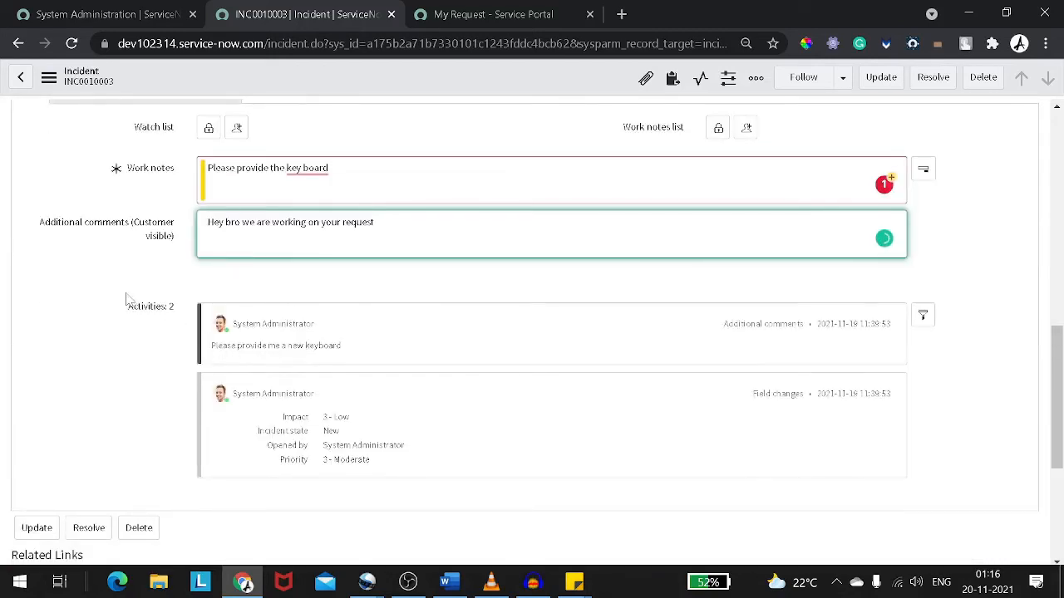
drag(126, 301, 241, 315)
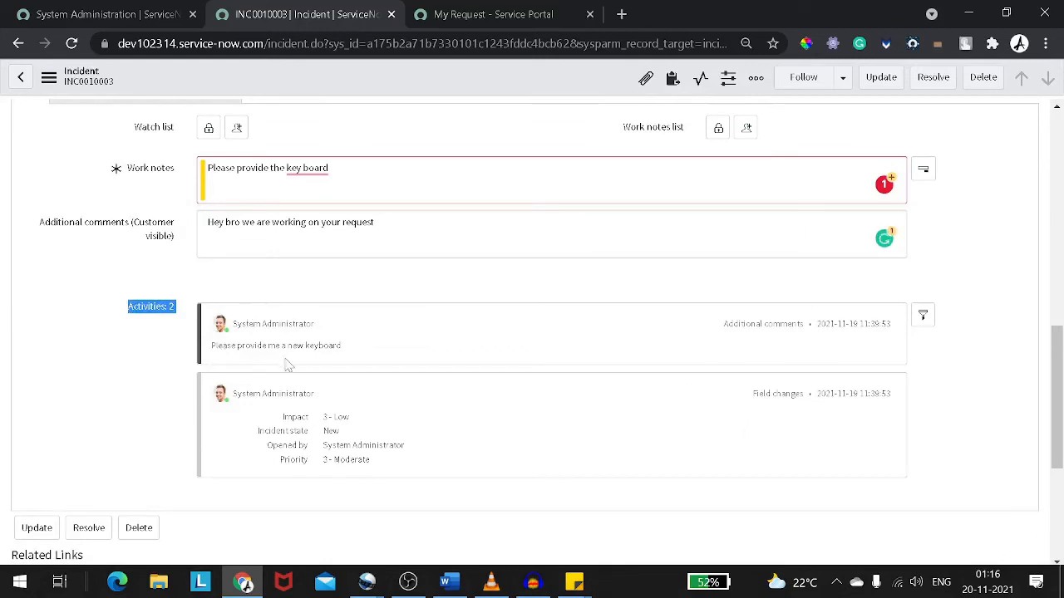
scroll(340, 318, down, 3)
scroll(340, 318, up, 5)
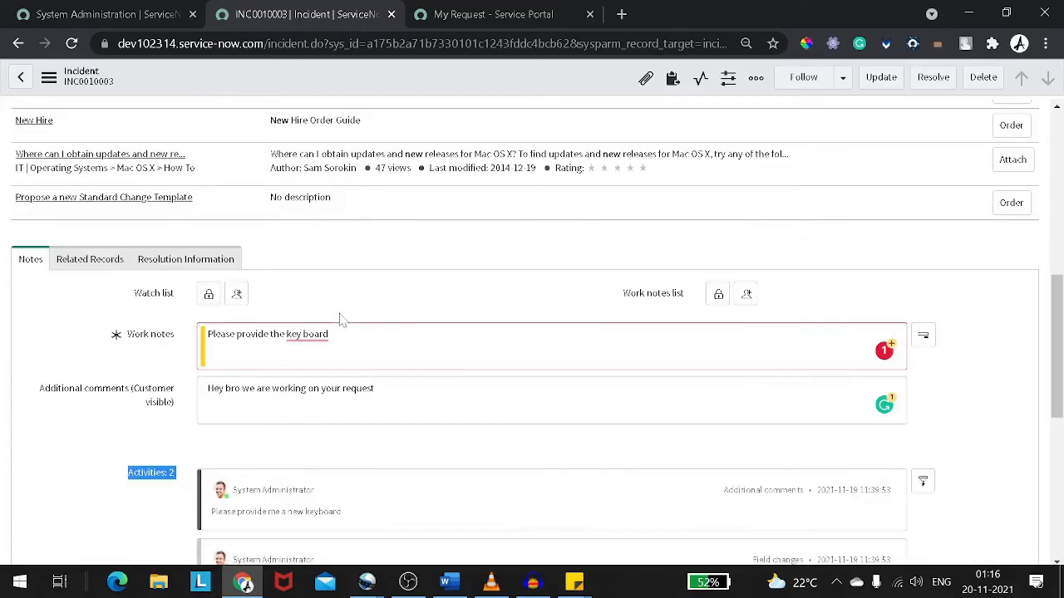
right_click(388, 88)
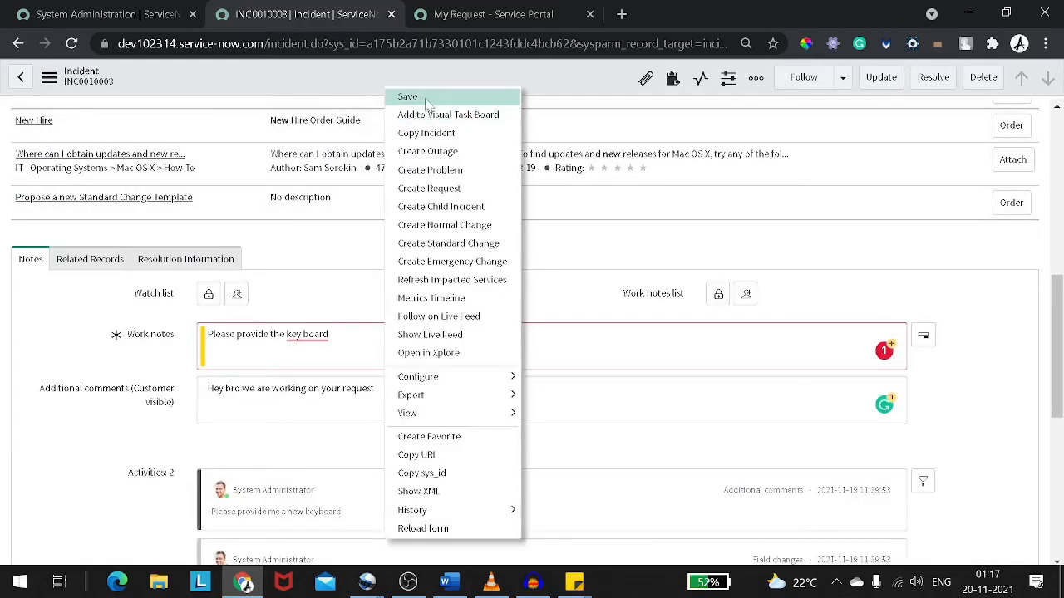
click(407, 97)
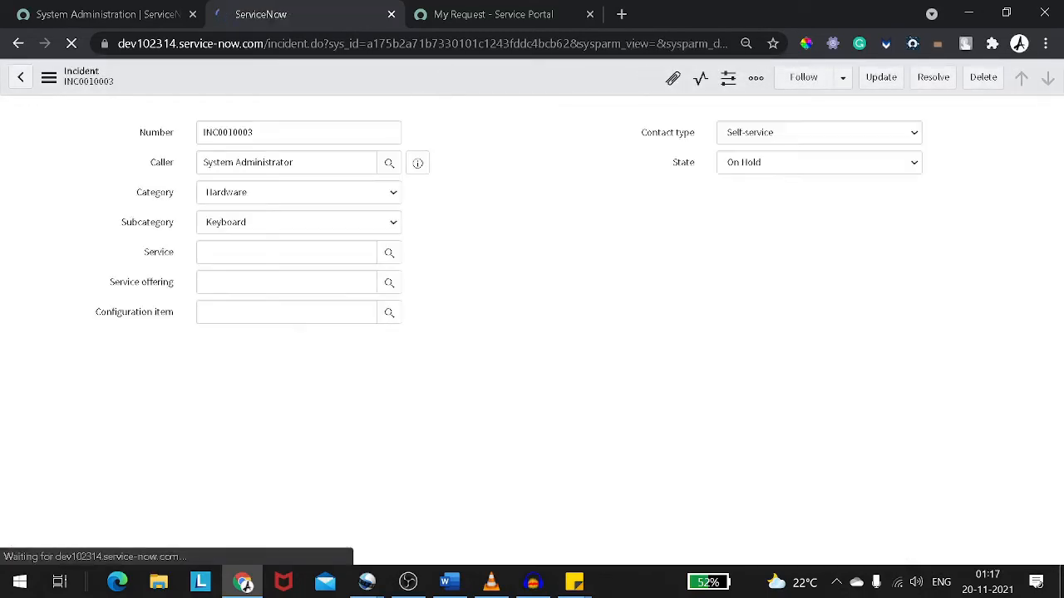
Review the request's activity feed, assignee and state in the Service Portal tab
click(465, 16)
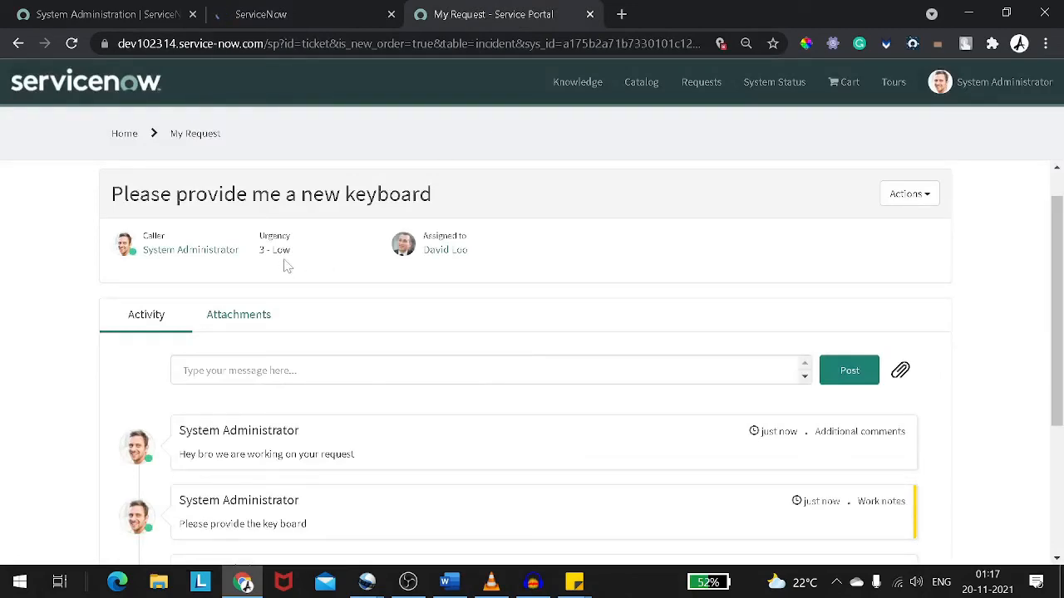
scroll(325, 262, down, 2)
scroll(325, 262, up, 3)
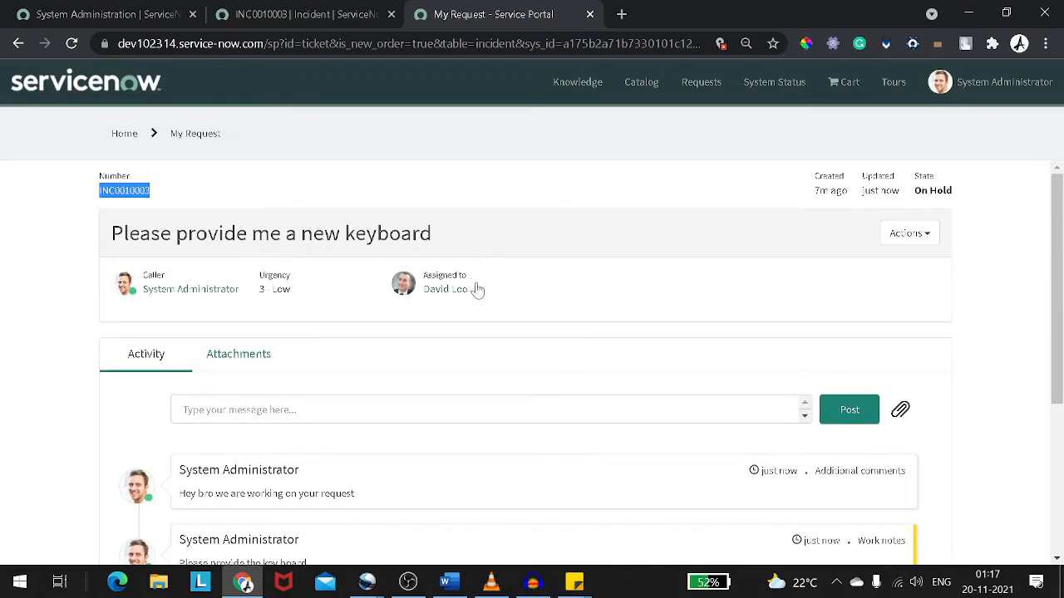
scroll(477, 289, down, 2)
scroll(480, 288, down, 1)
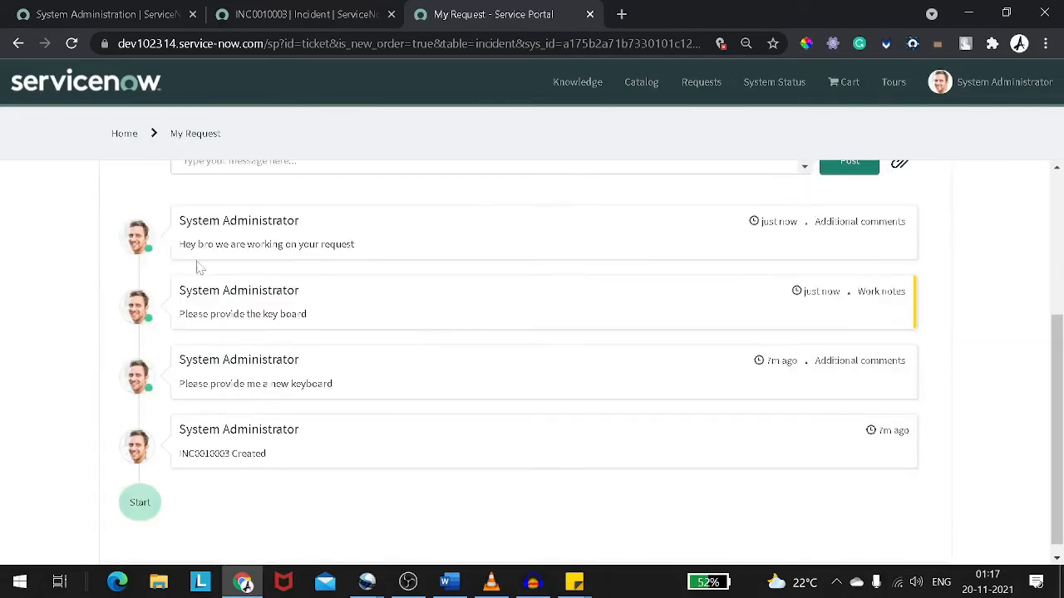
drag(177, 251, 190, 258)
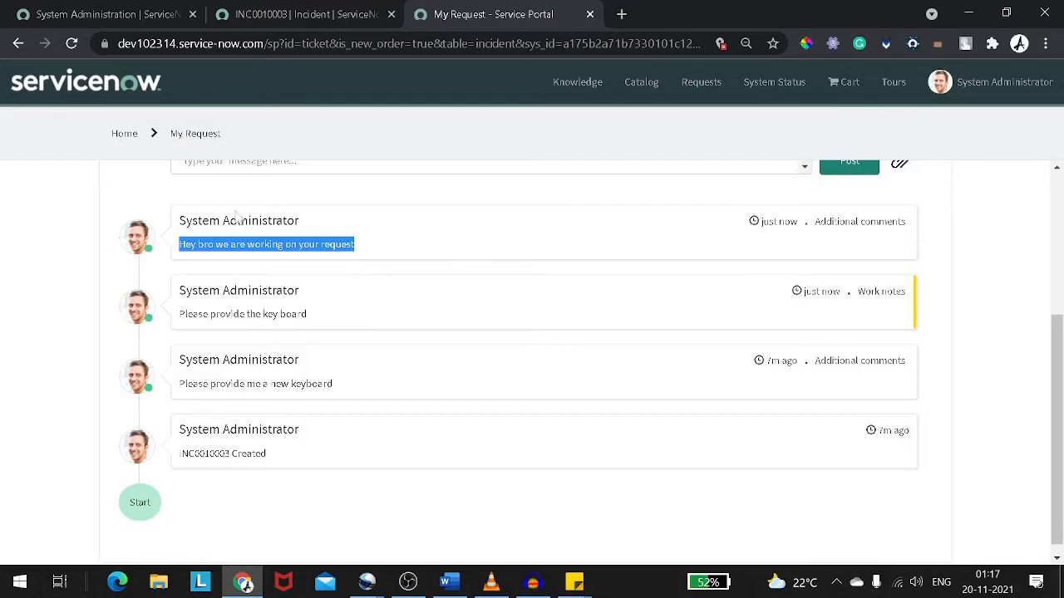
drag(349, 231, 209, 221)
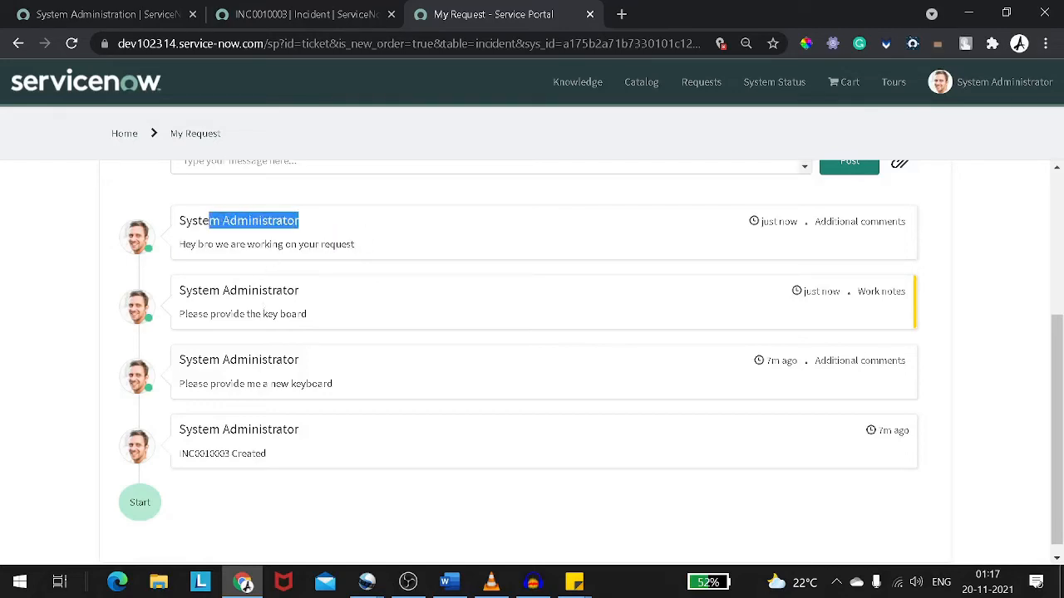
scroll(324, 350, up, 1)
click(324, 350)
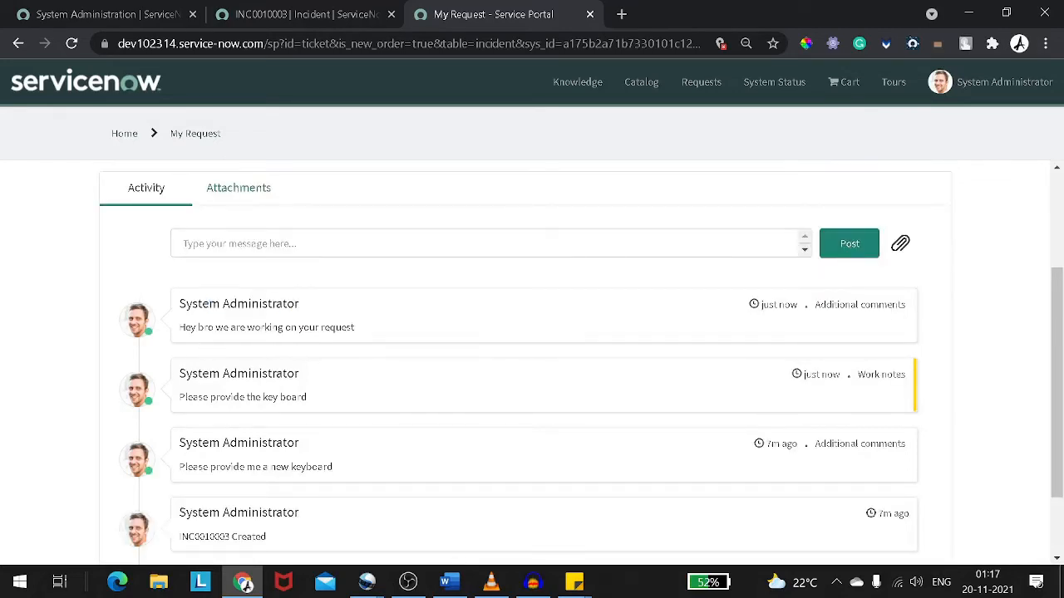
drag(198, 327, 304, 333)
scroll(396, 376, up, 1)
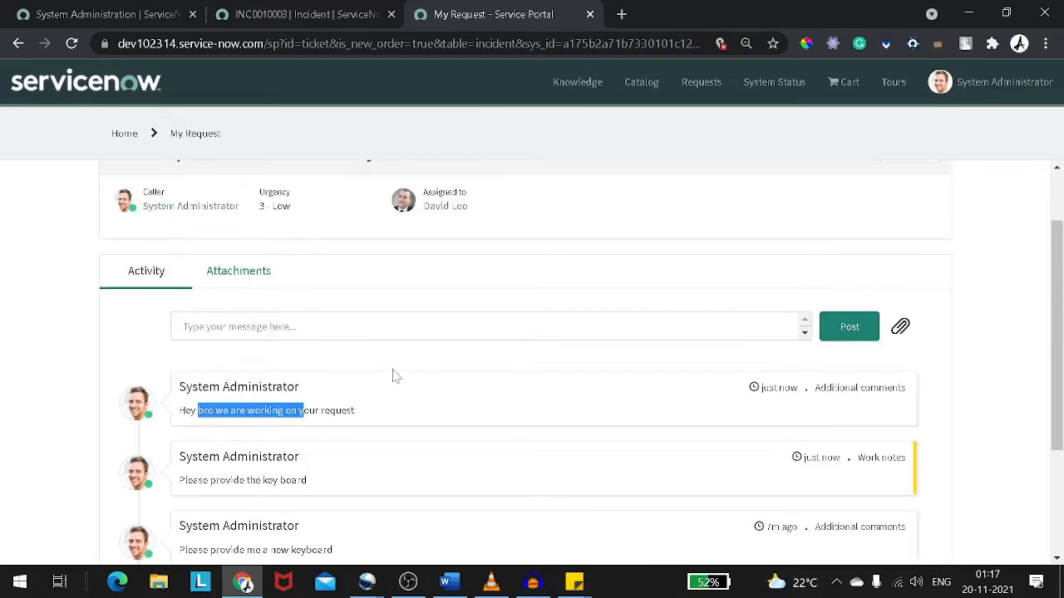
scroll(396, 375, up, 1)
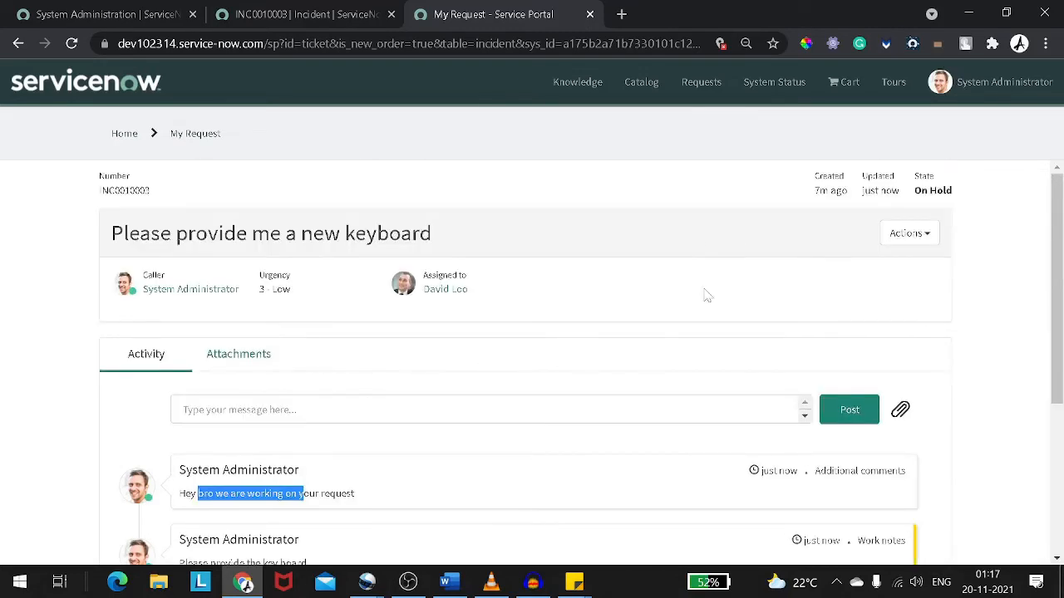
drag(912, 178, 952, 192)
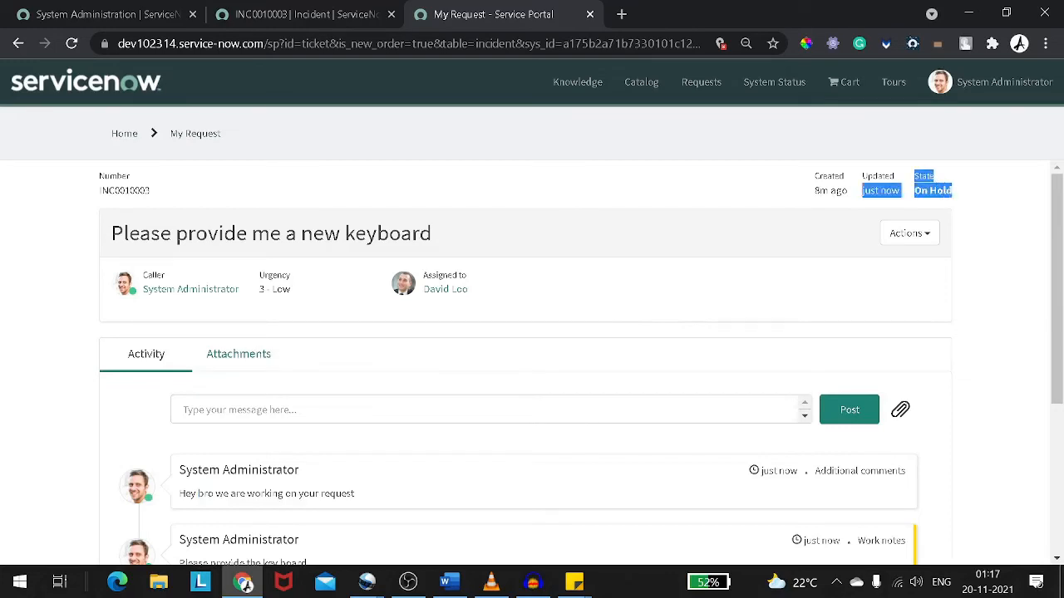
Review the incident's activity history and Task SLAs in the backend form
click(236, 19)
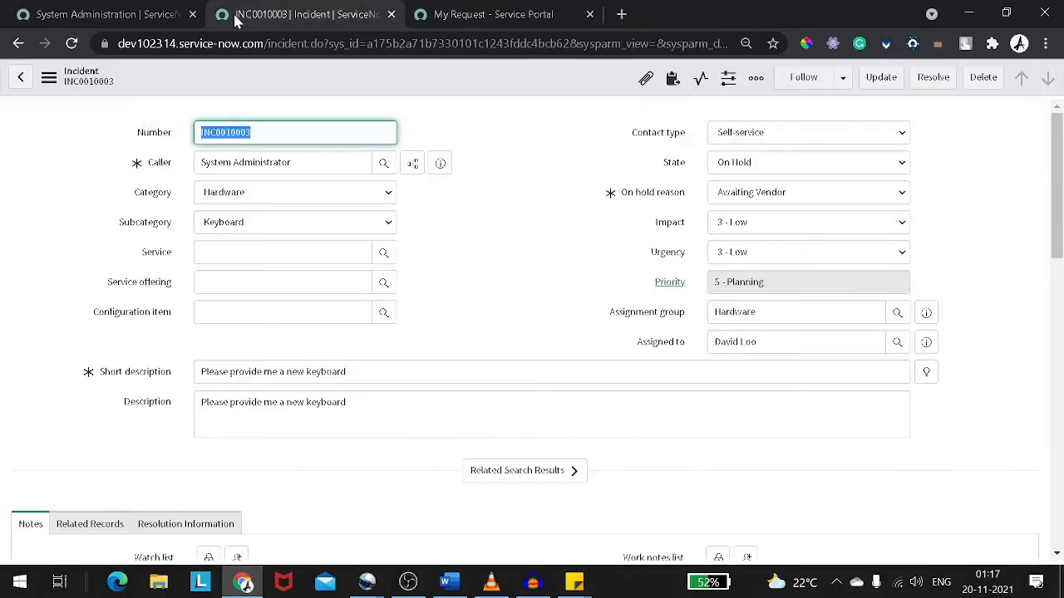
scroll(565, 221, down, 4)
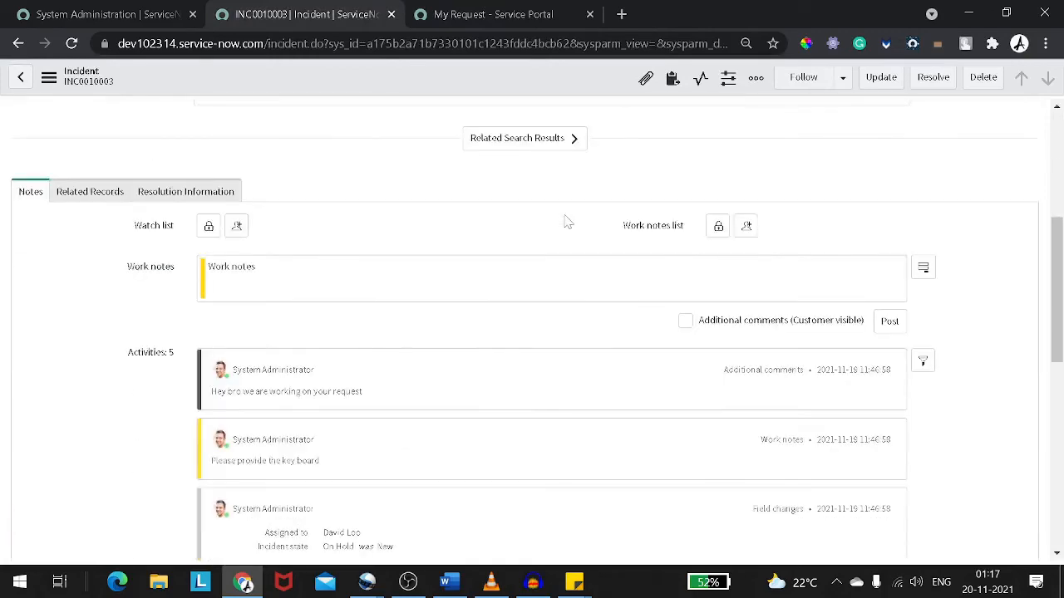
scroll(565, 221, down, 10)
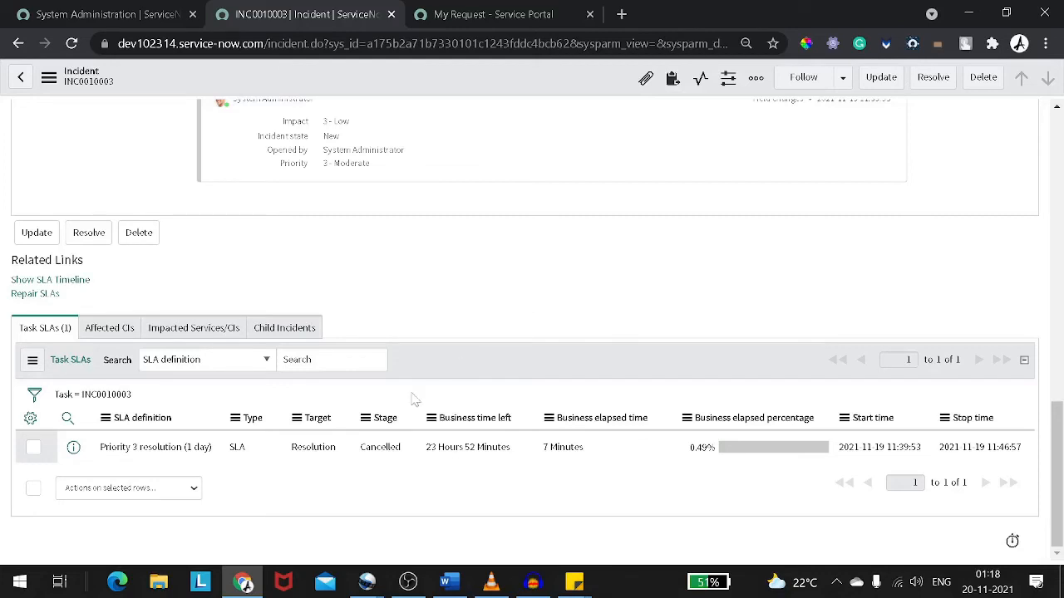
double_click(340, 443)
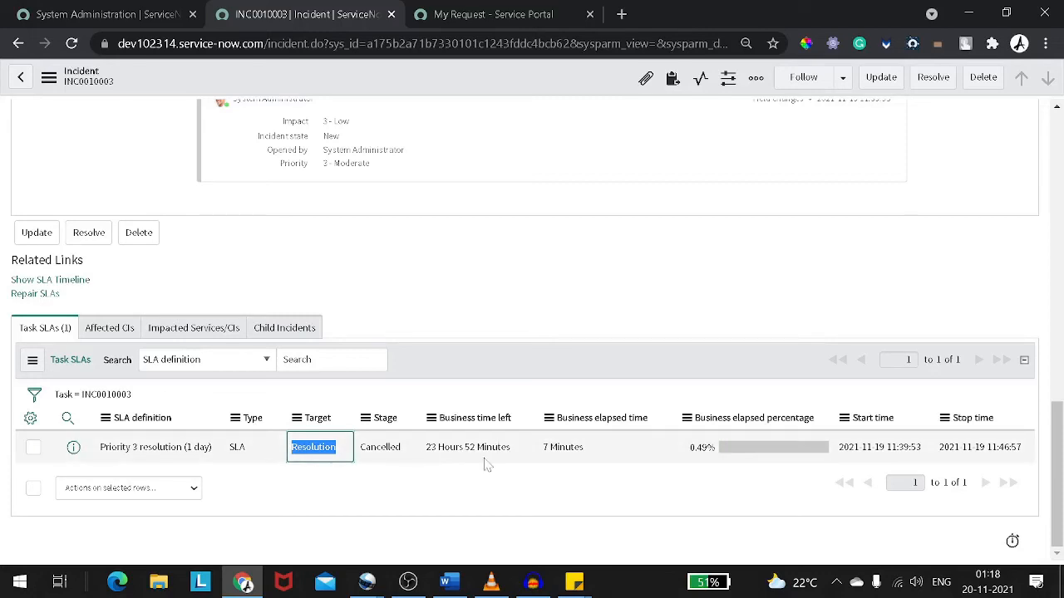
scroll(487, 465, up, 15)
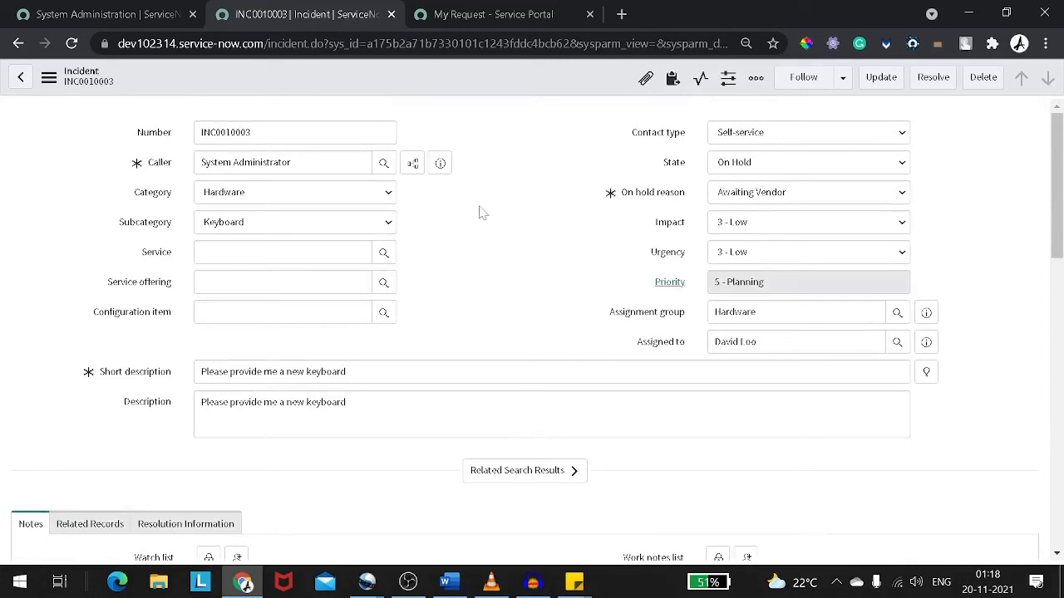
scroll(618, 352, down, 15)
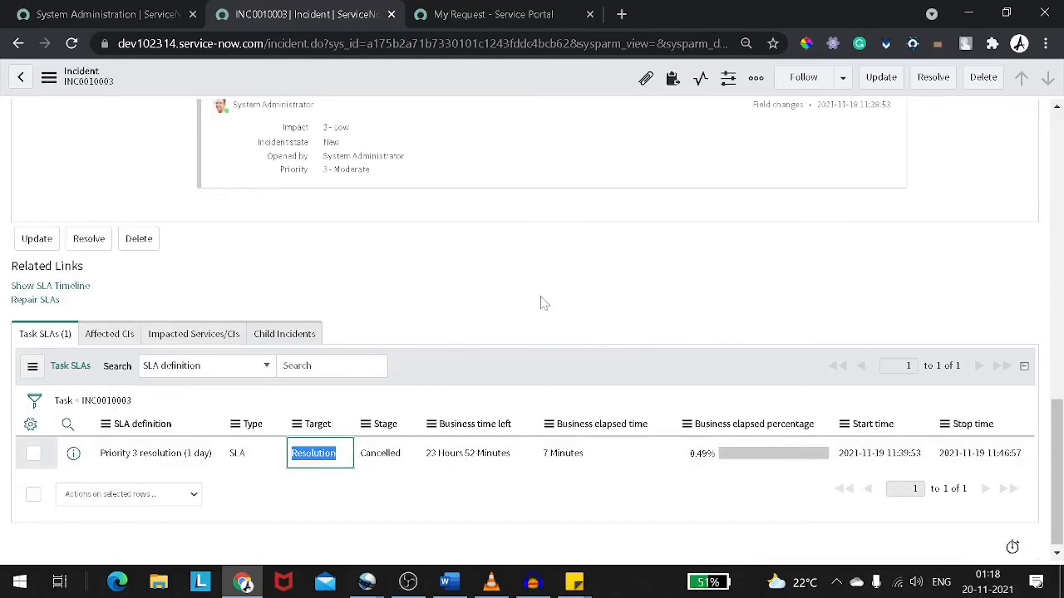
Set the incident's state to In Progress and save the record
scroll(541, 302, up, 15)
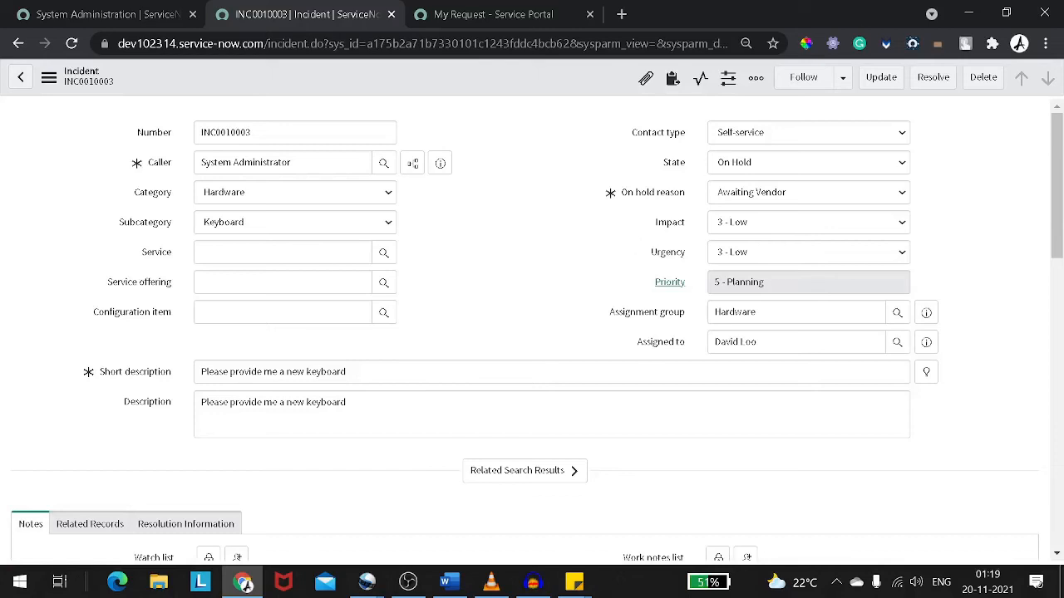
click(773, 162)
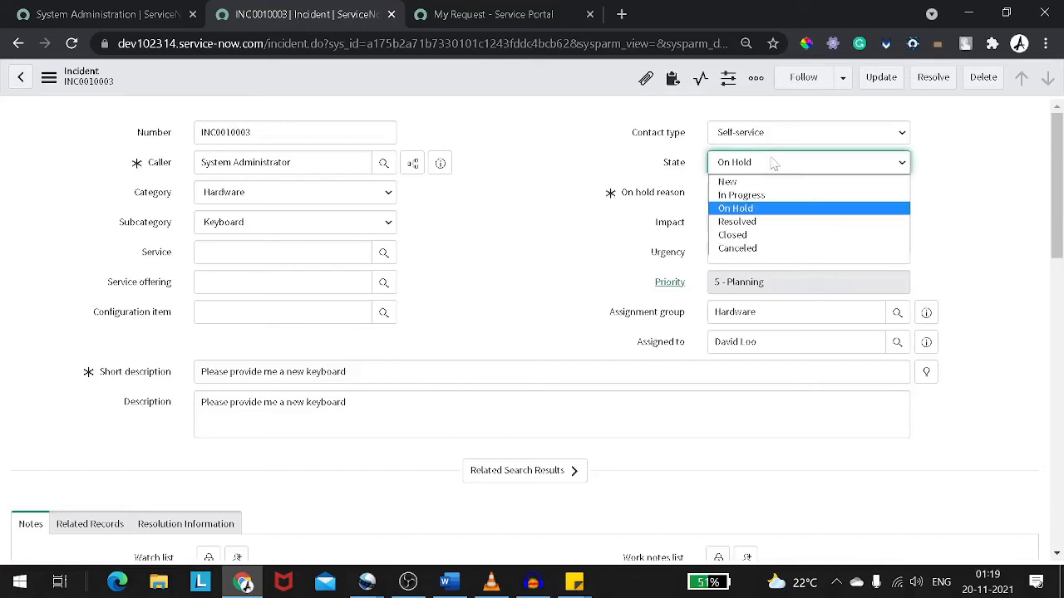
click(774, 194)
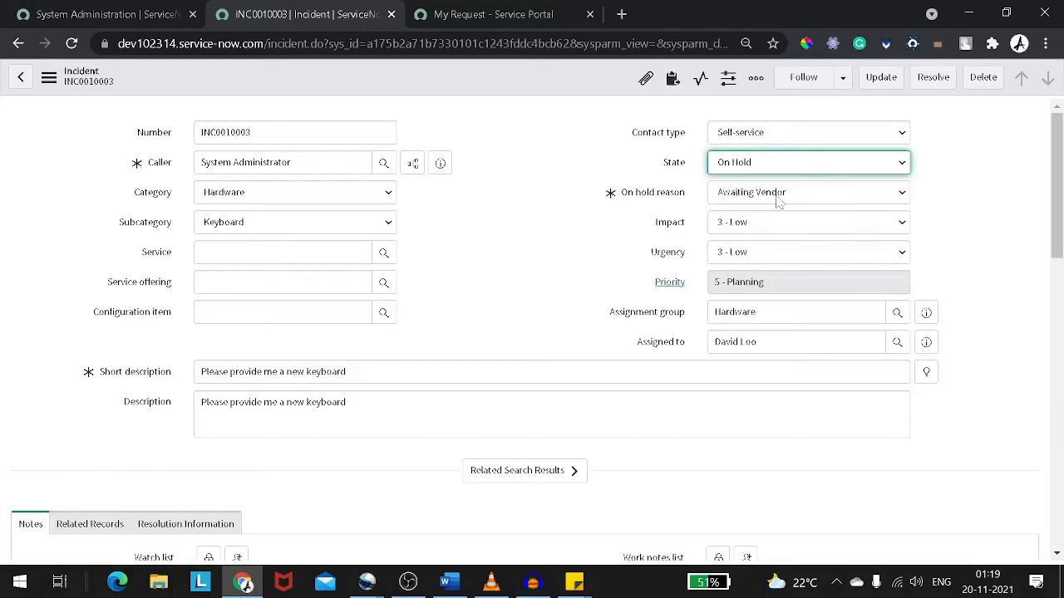
right_click(560, 71)
click(578, 90)
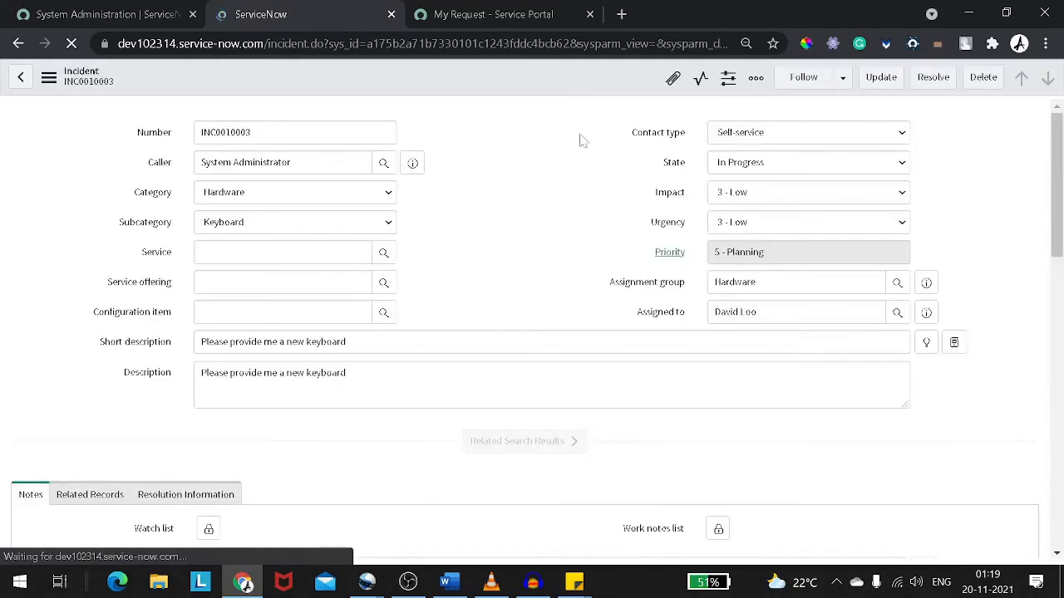
Reload the incident form
scroll(588, 177, down, 15)
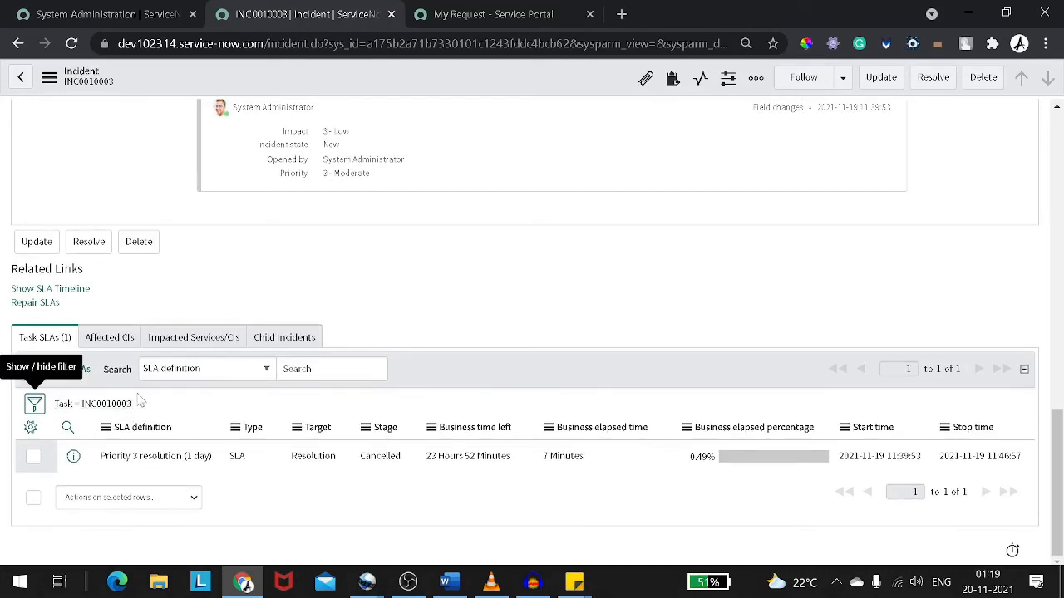
right_click(363, 71)
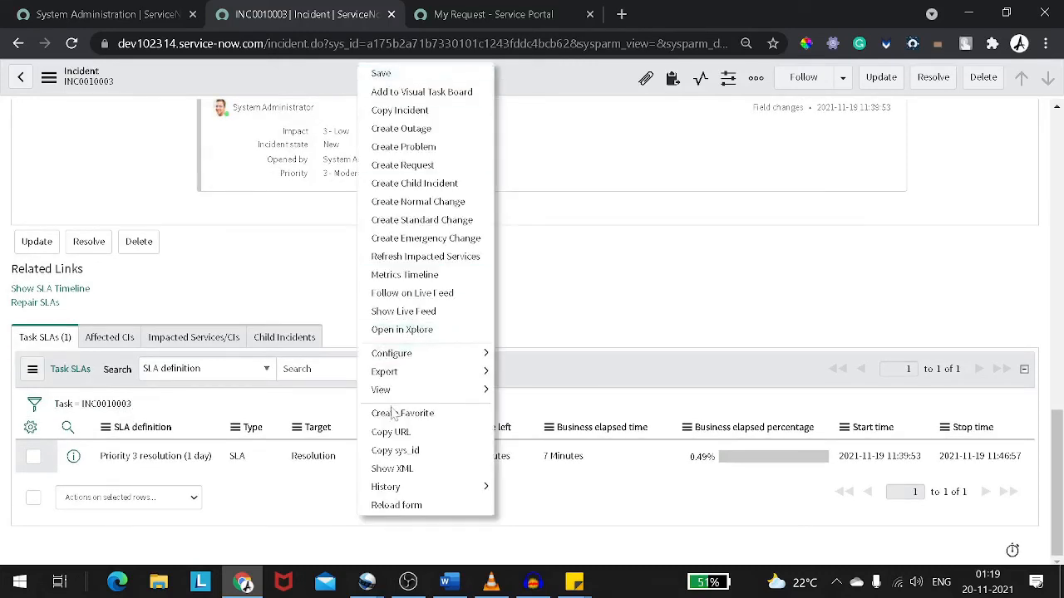
click(410, 506)
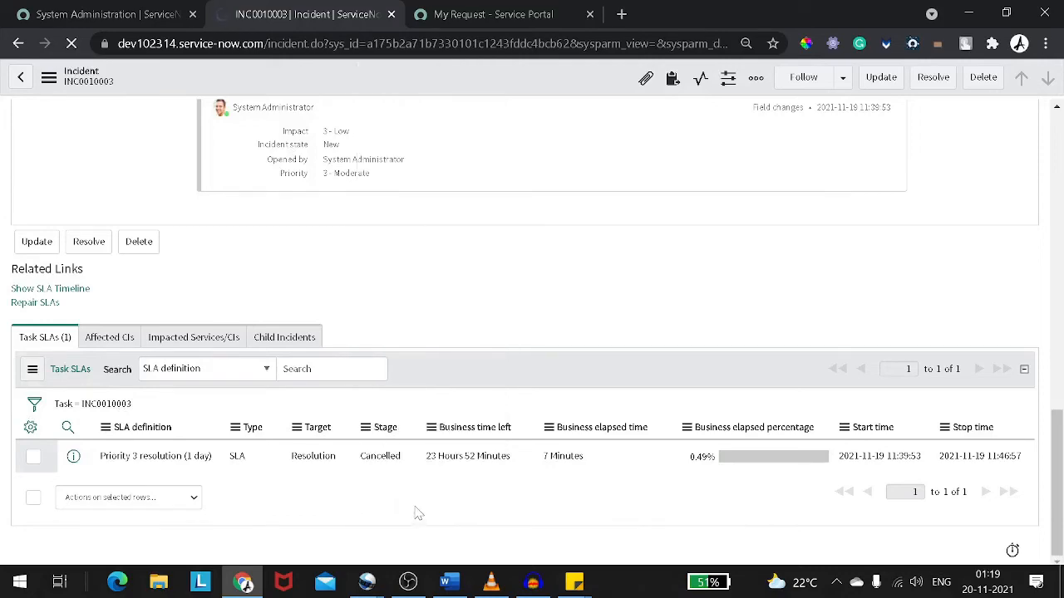
scroll(435, 285, down, 11)
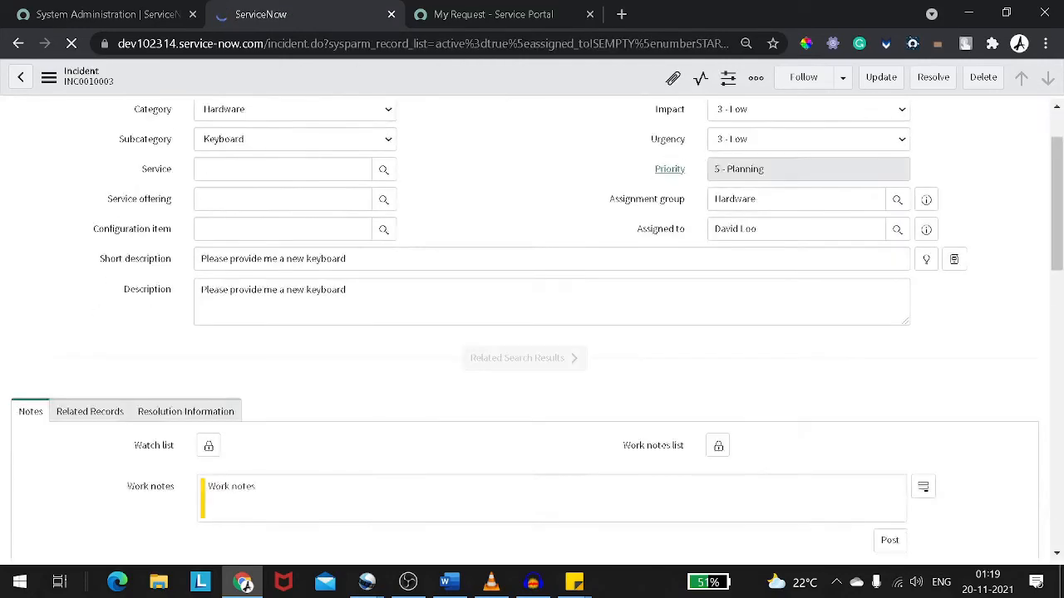
scroll(436, 285, up, 9)
scroll(437, 286, down, 9)
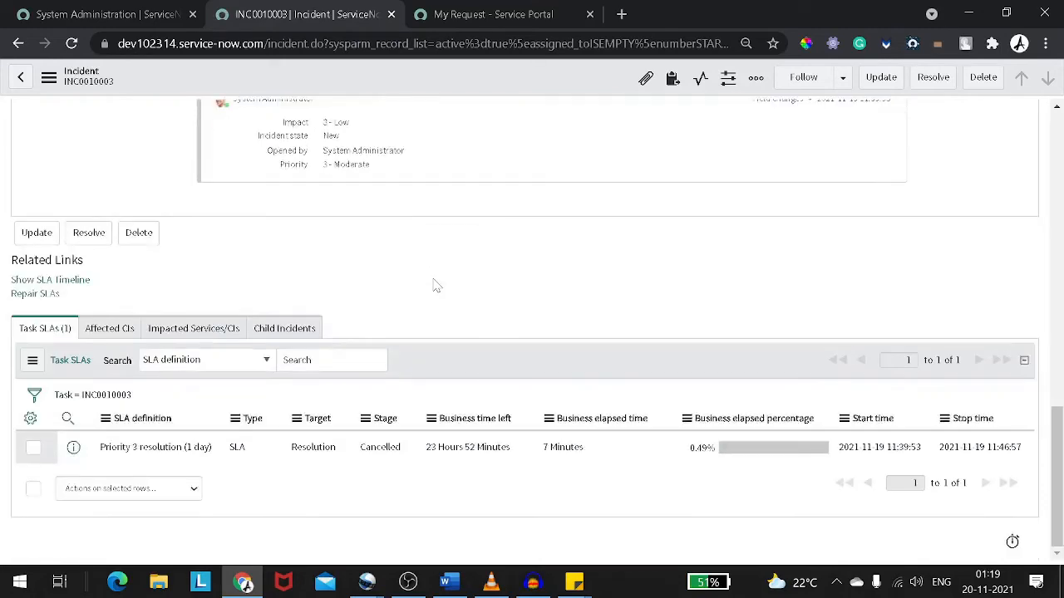
Browse the Affected CIs and Impacted Services/CIs related lists and the Related Records section of the incident
click(113, 330)
click(250, 358)
click(228, 359)
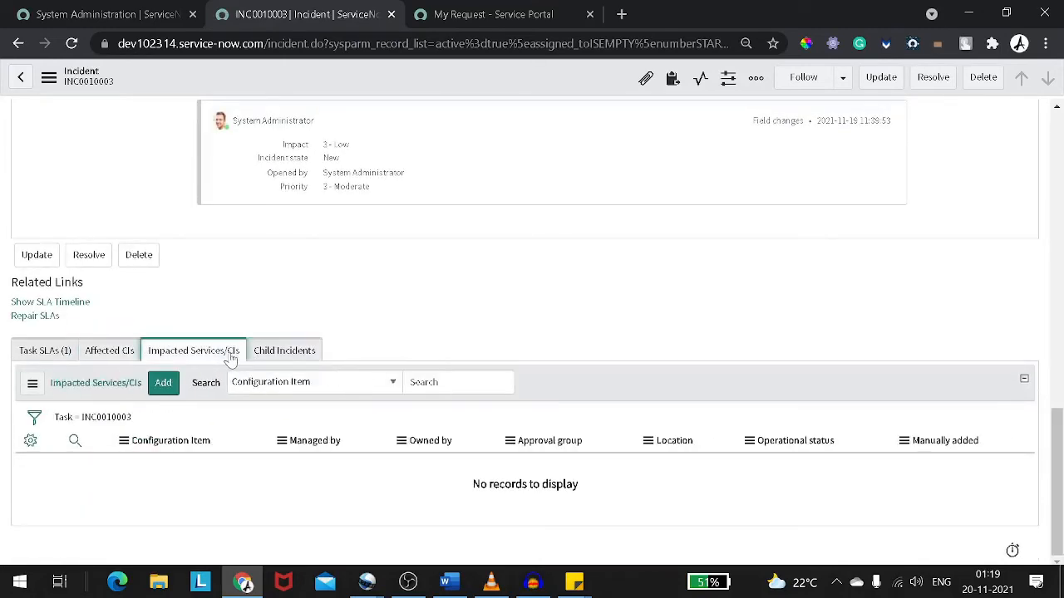
scroll(273, 322, up, 15)
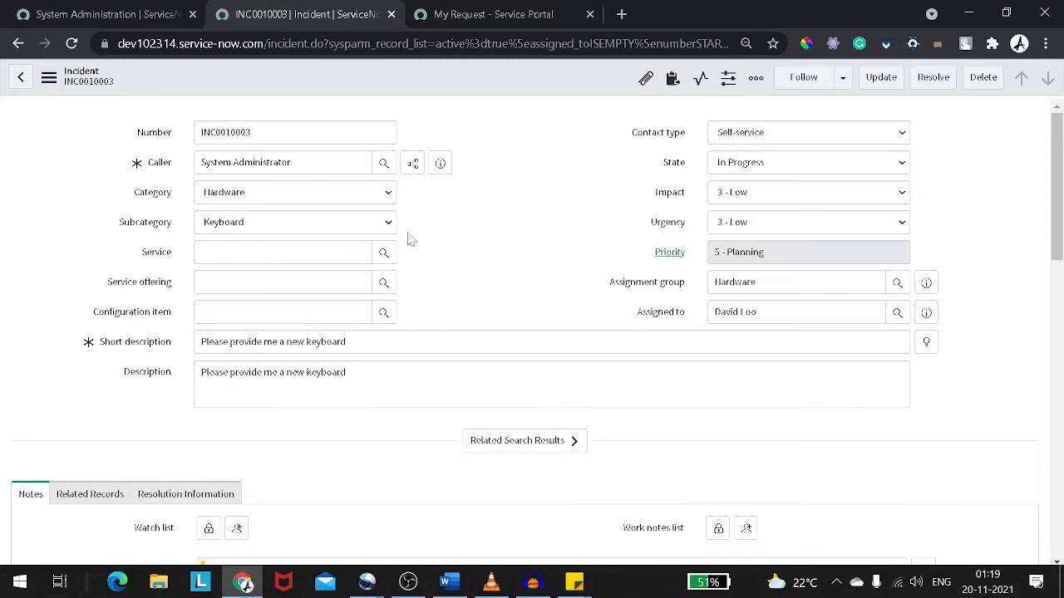
scroll(408, 240, down, 3)
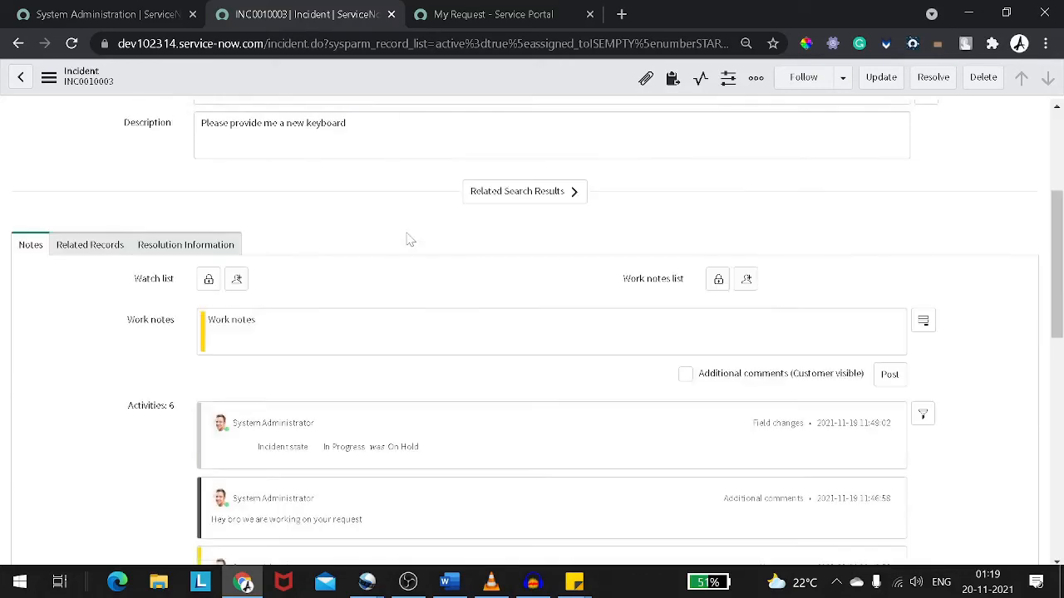
click(121, 249)
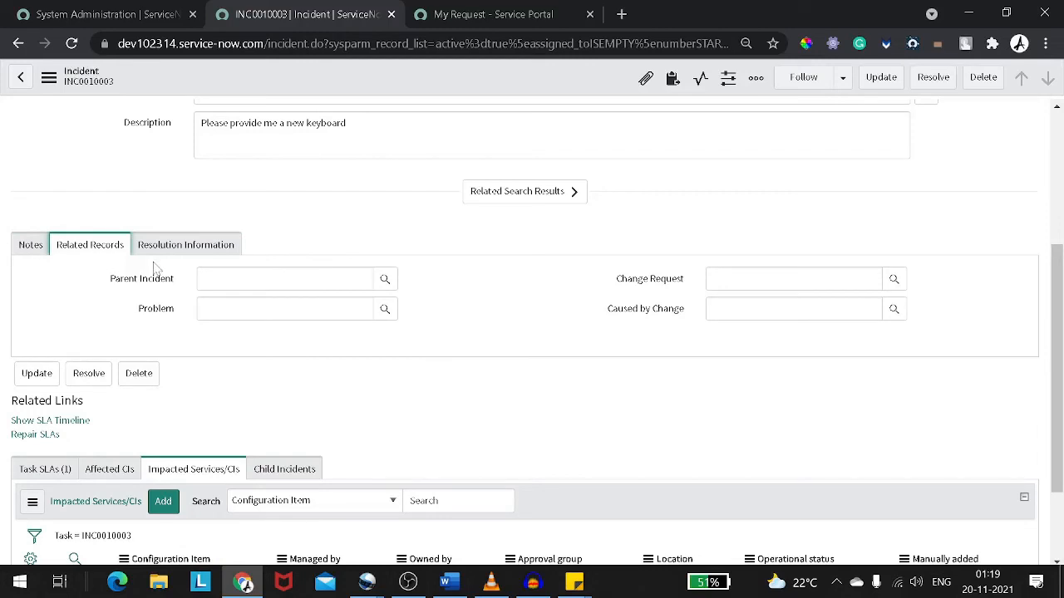
scroll(153, 266, up, 1)
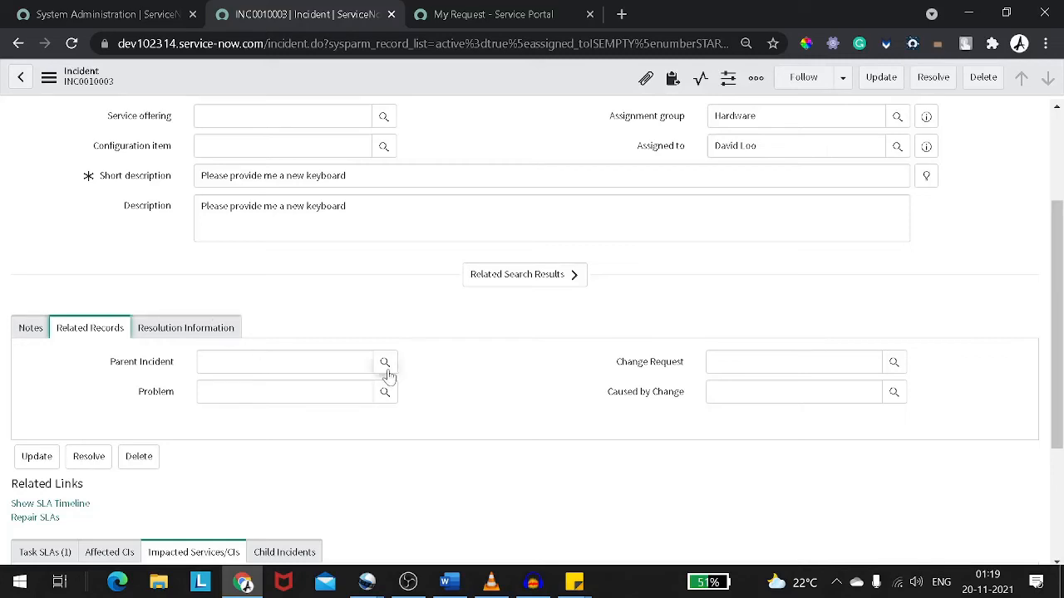
mouse_move(132, 374)
mouse_move(169, 394)
mouse_move(680, 401)
Set the incident's state to Resolved and open the resolution information section
scroll(523, 323, up, 2)
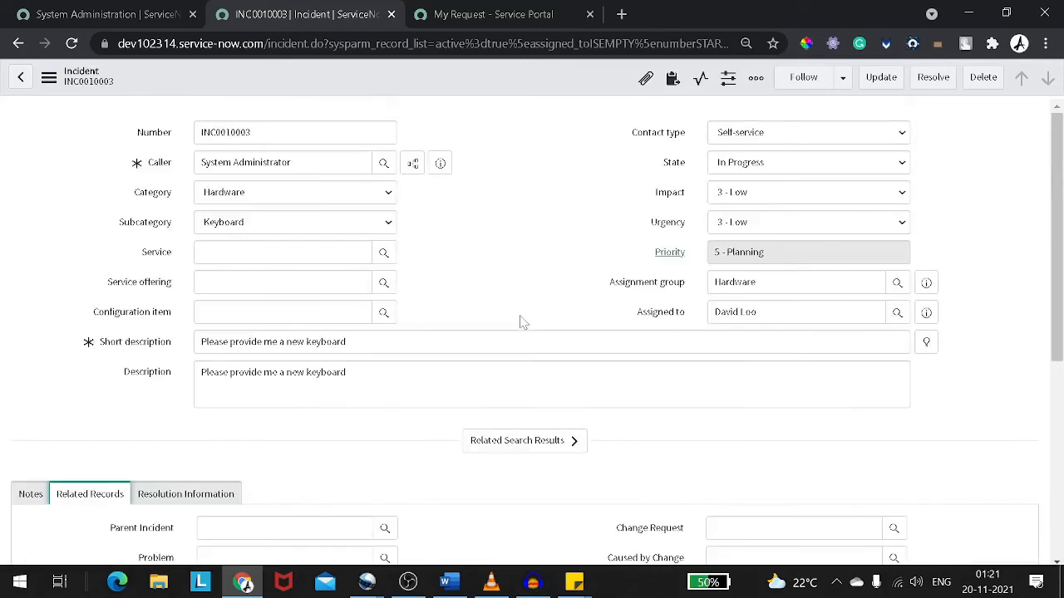
click(855, 172)
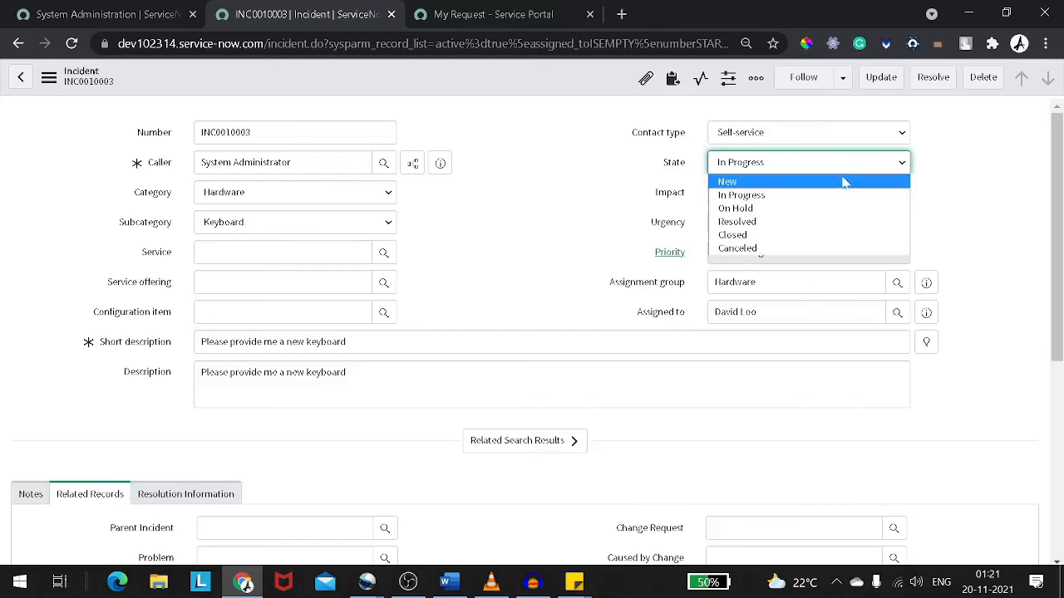
click(809, 223)
scroll(539, 222, down, 3)
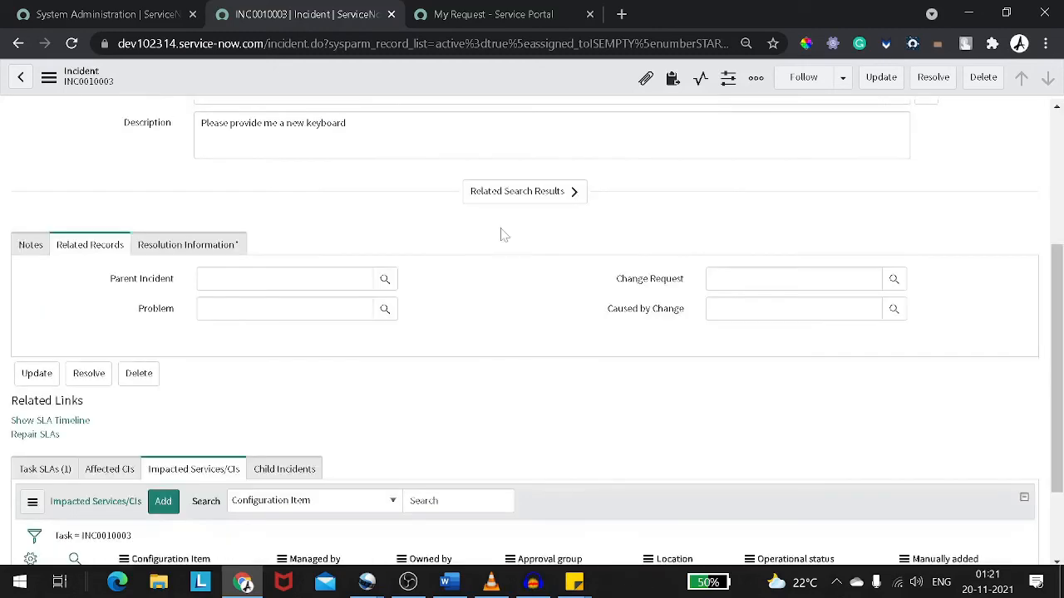
click(206, 256)
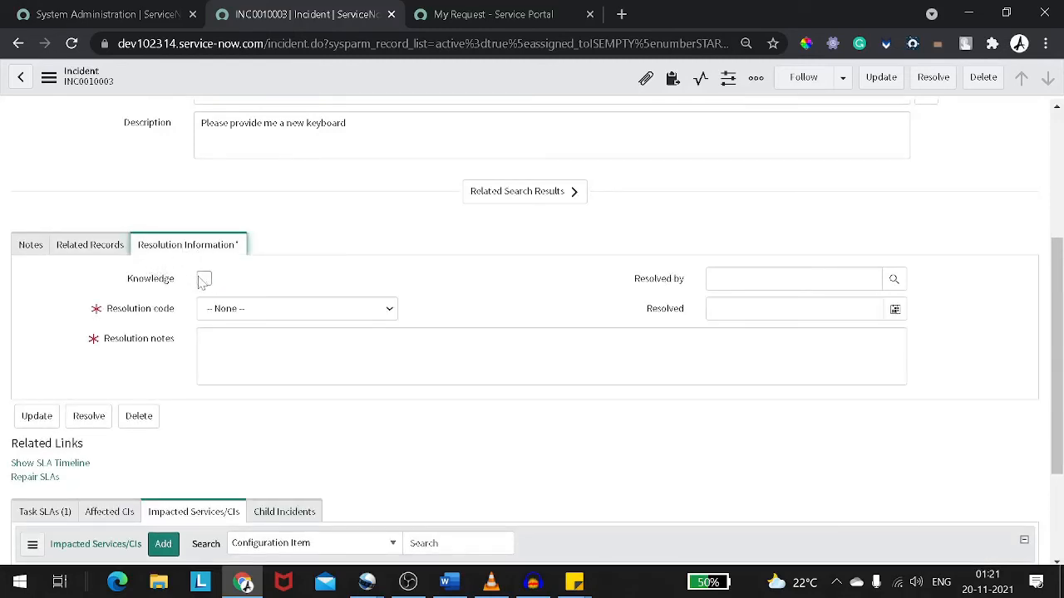
click(204, 281)
click(204, 281)
scroll(228, 283, down, 2)
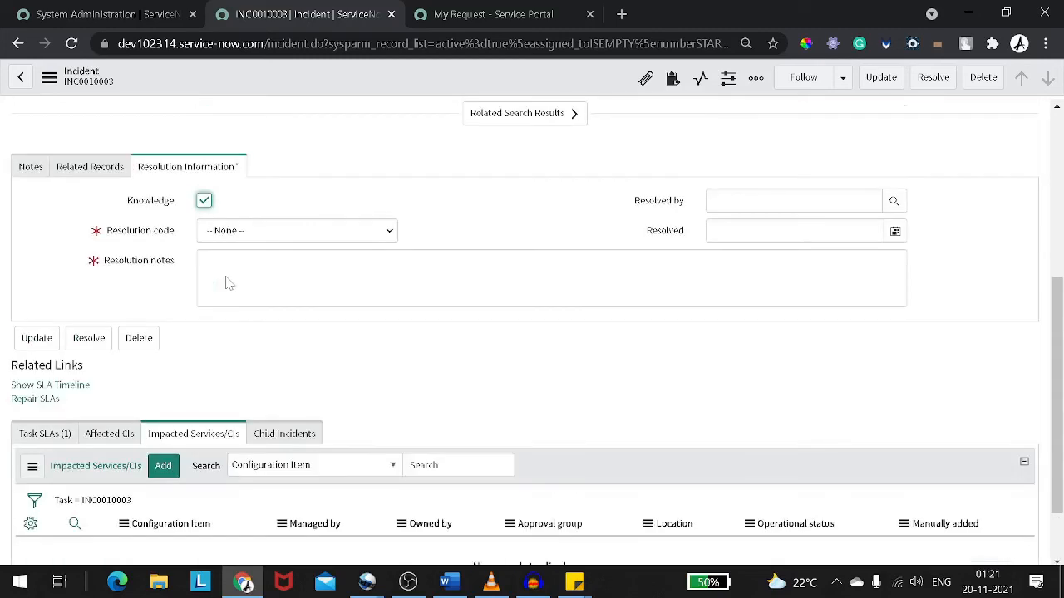
click(210, 201)
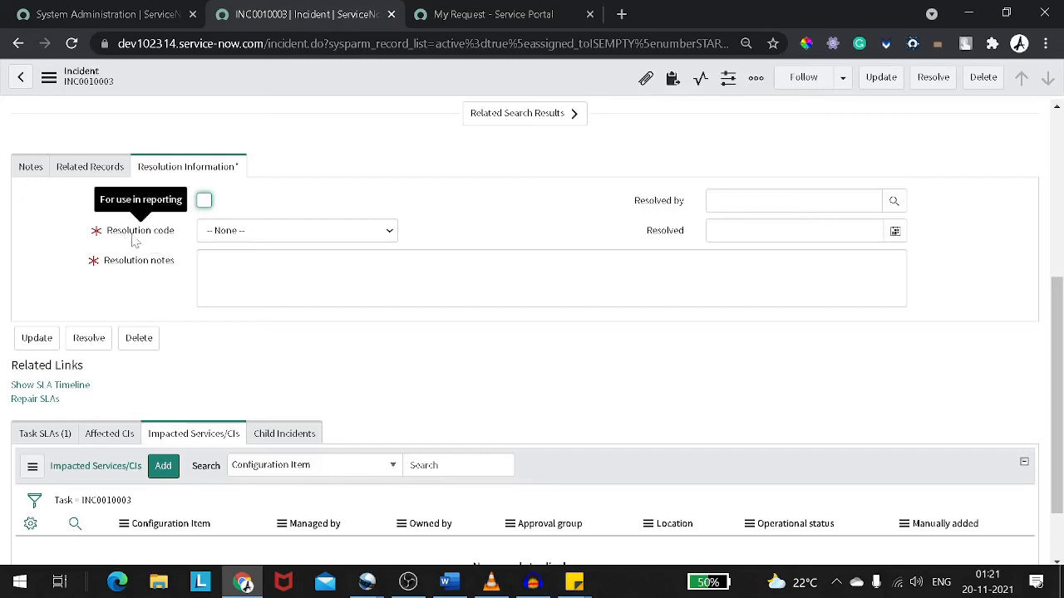
Set the resolution code to Solved (Permanently) and enter the resolution notes "I have provided a new key board"
click(226, 237)
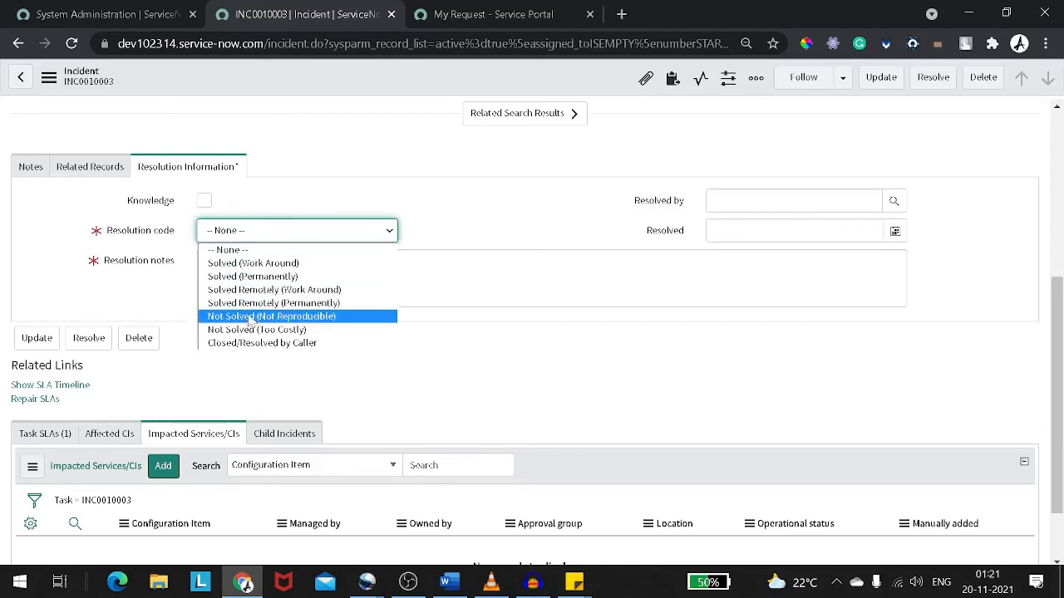
click(268, 278)
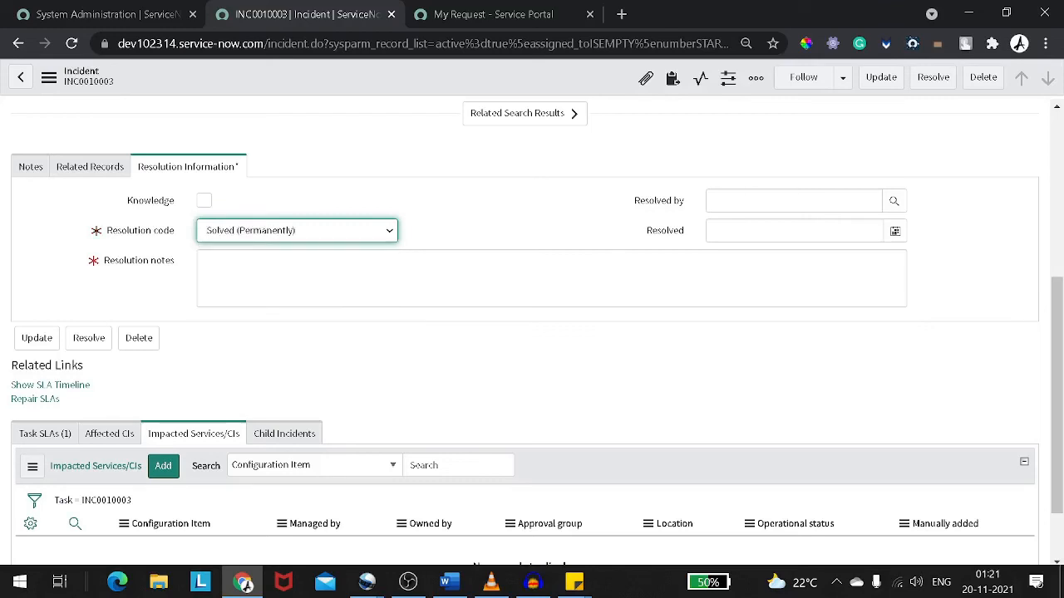
click(206, 261)
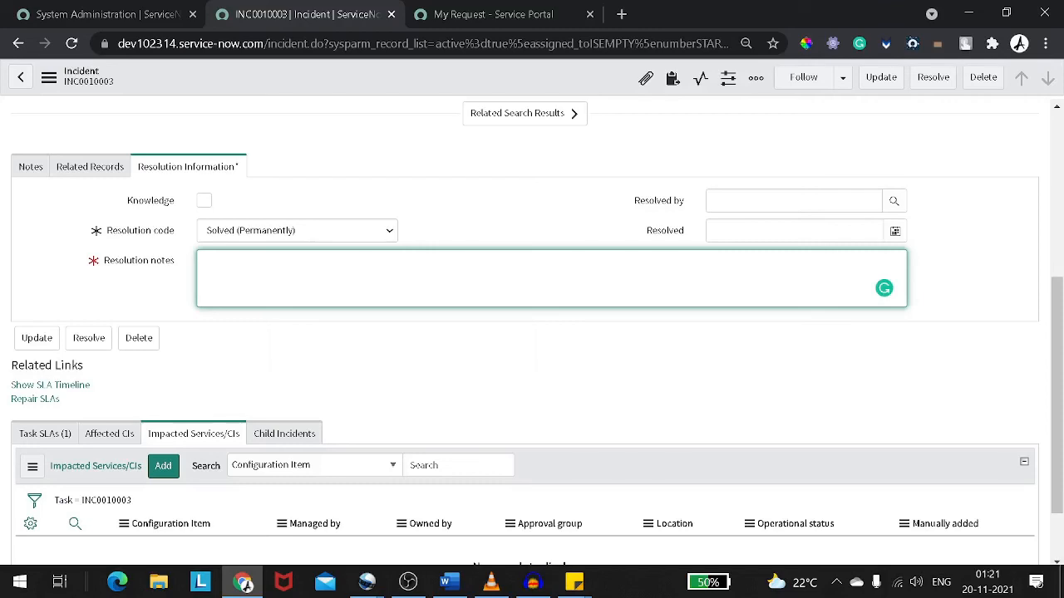
text(I have provided a new key boa)
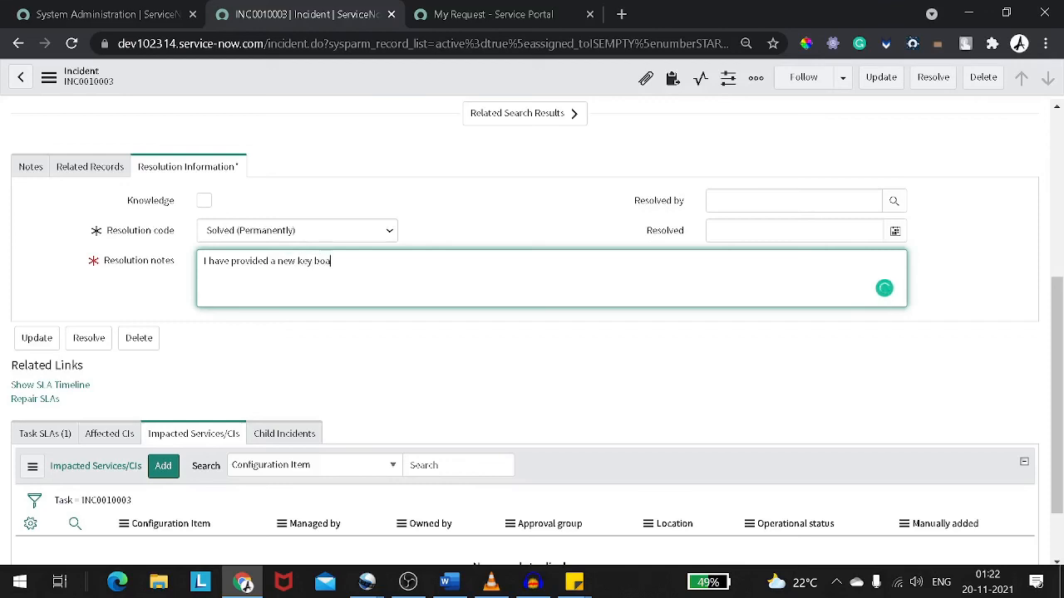
text(rd)
click(482, 212)
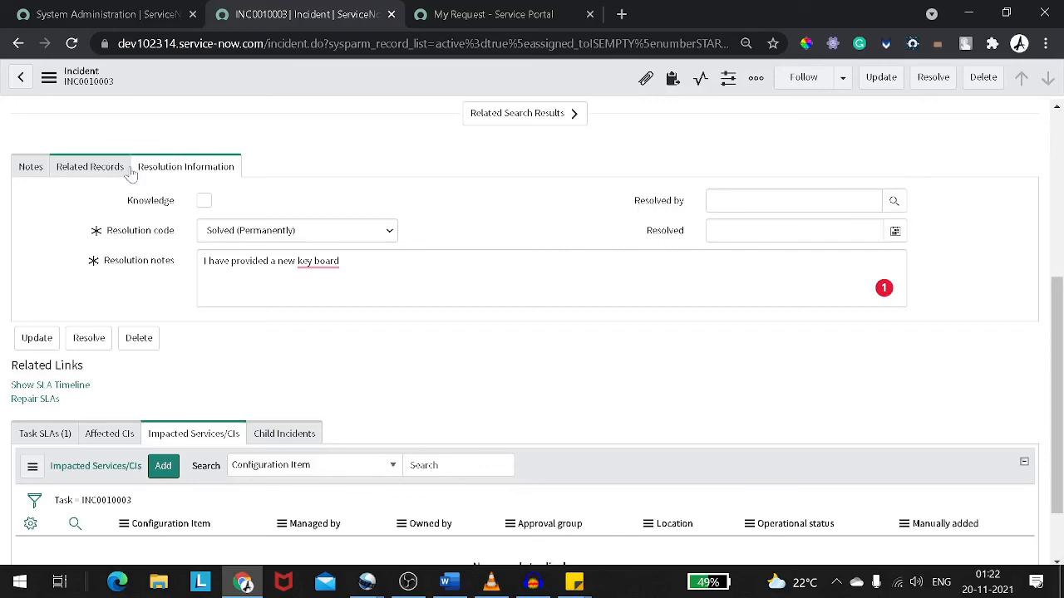
Save the resolved incident
scroll(311, 166, up, 2)
scroll(335, 344, up, 2)
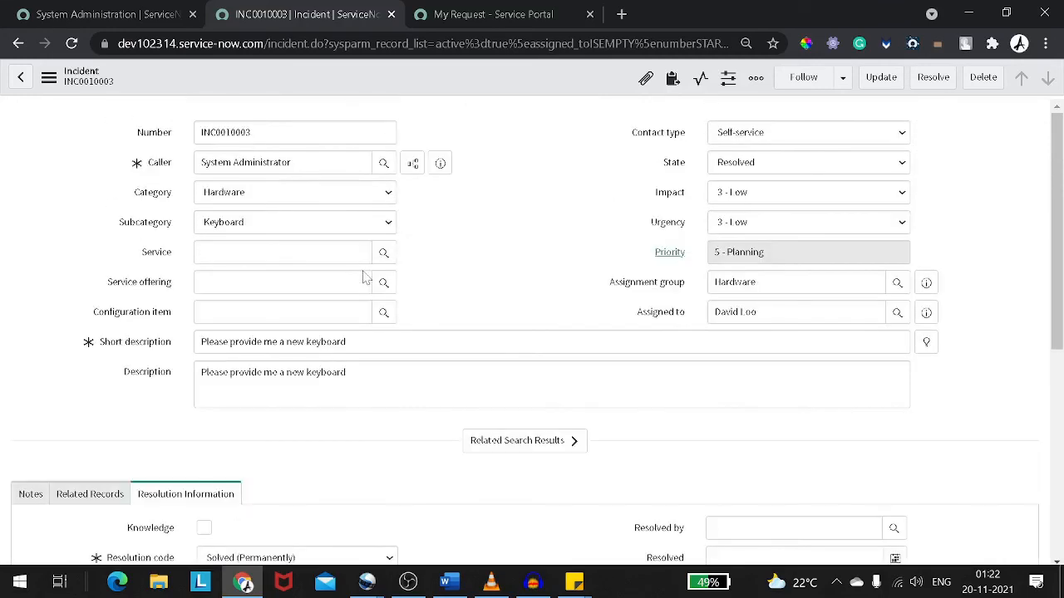
right_click(447, 88)
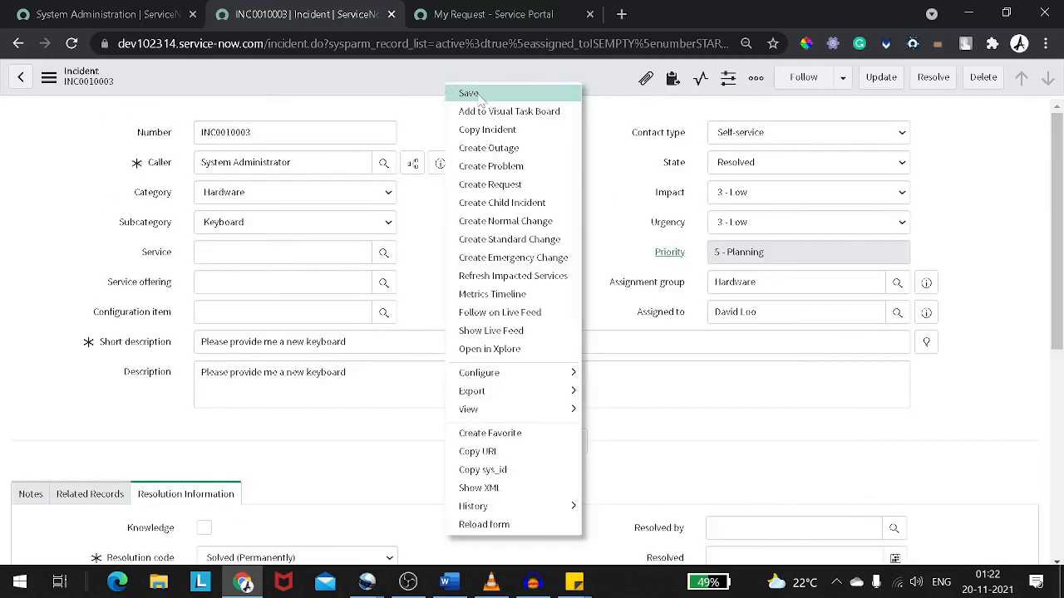
click(470, 94)
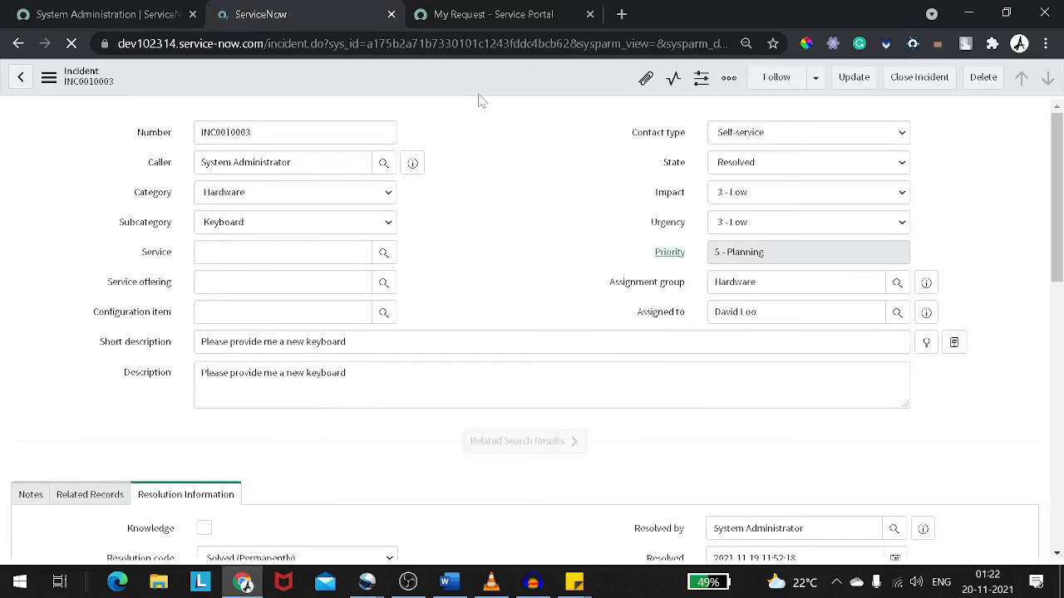
Examine the Resolved by and Resolved date fields in the resolution information
scroll(523, 218, down, 2)
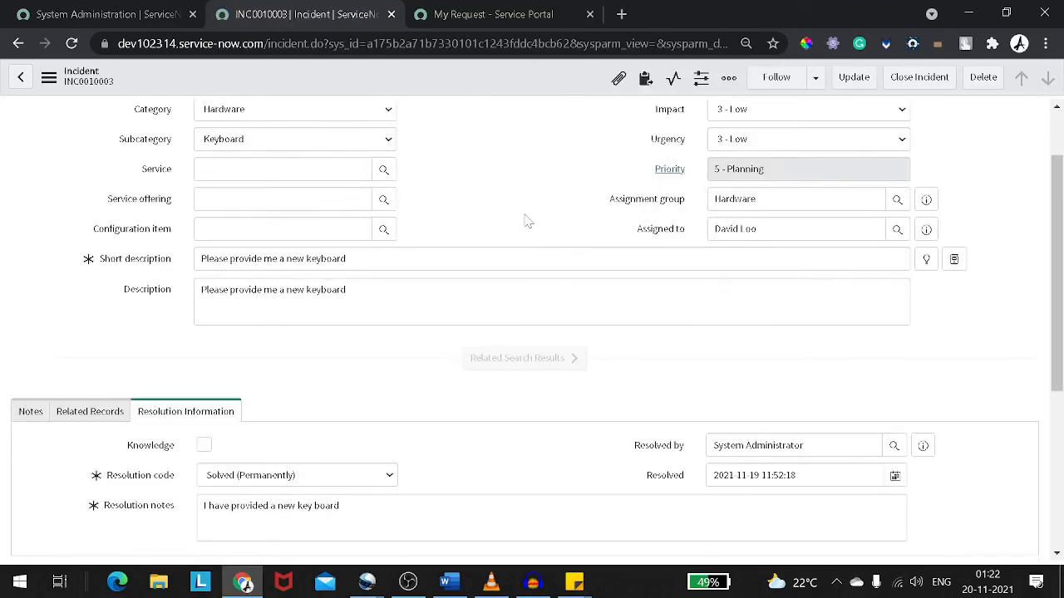
scroll(529, 229, down, 3)
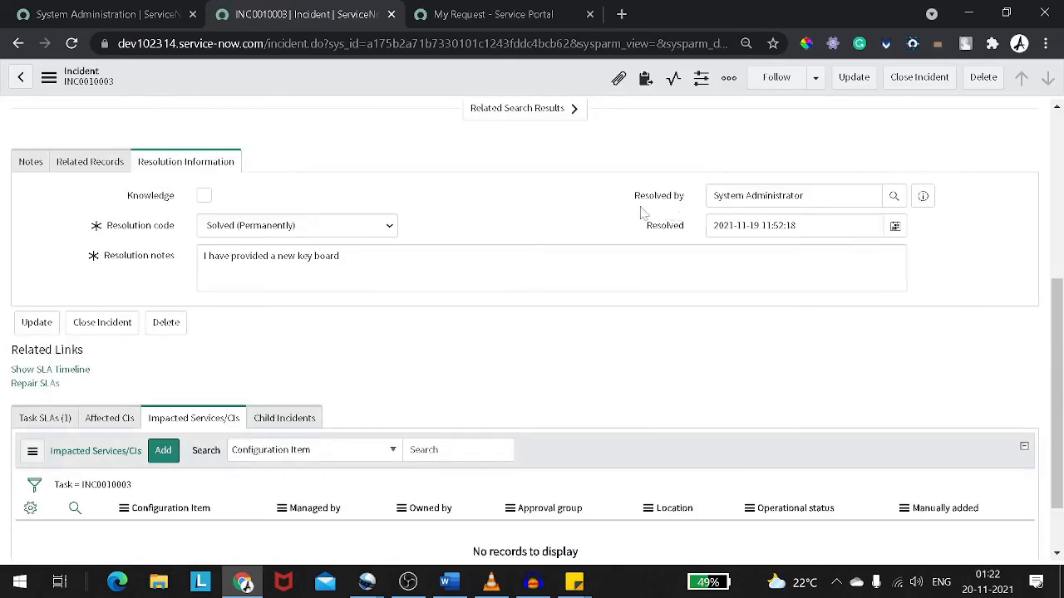
drag(635, 197, 685, 197)
click(804, 196)
click(796, 226)
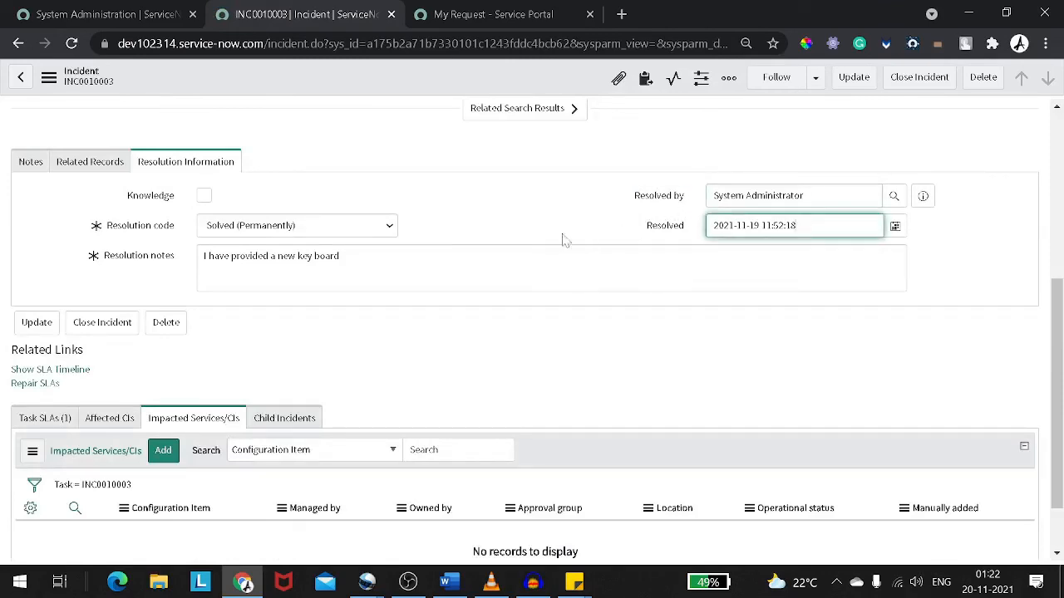
Review the request's state and activity feed in the Service Portal tab
click(485, 16)
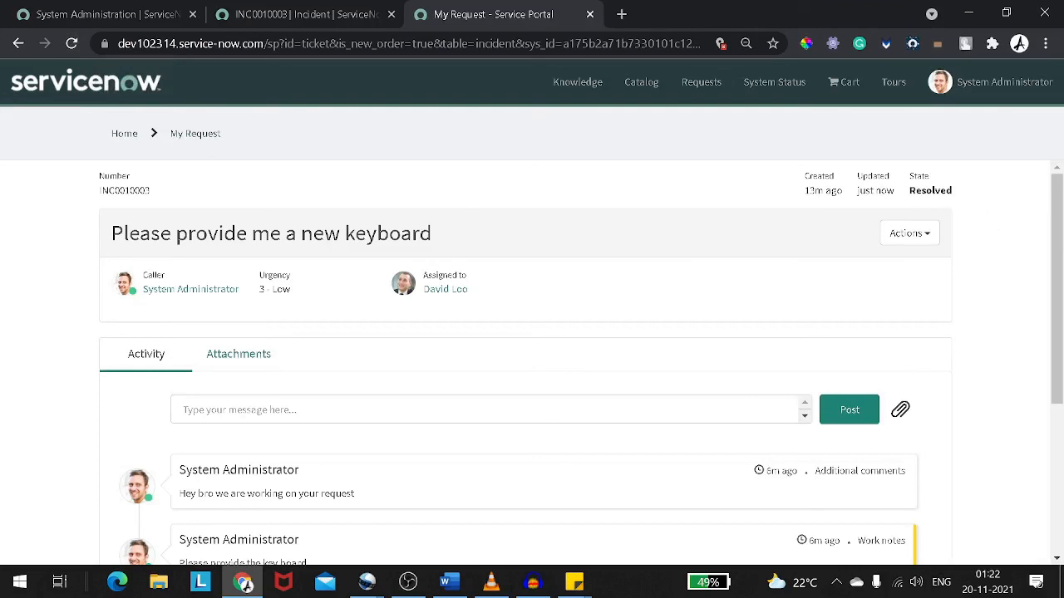
scroll(605, 270, down, 2)
scroll(605, 270, up, 2)
drag(908, 173, 921, 194)
scroll(258, 287, down, 2)
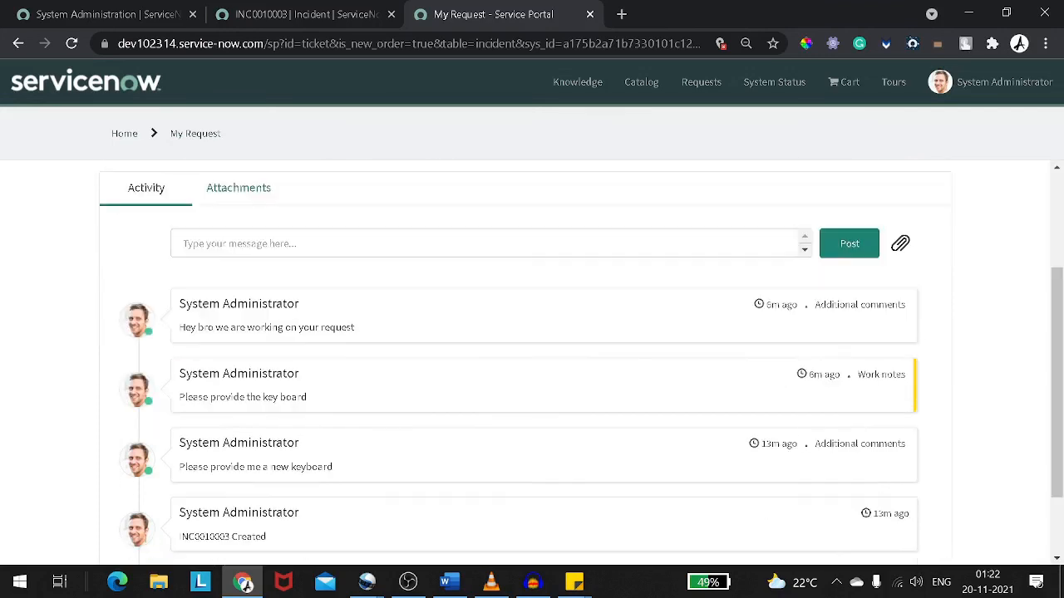
scroll(225, 332, down, 1)
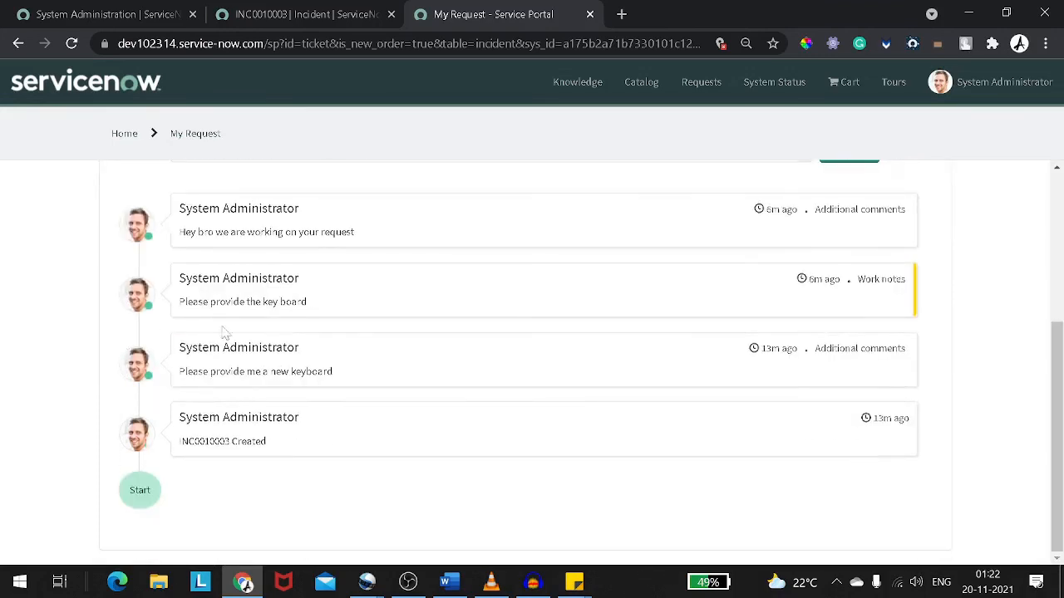
scroll(224, 332, up, 3)
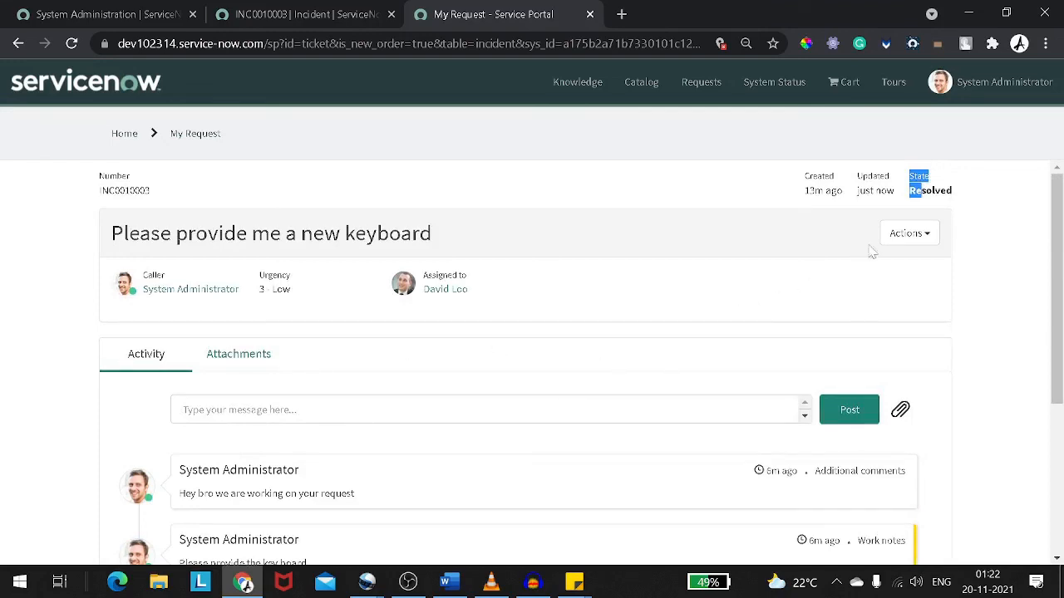
Reload the incident form in the backend tab to refresh its details
click(902, 235)
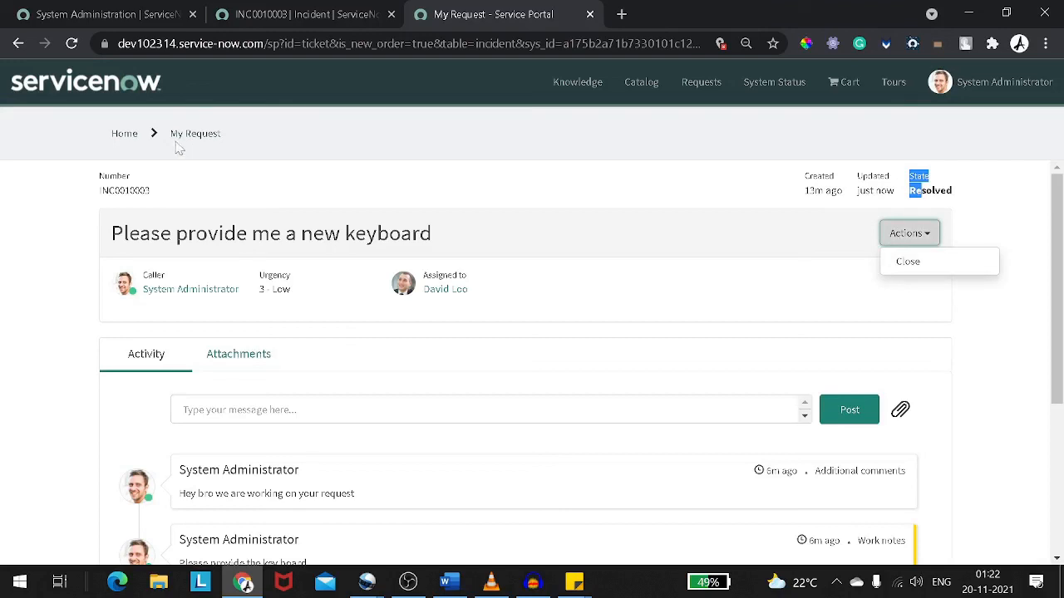
click(316, 13)
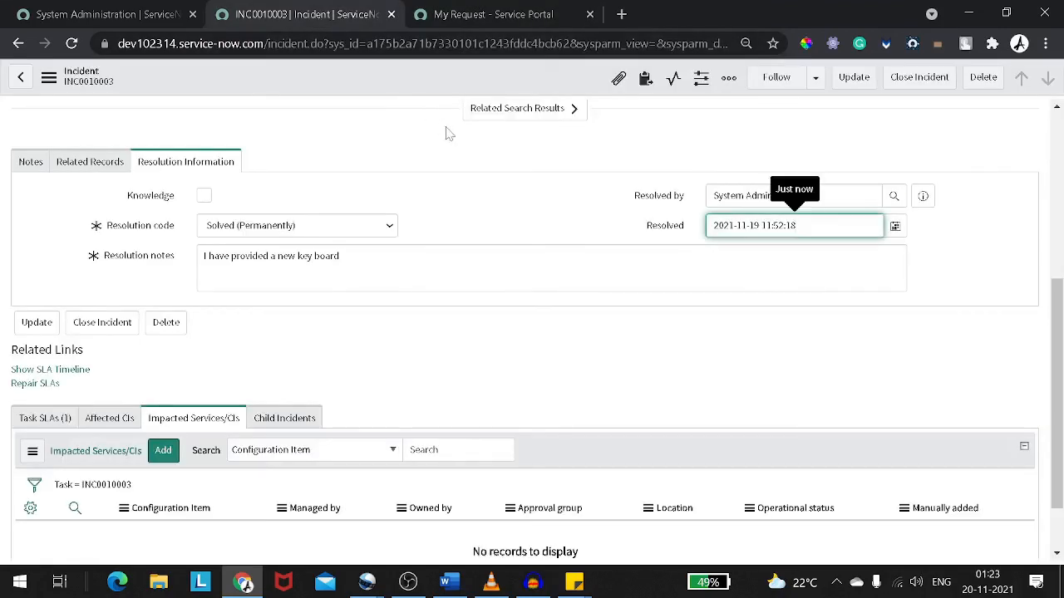
scroll(460, 145, up, 2)
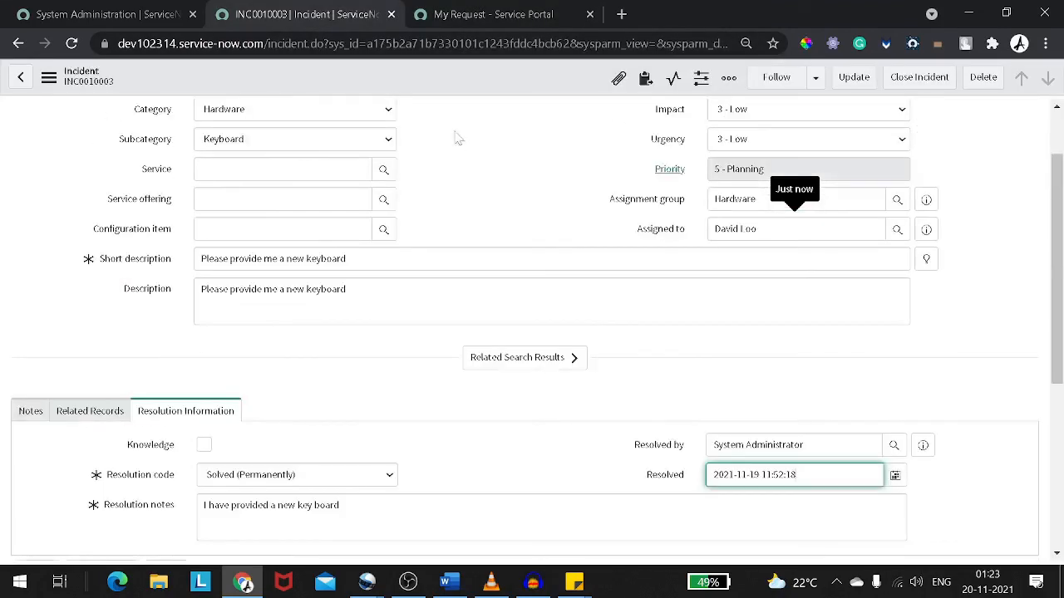
right_click(454, 98)
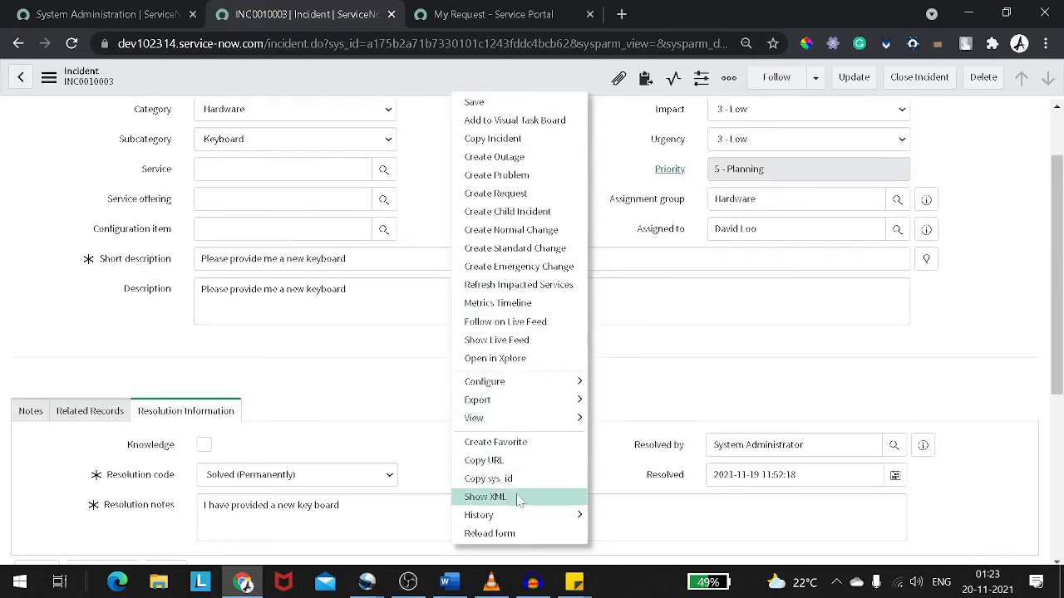
click(526, 534)
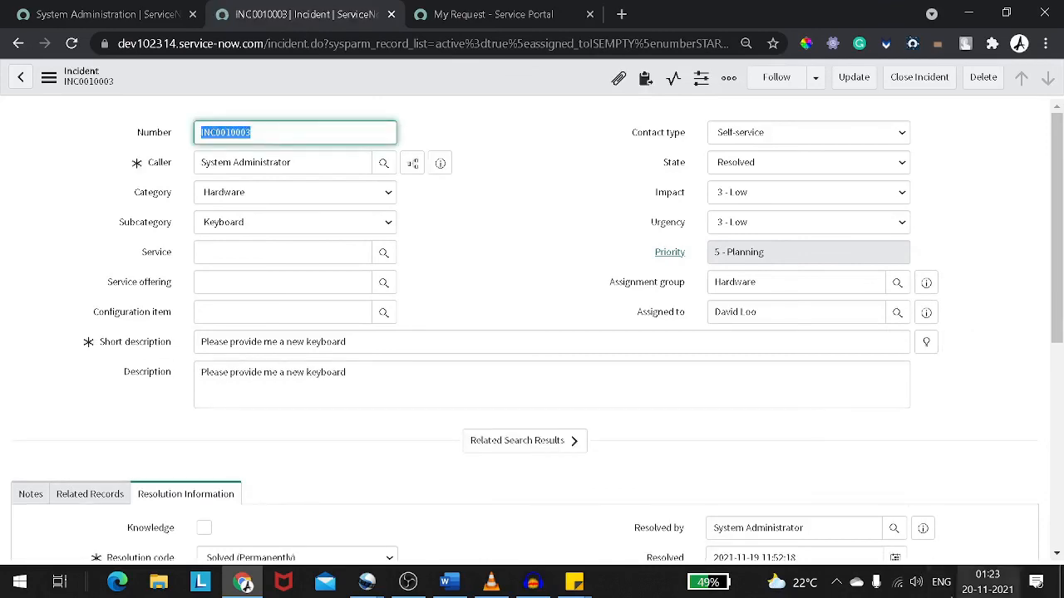
Close the resolved incident from the request page in the Service Portal
click(78, 10)
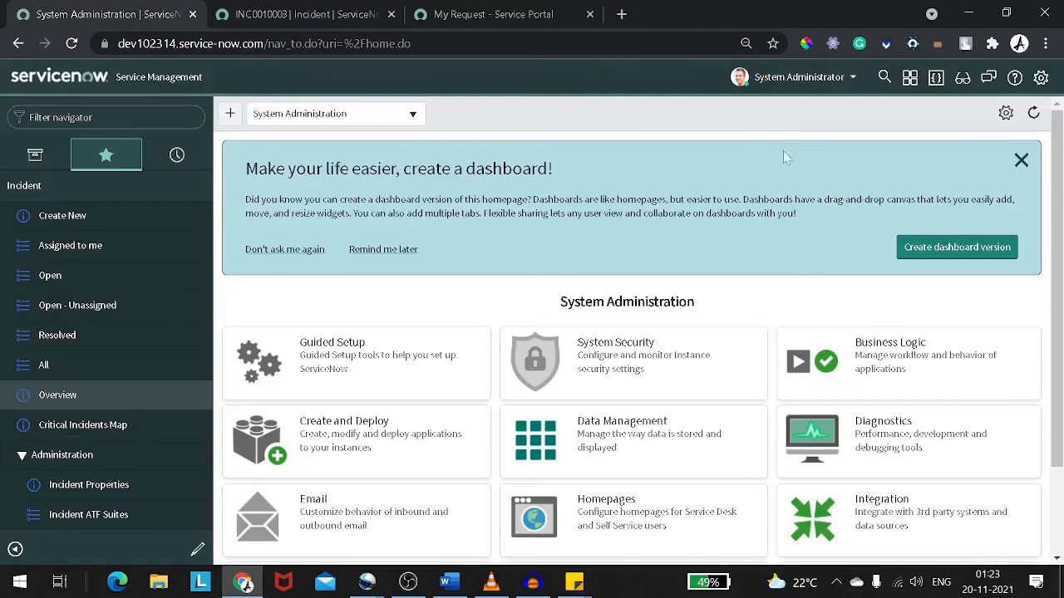
click(490, 14)
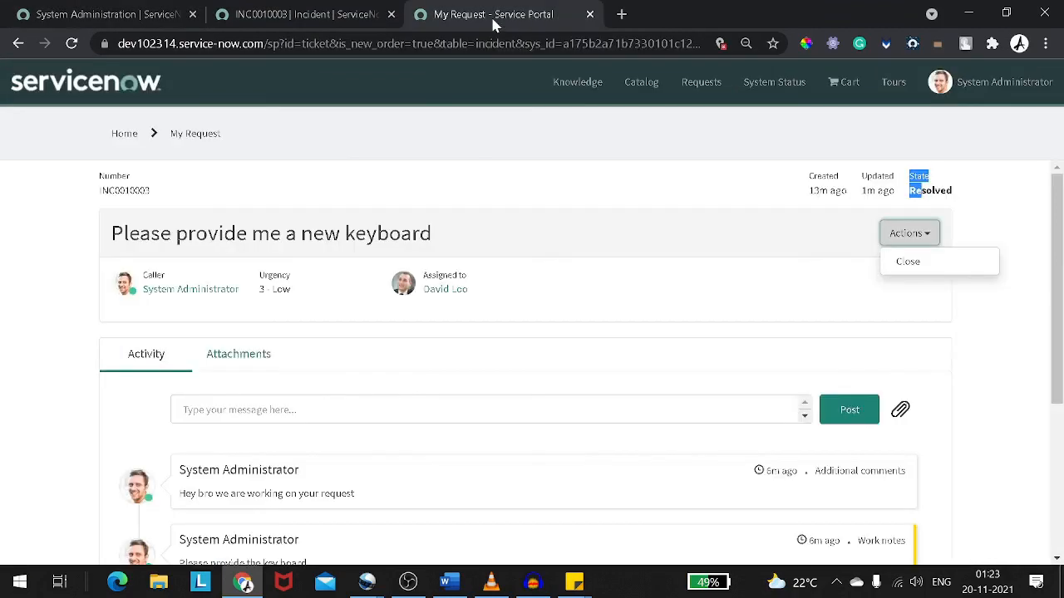
click(676, 161)
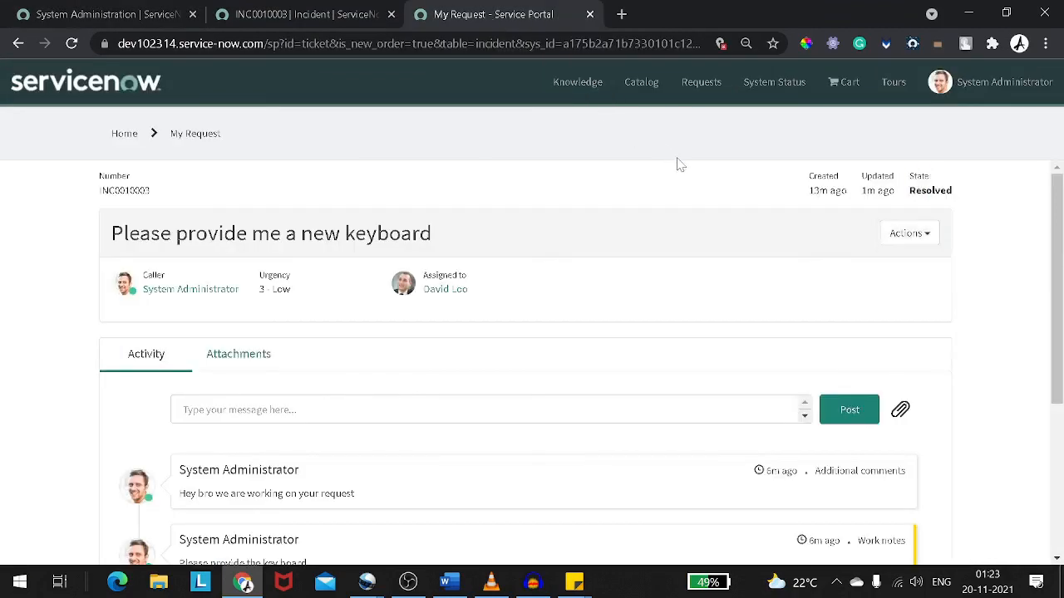
click(922, 235)
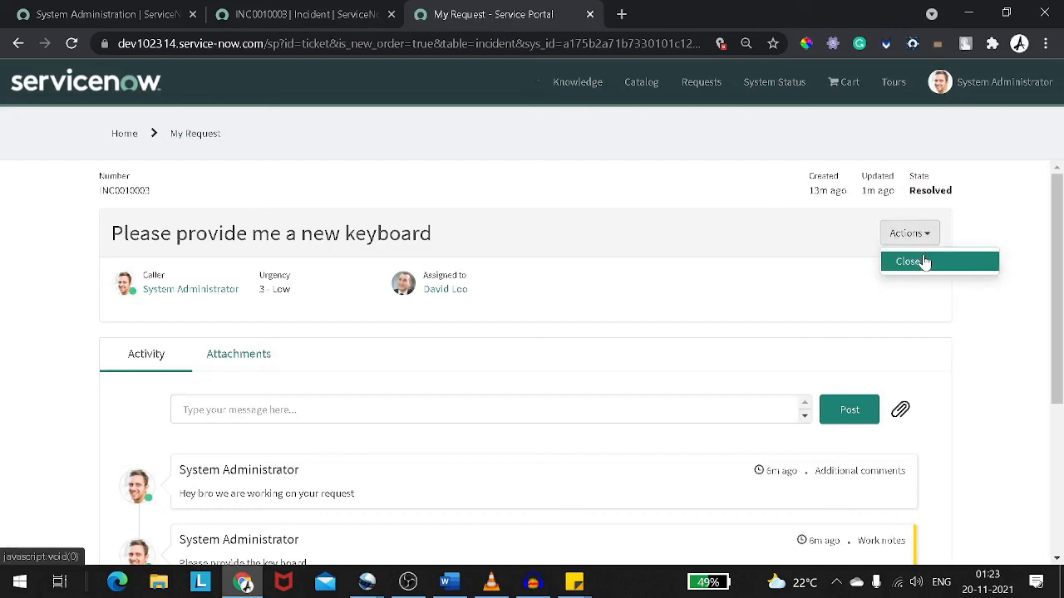
click(923, 262)
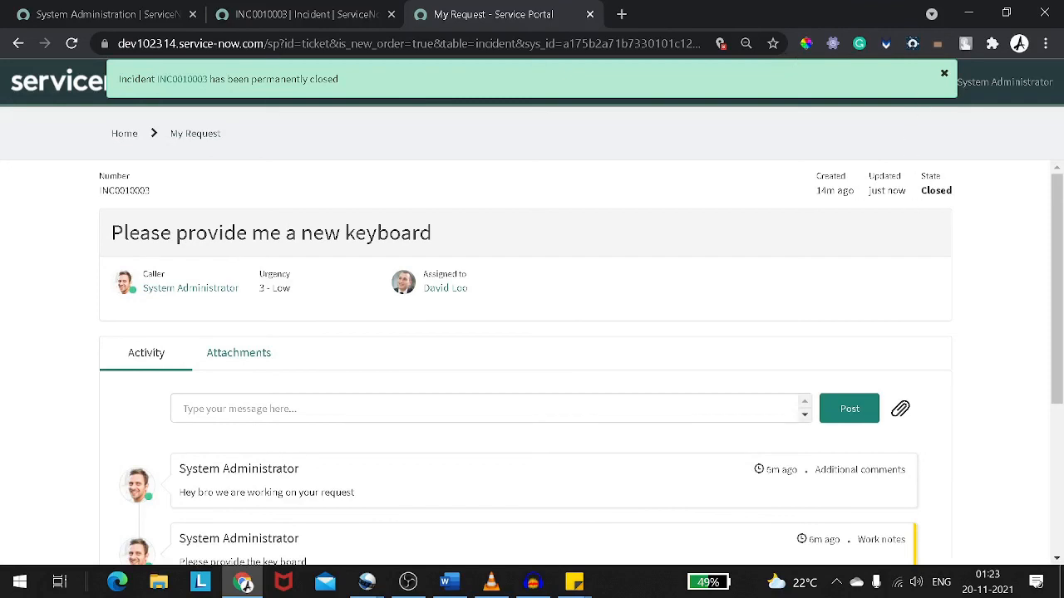
Reload the backend incident form to check the incident's updated state
click(301, 14)
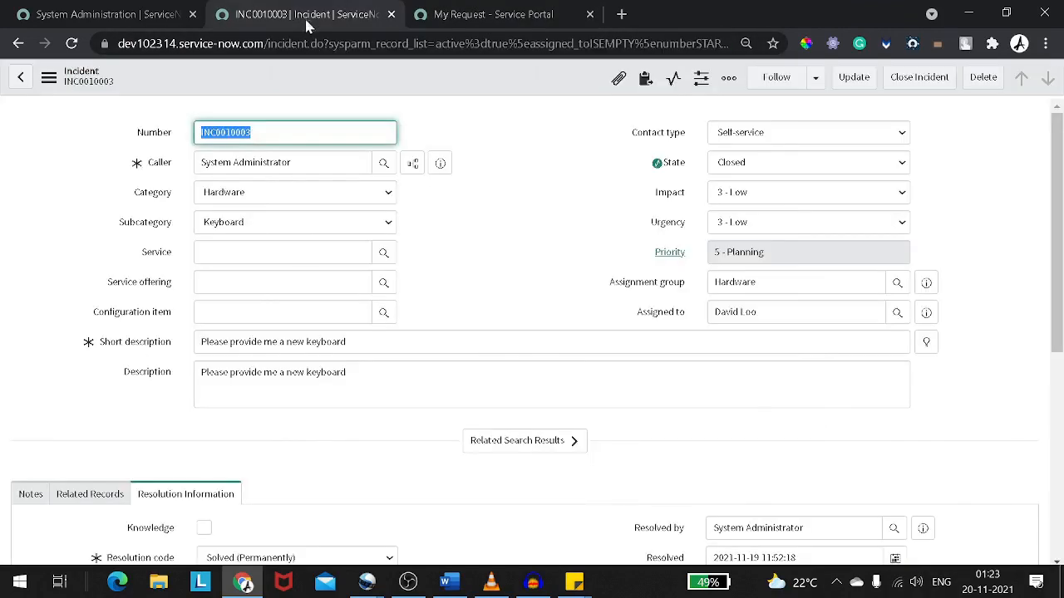
right_click(362, 81)
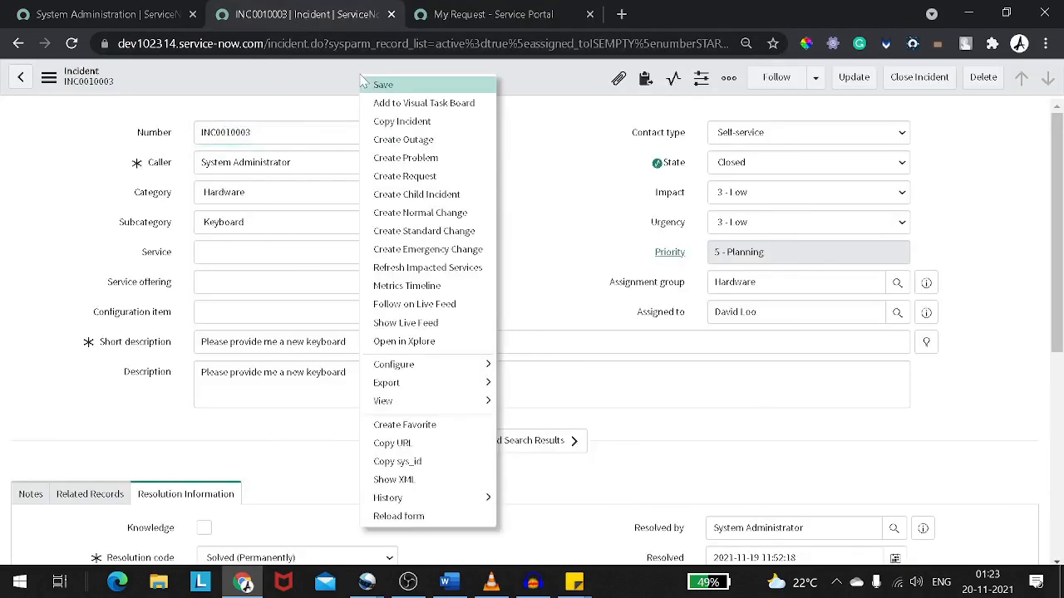
click(434, 515)
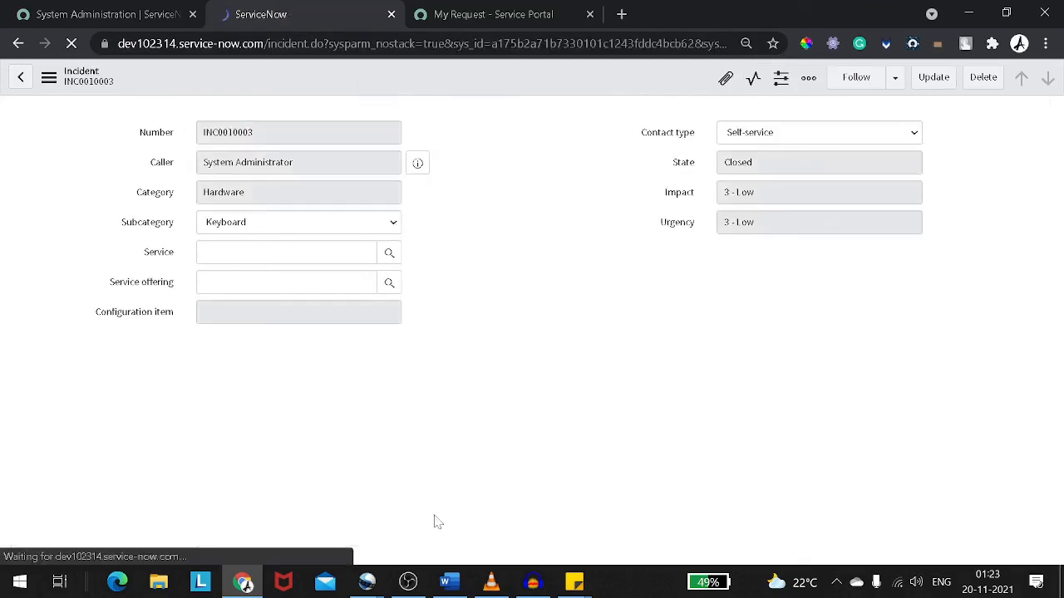